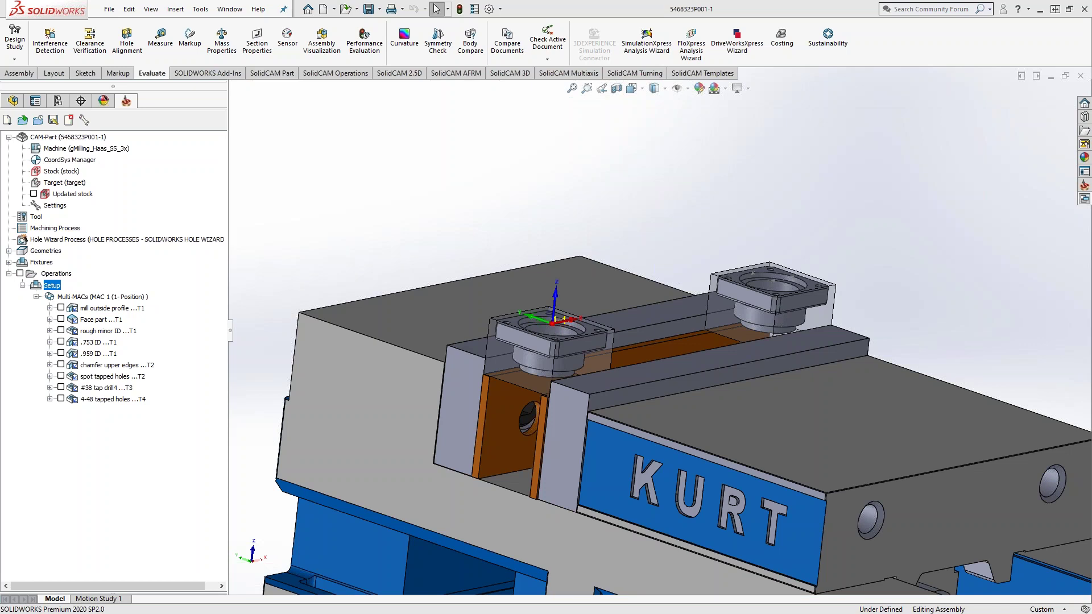
# Step: Open the machine setup and examine the clamping fixture and both parts in the machine preview, then close both windows
pyautogui.doubleClick(52, 286)
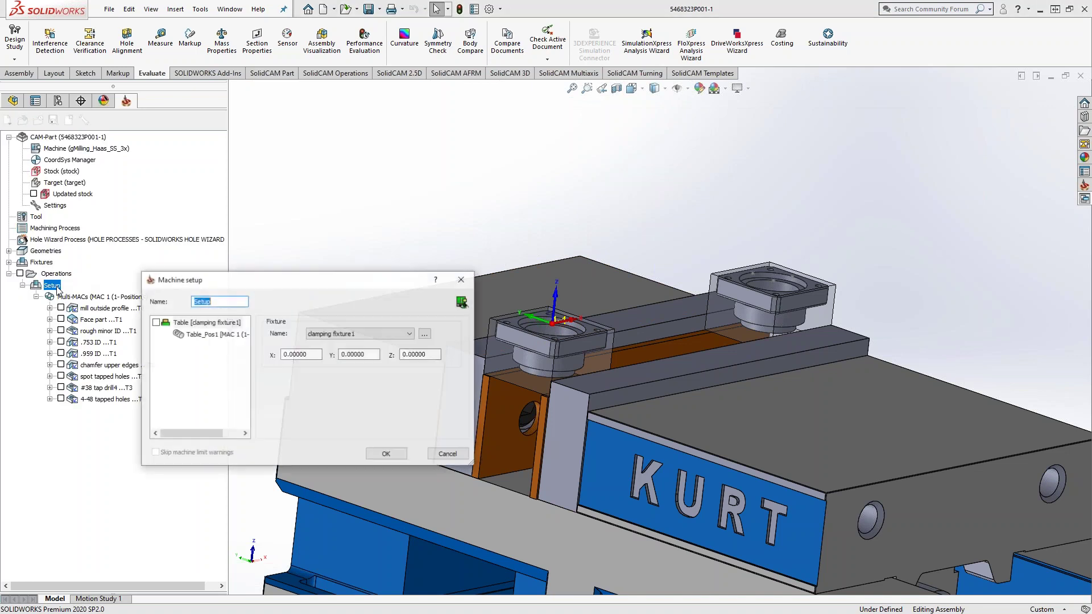
pyautogui.click(462, 303)
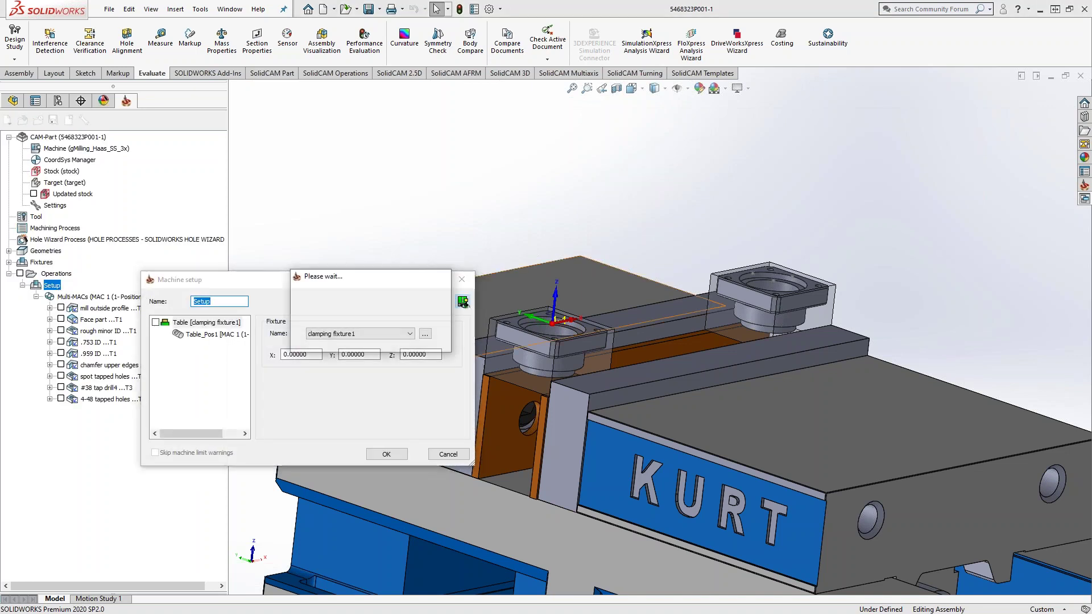
pyautogui.moveTo(565, 299); pyautogui.dragTo(743, 264)
pyautogui.scroll(3, 745, 264)
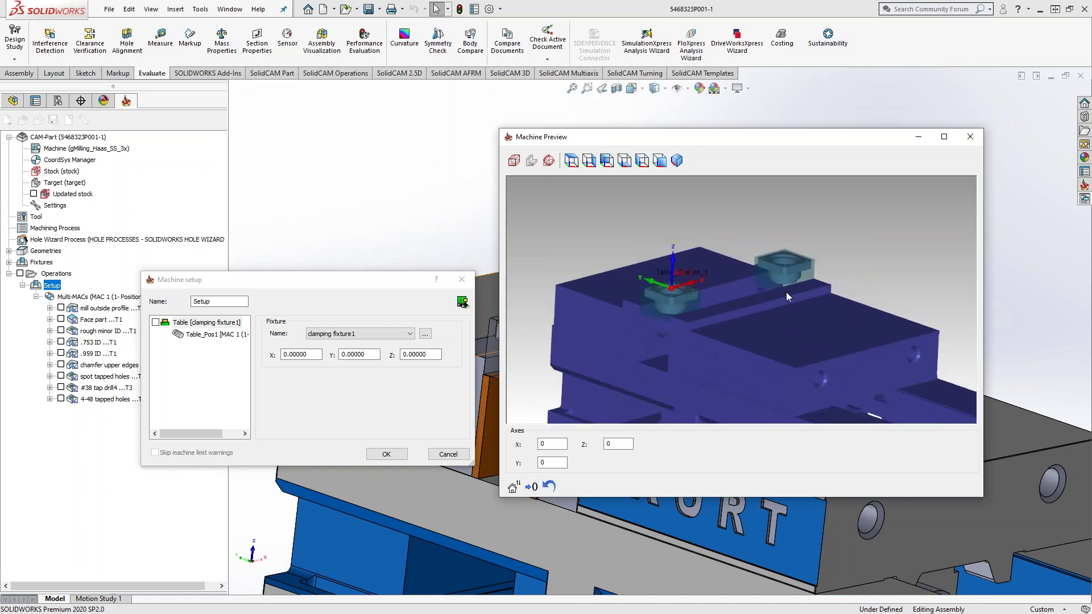
pyautogui.moveTo(760, 296); pyautogui.dragTo(763, 282)
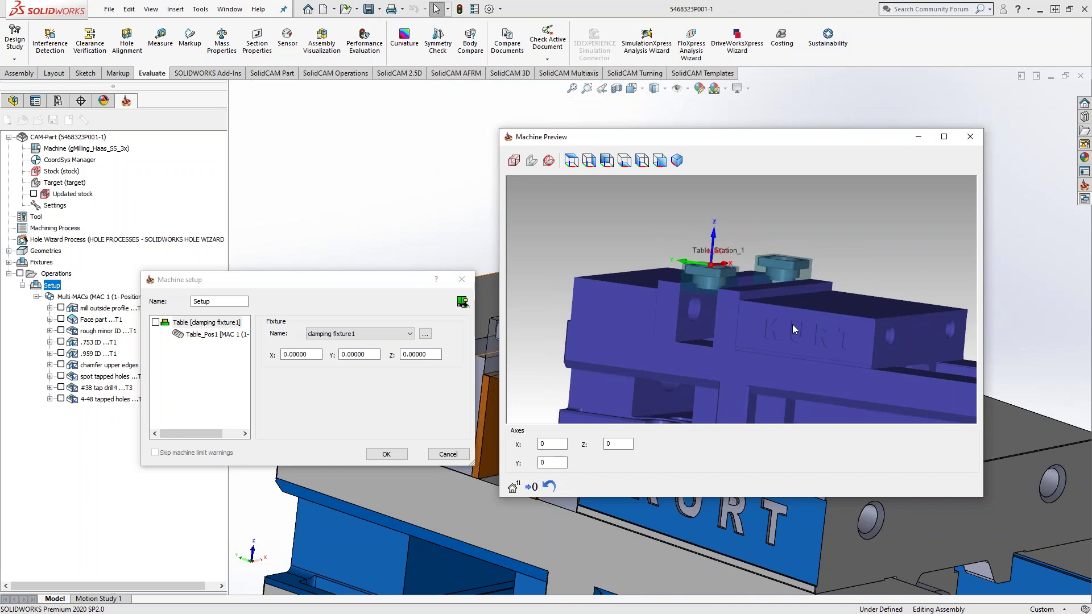
pyautogui.scroll(-2, 794, 329)
pyautogui.moveTo(785, 297); pyautogui.dragTo(780, 309)
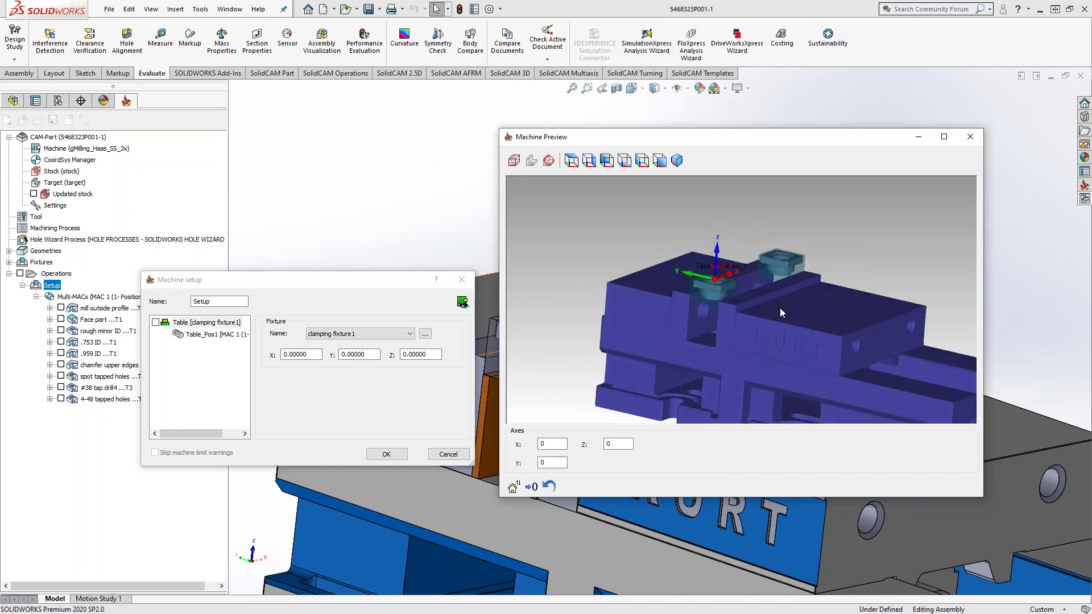
pyautogui.click(970, 137)
pyautogui.press('Return')
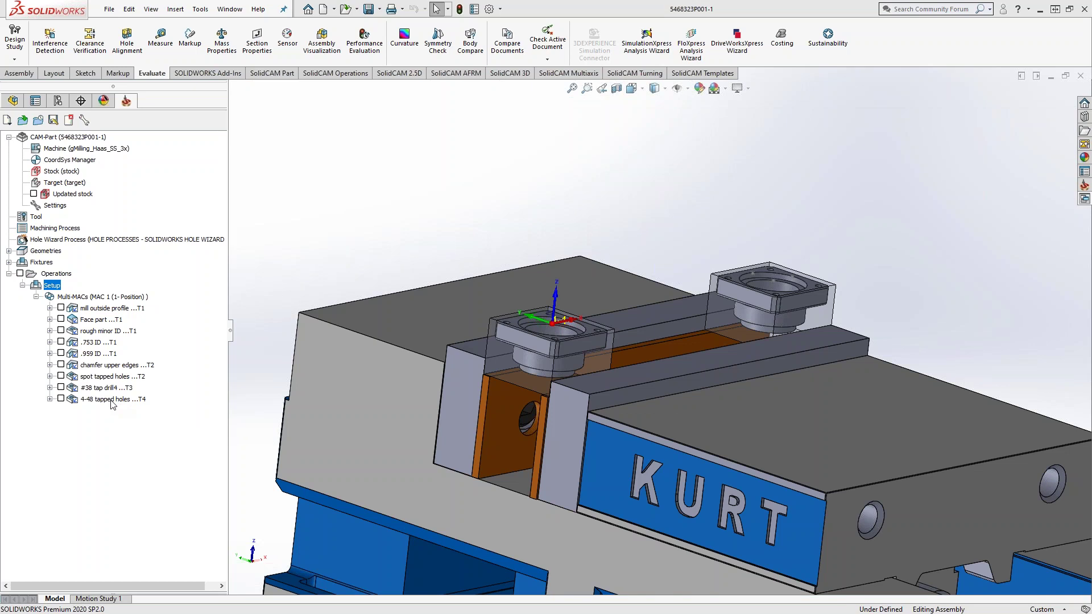
pyautogui.rightClick(72, 195)
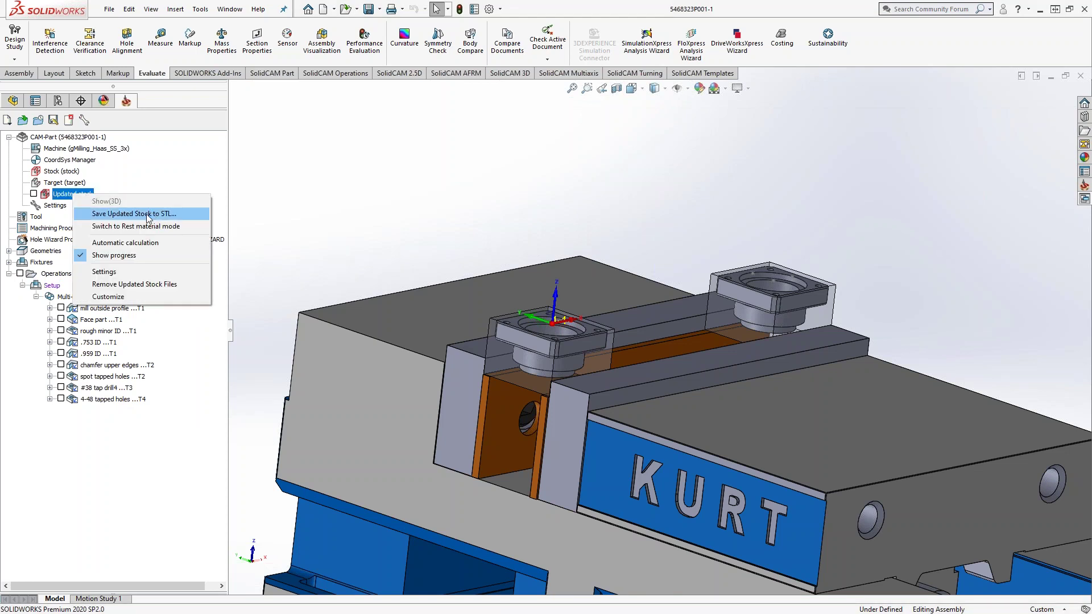
pyautogui.click(362, 190)
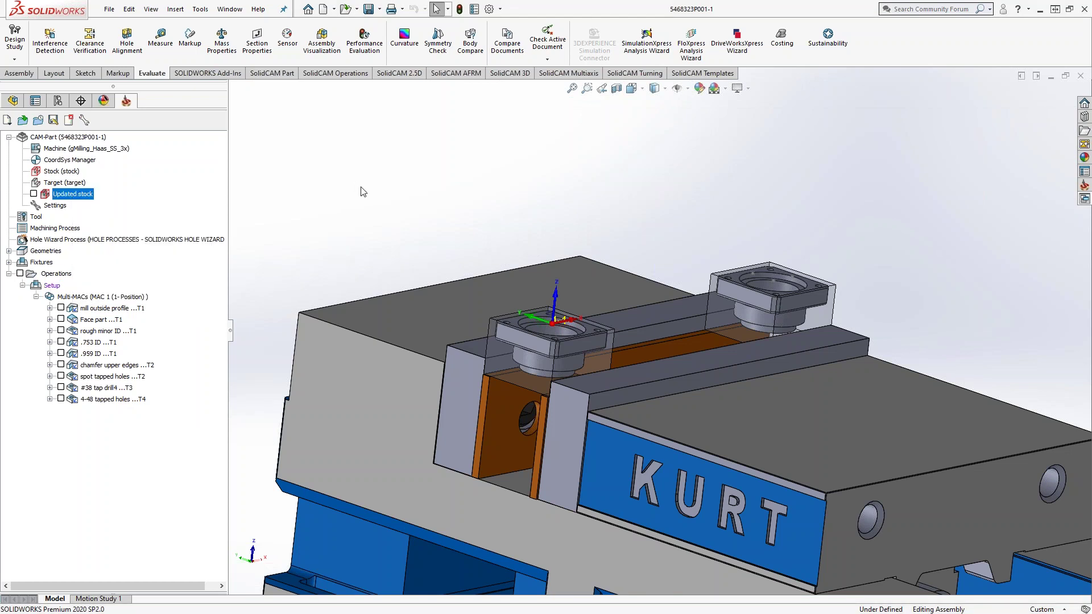
pyautogui.press('z')
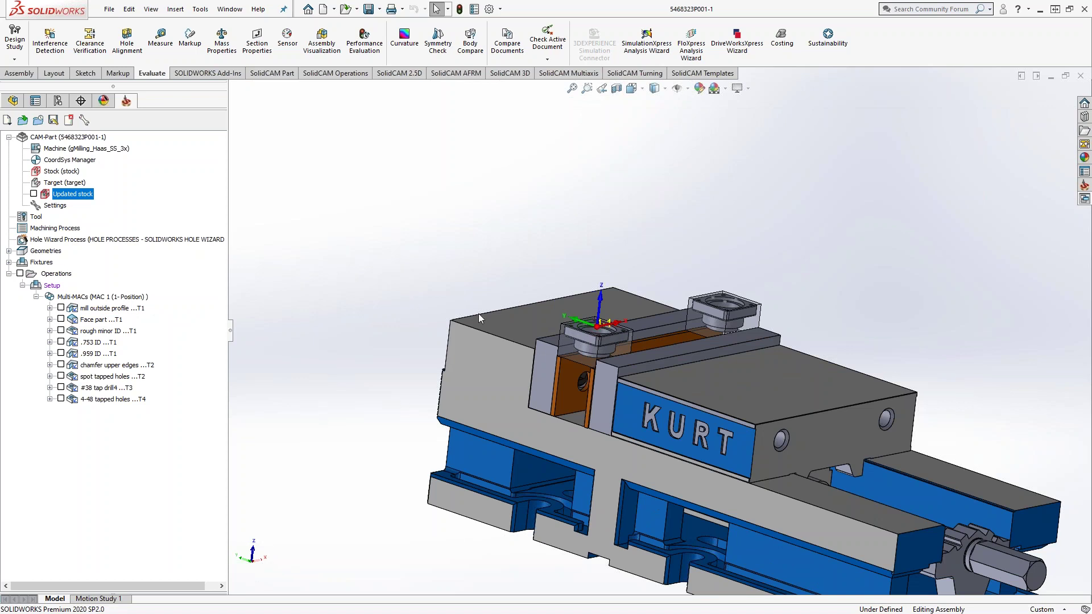
pyautogui.moveTo(480, 319); pyautogui.dragTo(501, 319, button='middle')
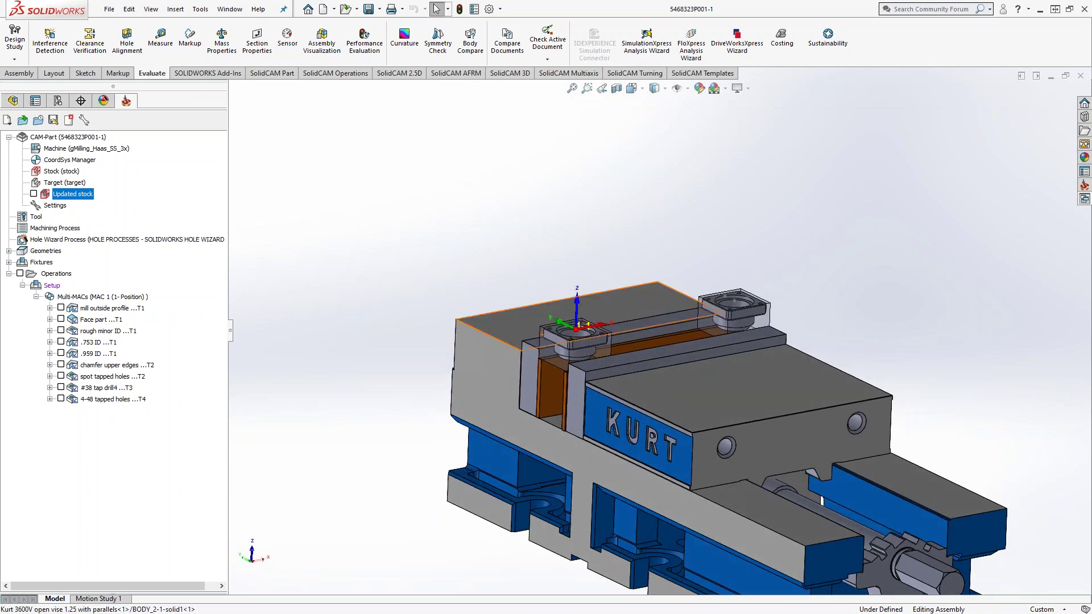
pyautogui.scroll(-3, 549, 335)
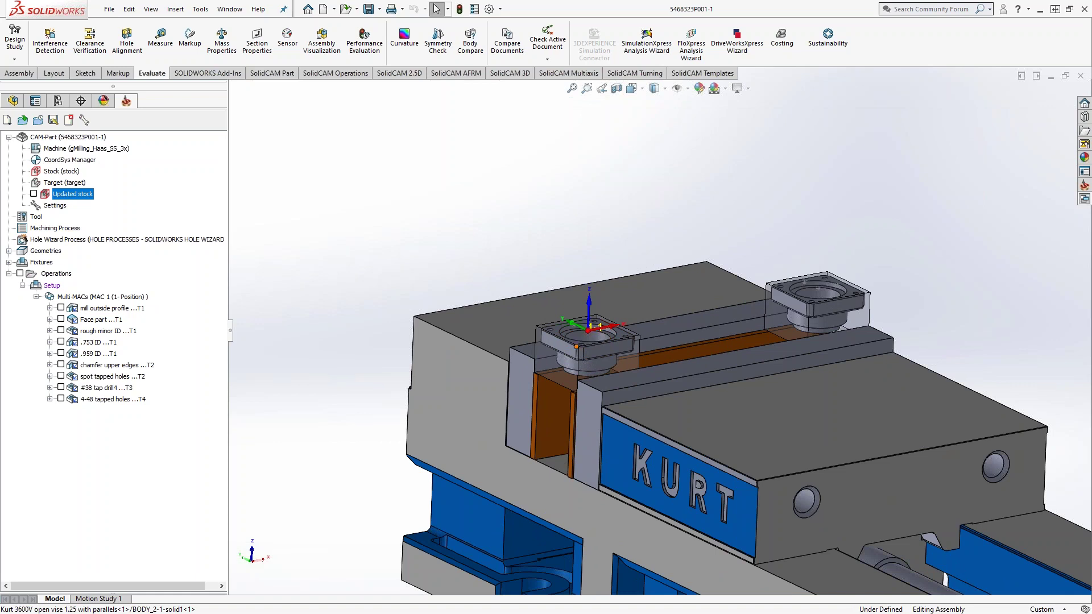
# Step: Run the SolidVerify simulation of the 4-48 tapped holes operation and inspect both machined parts in the vise
pyautogui.rightClick(125, 398)
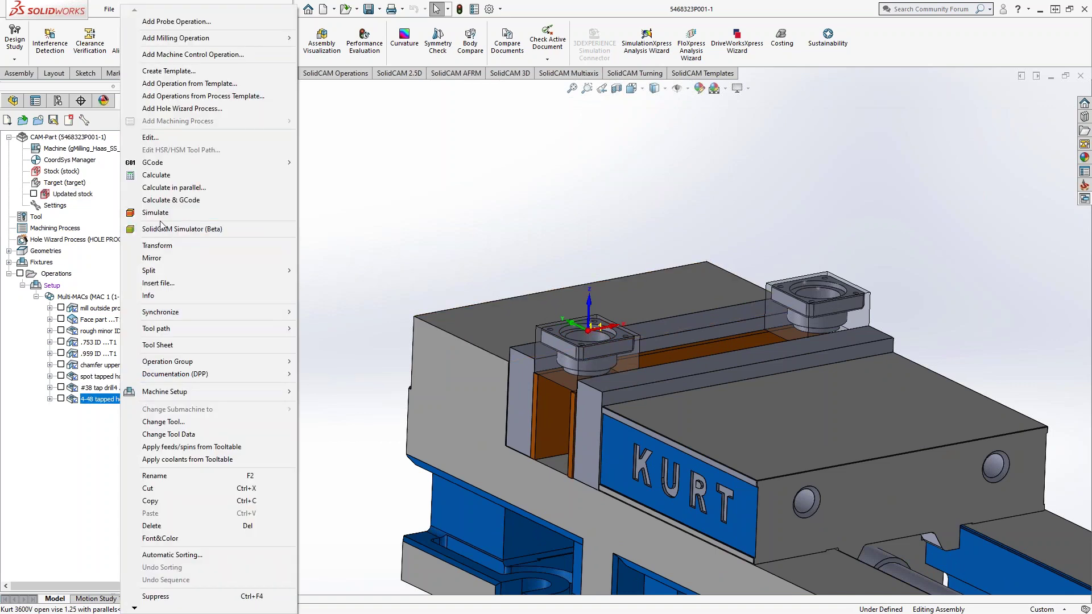
pyautogui.click(161, 214)
pyautogui.click(272, 403)
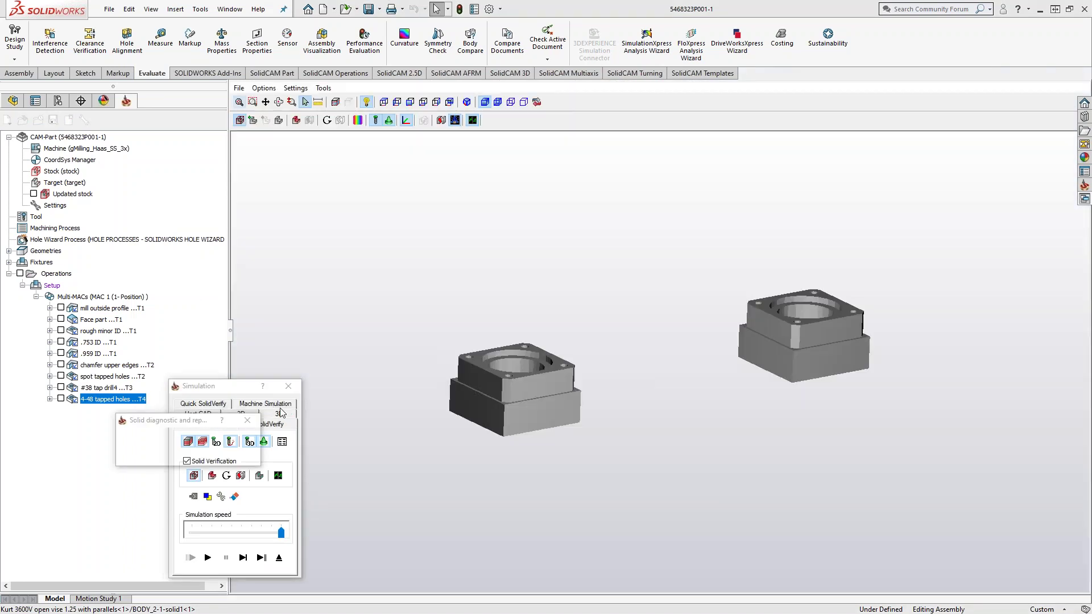
pyautogui.click(208, 558)
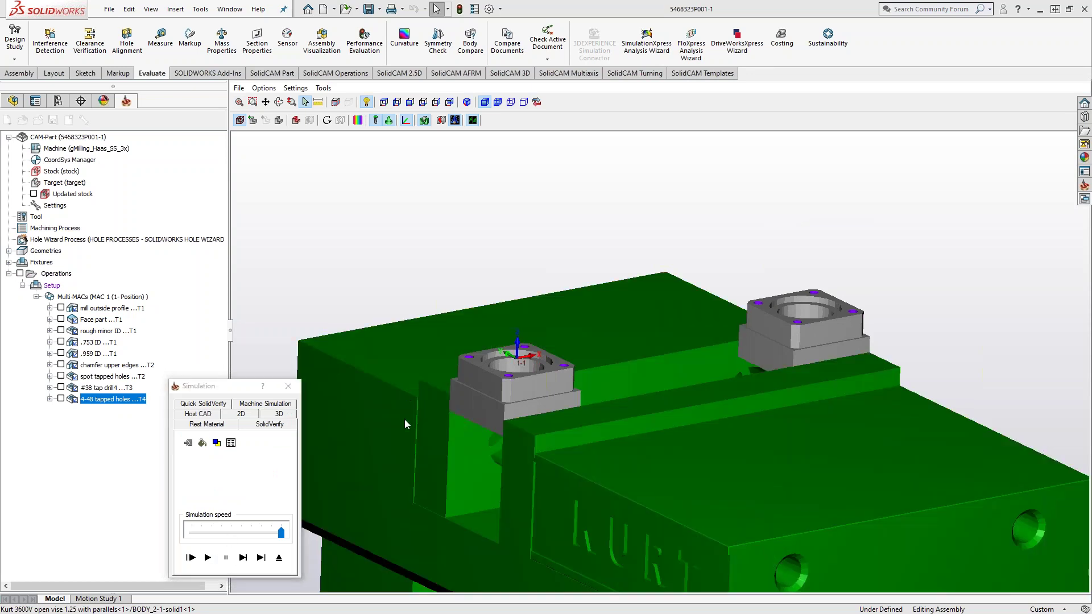
pyautogui.click(279, 102)
pyautogui.moveTo(455, 285); pyautogui.dragTo(500, 330)
pyautogui.moveTo(370, 267); pyautogui.dragTo(475, 324)
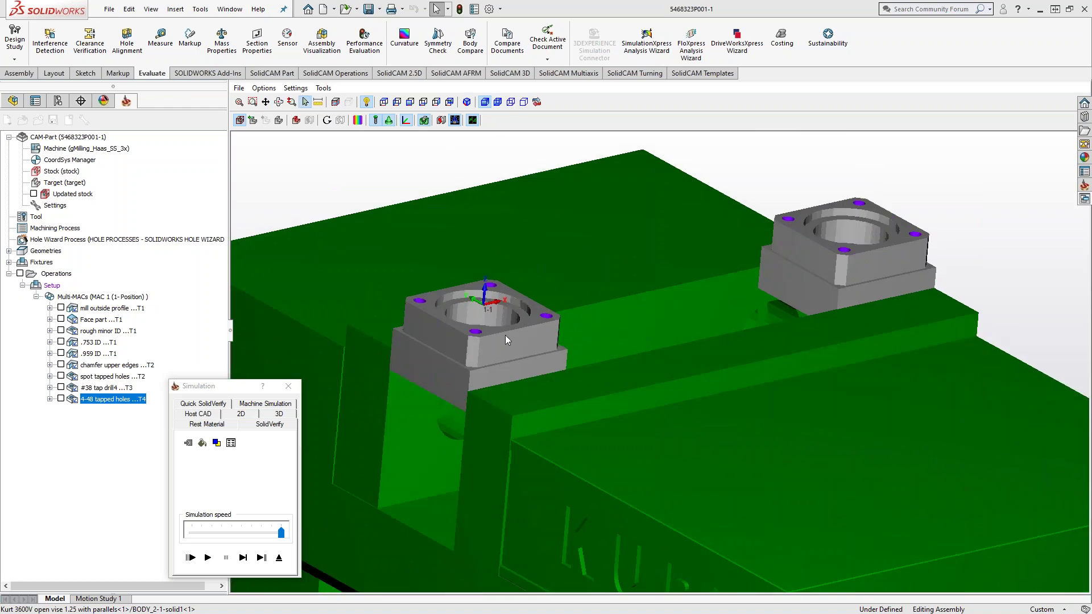
# Step: Save the machined stock as the STL file "STL Stock Op1" in the SC Live Stocks desktop folder and exit the simulation
pyautogui.click(239, 88)
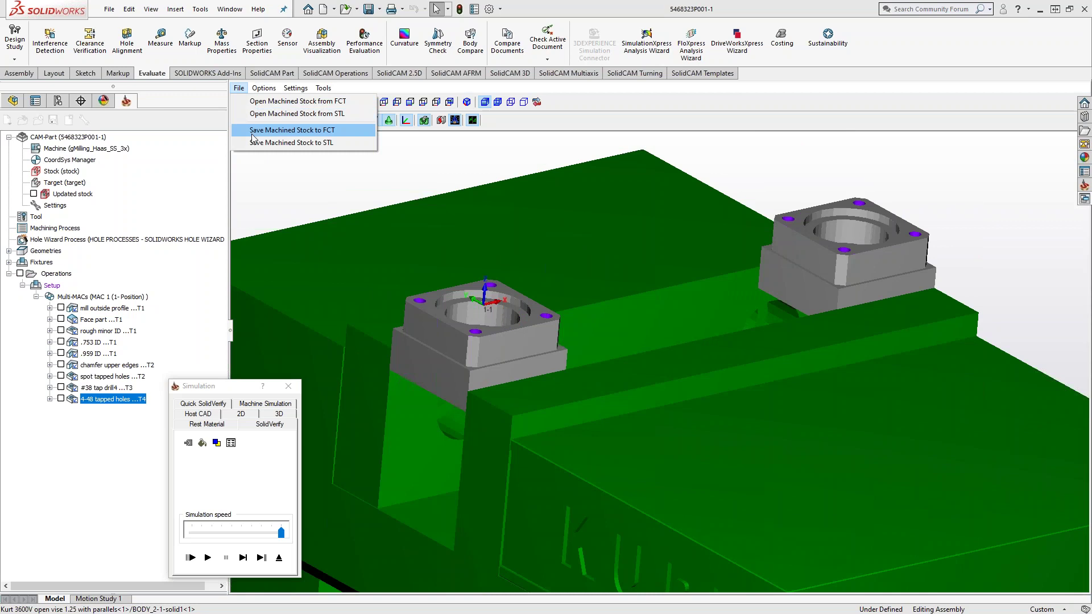
pyautogui.click(273, 143)
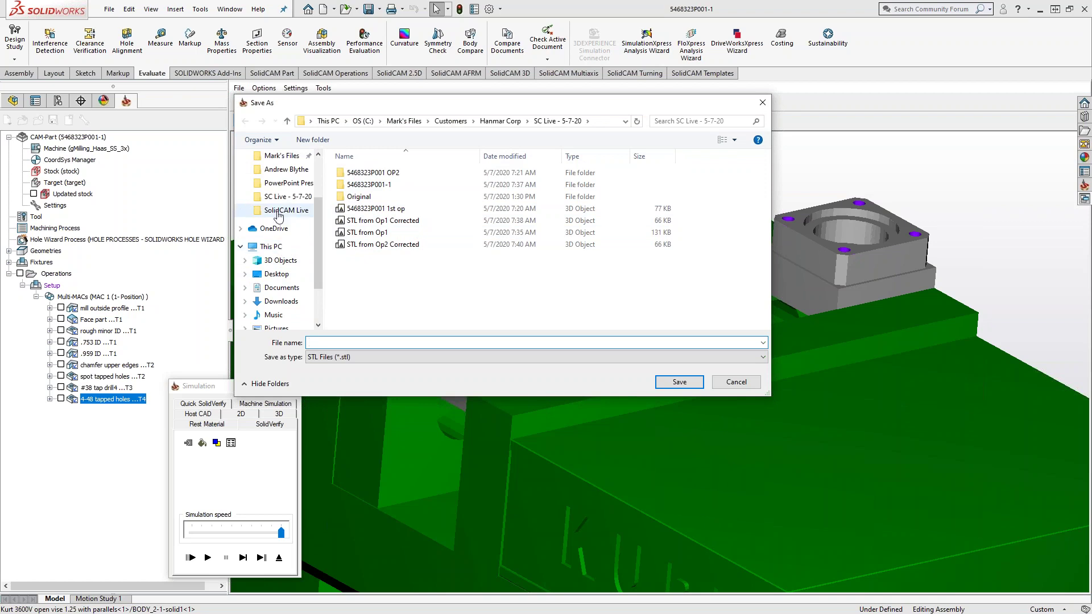
pyautogui.scroll(1, 280, 216)
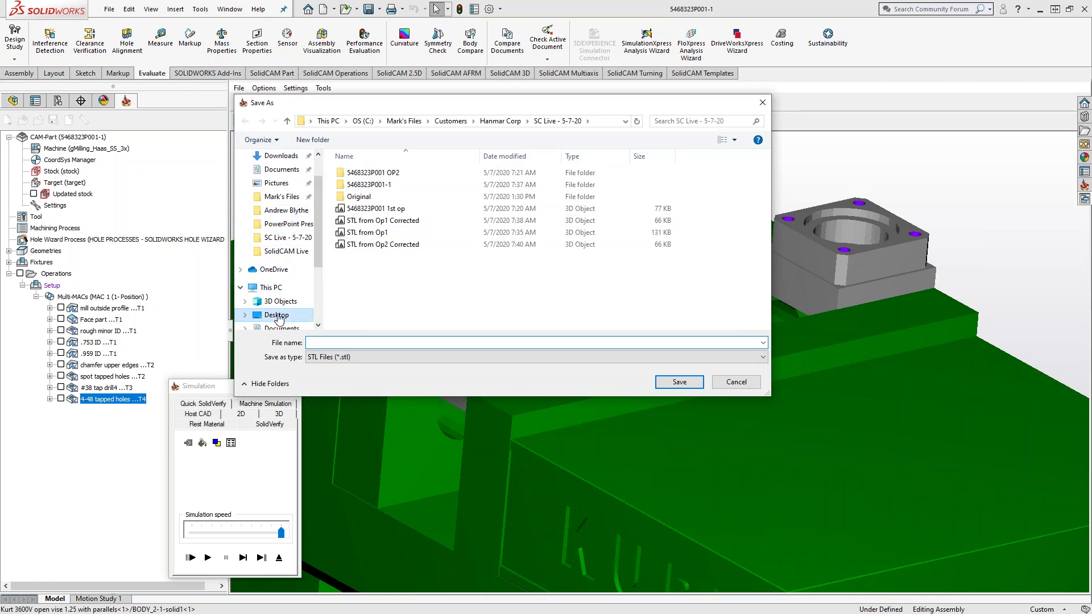
pyautogui.click(277, 316)
pyautogui.doubleClick(373, 198)
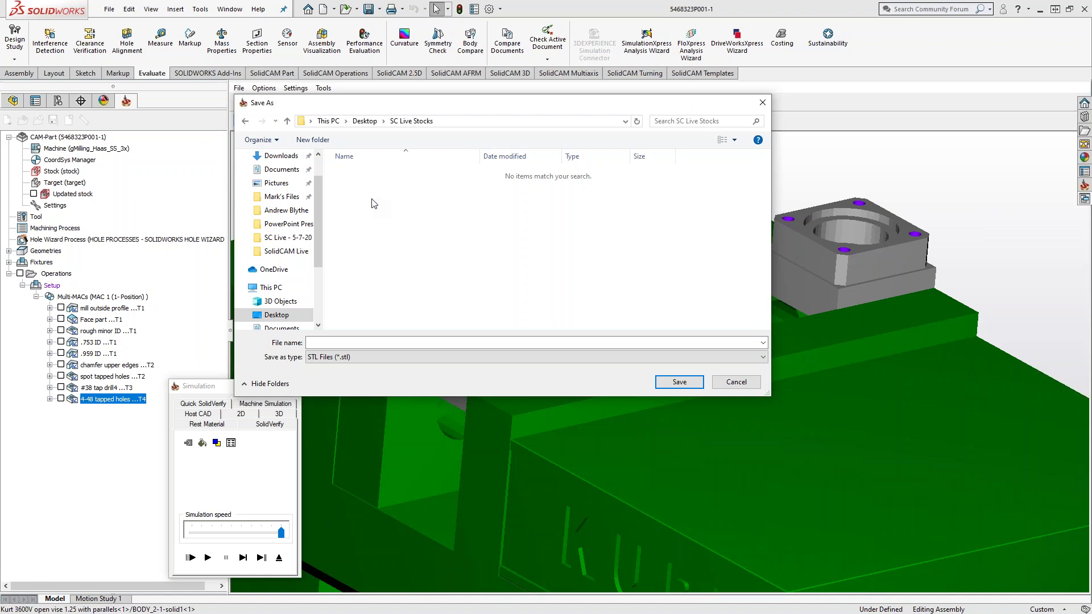
pyautogui.click(418, 343)
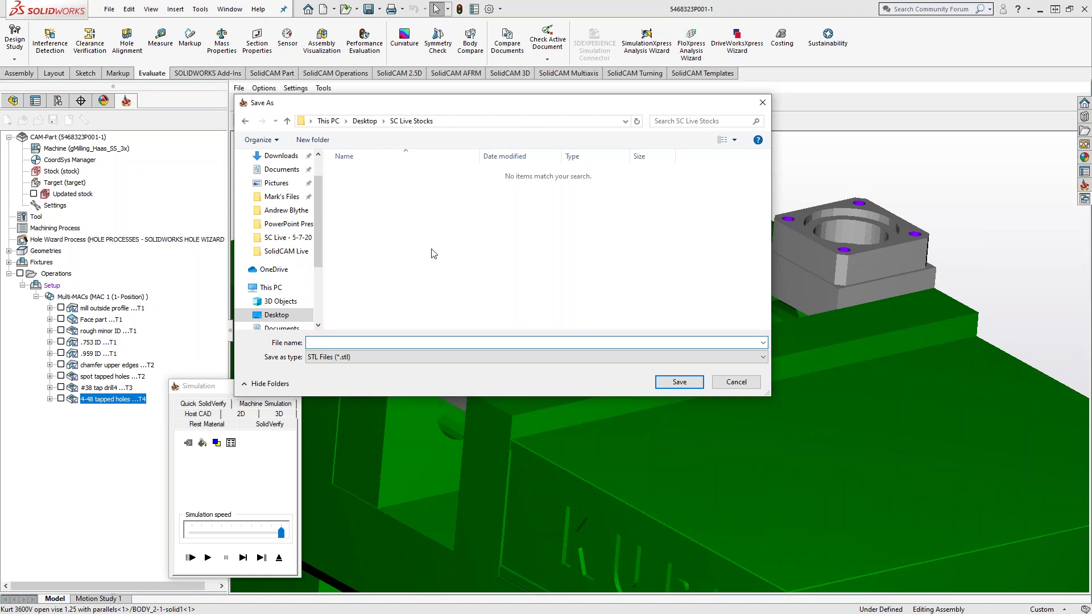
pyautogui.write('STL Stock Op1')
pyautogui.press('Return')
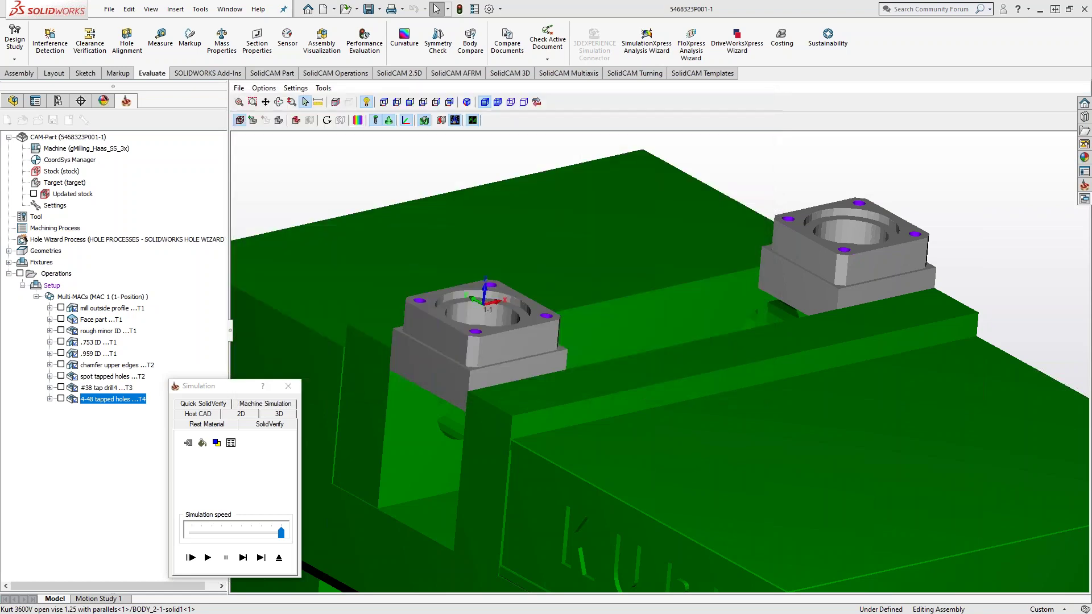
pyautogui.click(279, 558)
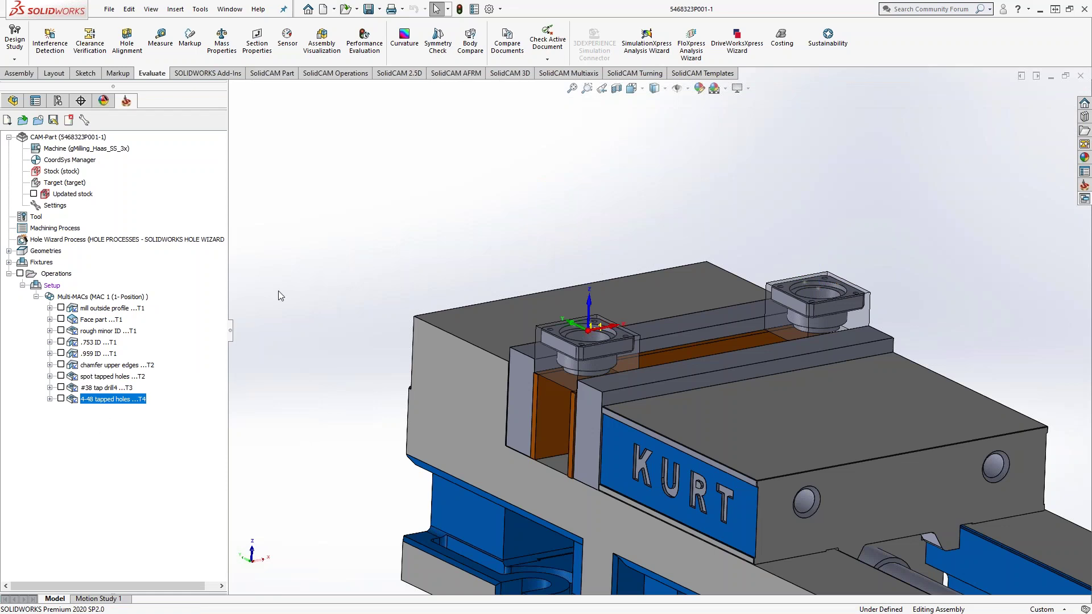
# Step: Open the Facet Model Editor for the CAM-Part and load the saved STL Stock Op1 file
pyautogui.rightClick(45, 139)
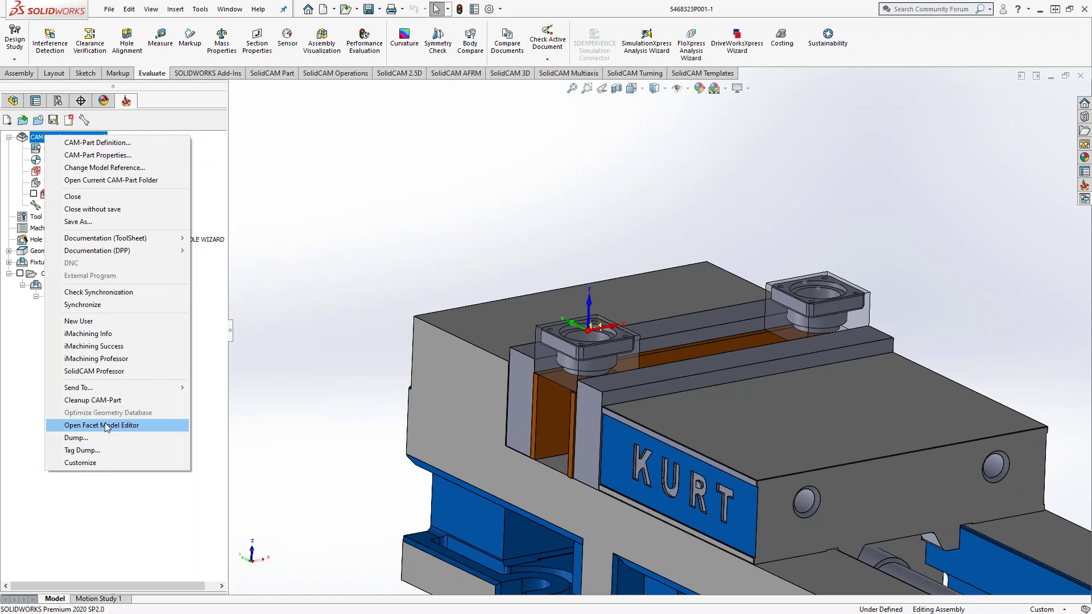
pyautogui.click(106, 427)
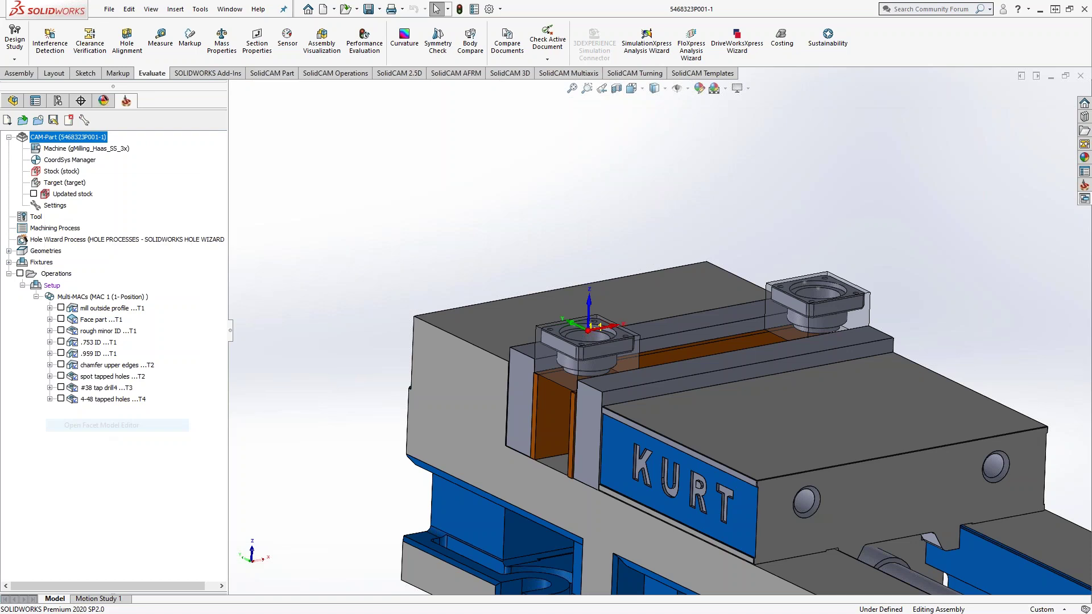
pyautogui.moveTo(265, 134); pyautogui.dragTo(312, 137)
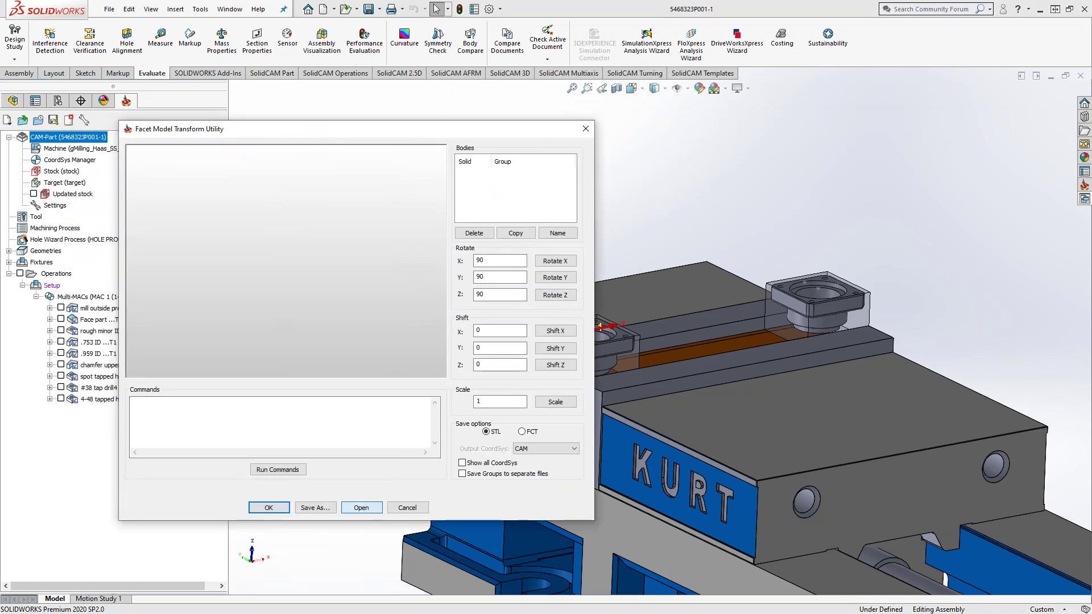
pyautogui.click(361, 507)
pyautogui.click(265, 219)
pyautogui.click(566, 426)
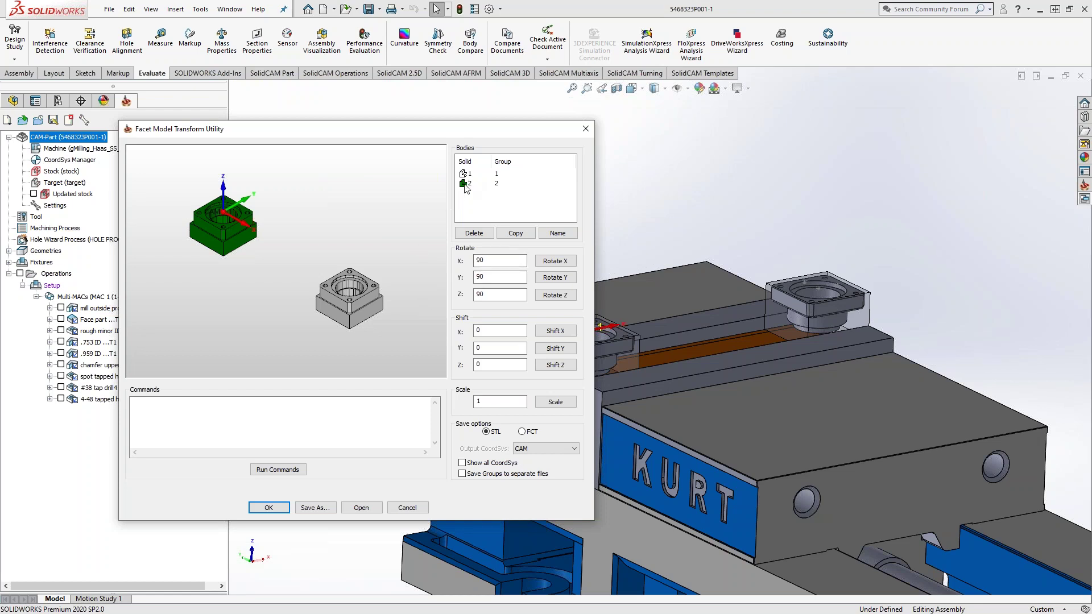
# Step: Delete solid 1, the body away from the coordinate origin, and make a copy of the remaining solid
pyautogui.click(467, 182)
pyautogui.click(466, 174)
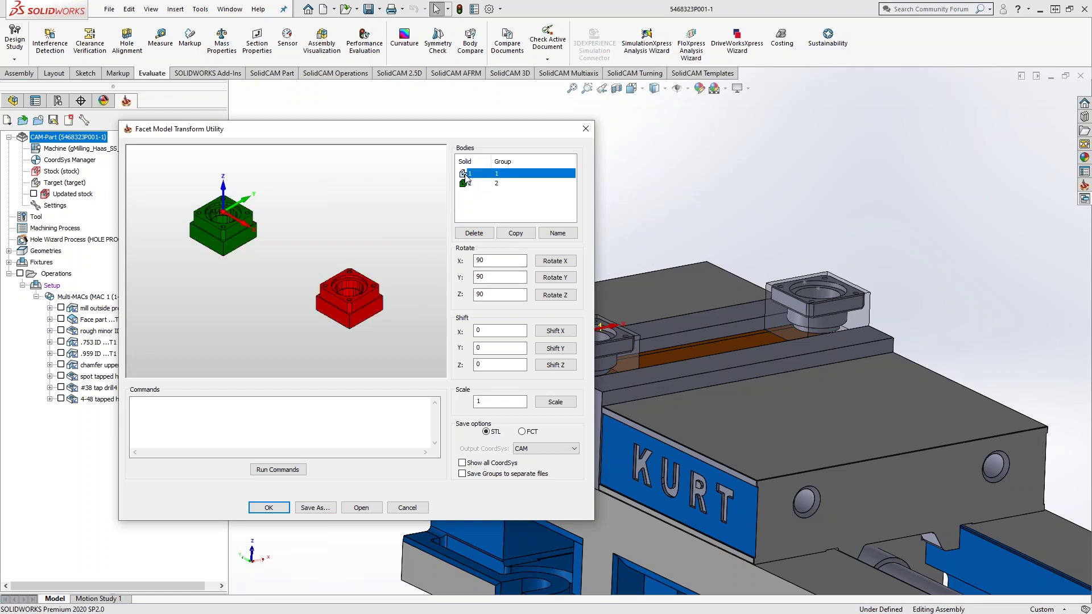
pyautogui.click(351, 298)
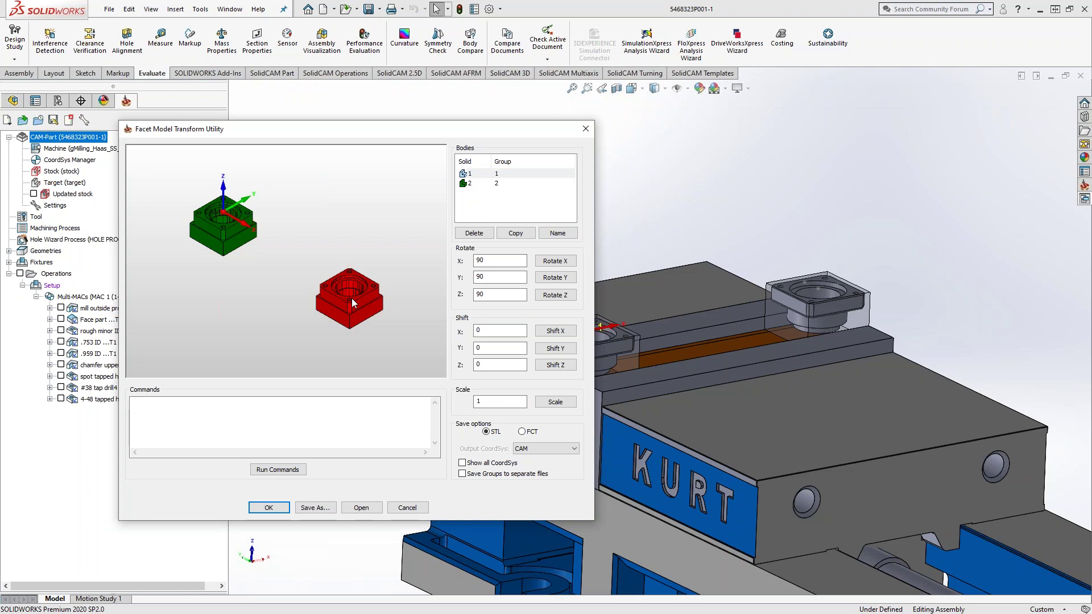
pyautogui.click(473, 234)
pyautogui.click(470, 175)
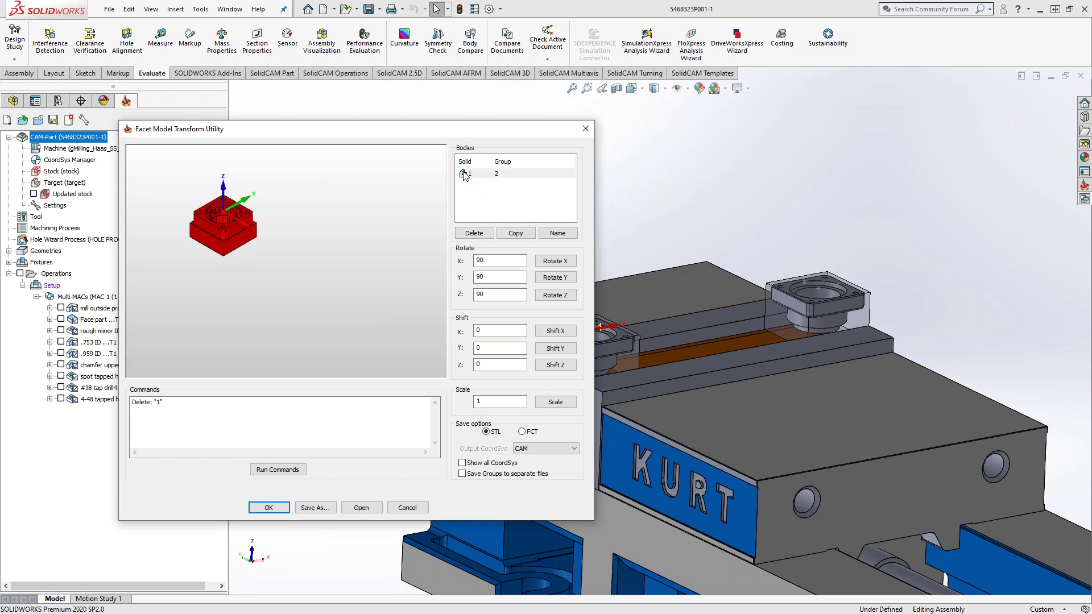
pyautogui.click(515, 234)
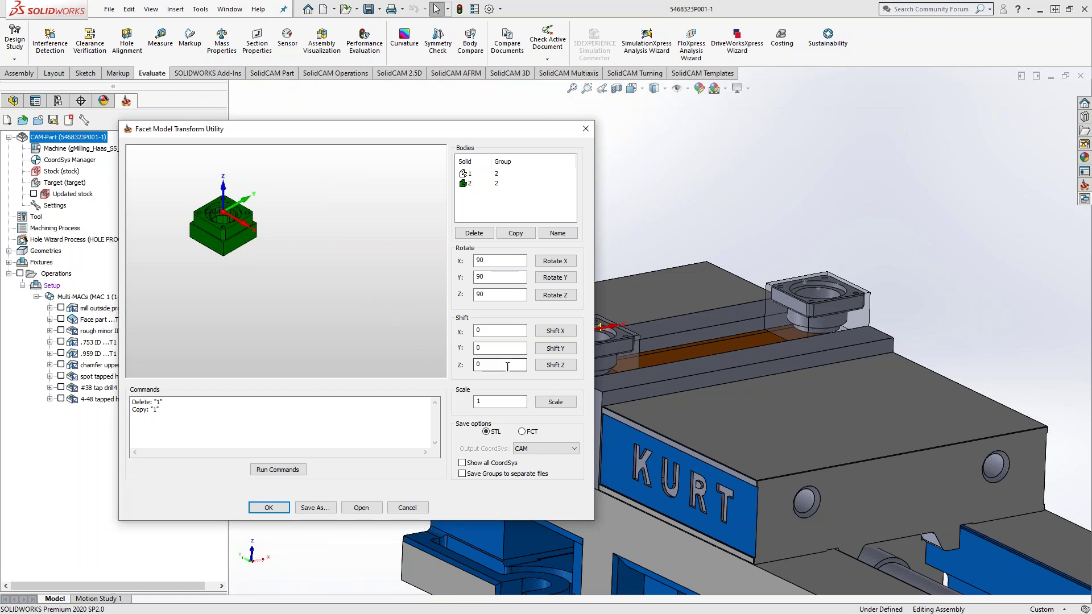
# Step: Set the facet model's output coordinate system to MAC 1 (1- Position)
pyautogui.doubleClick(481, 330)
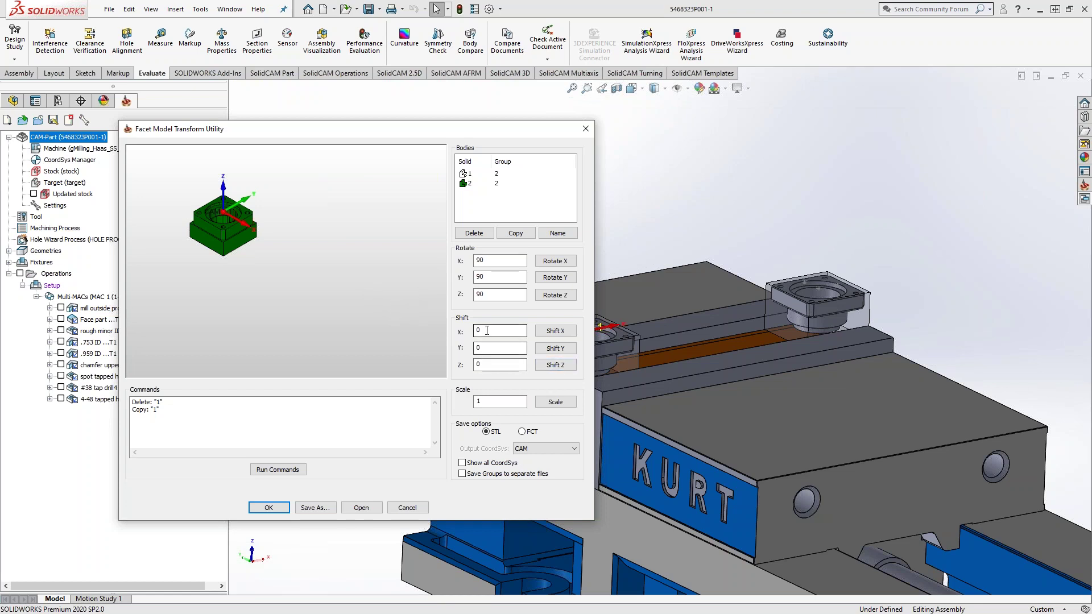
pyautogui.click(545, 449)
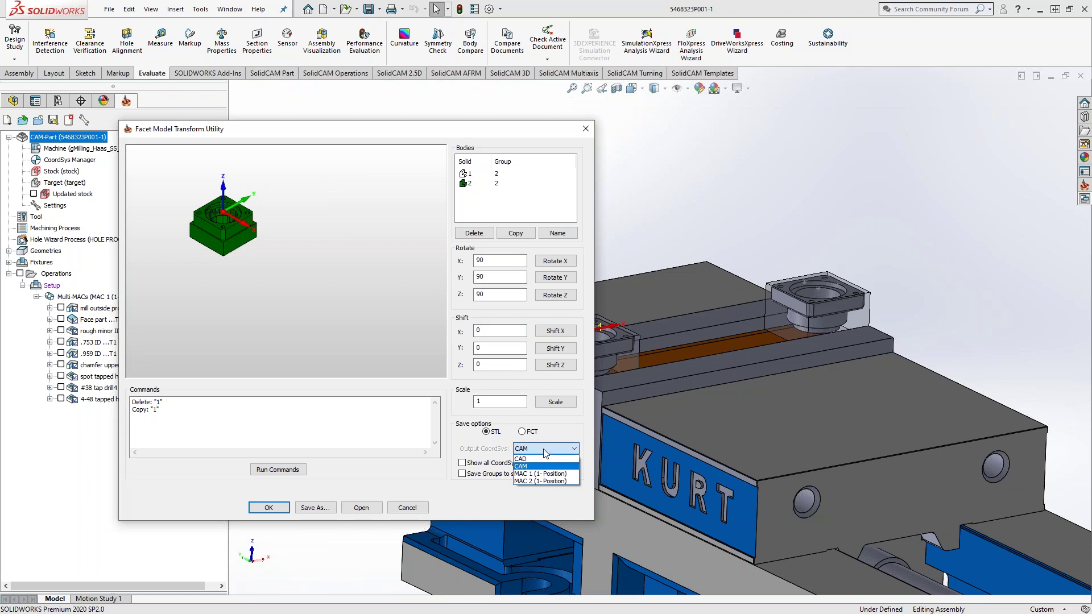
pyautogui.click(544, 480)
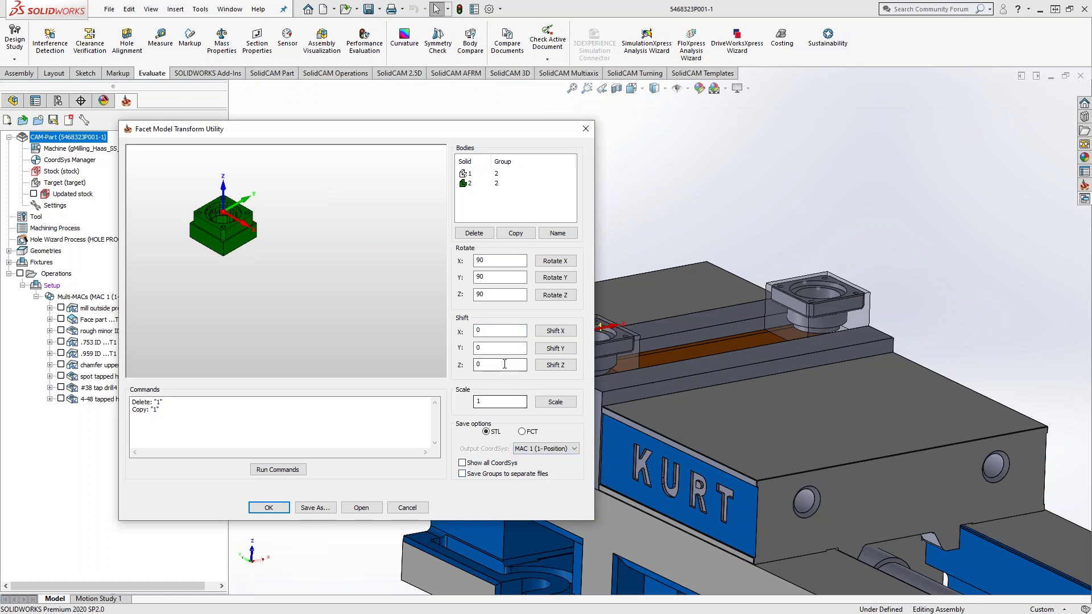
# Step: Shift the copied solid 2 by 10 along the X axis in the facet model
pyautogui.doubleClick(480, 330)
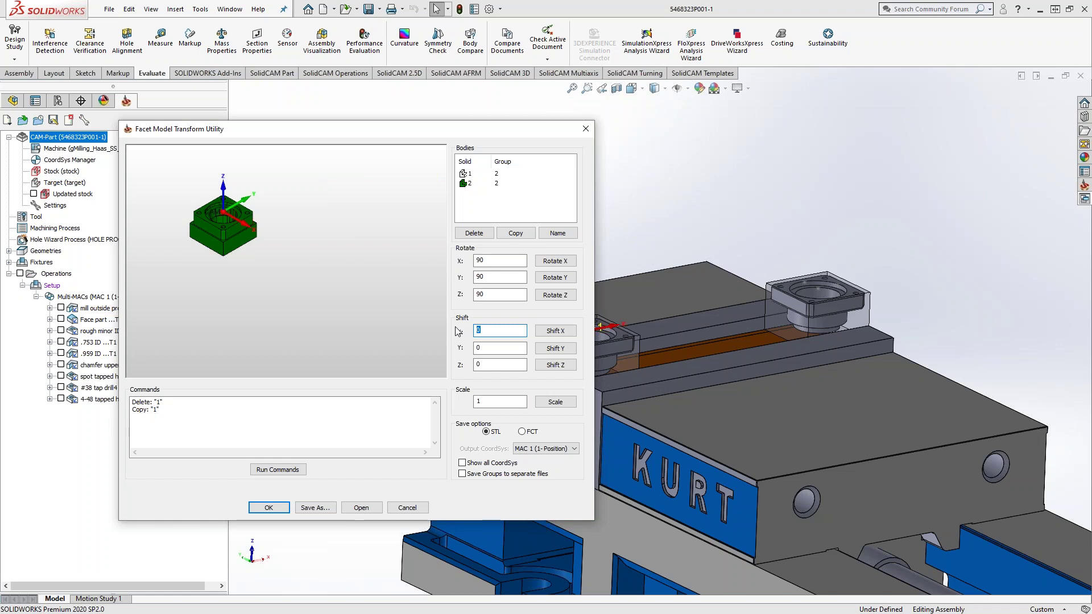
pyautogui.write('10')
pyautogui.click(556, 330)
pyautogui.scroll(-8, 359, 306)
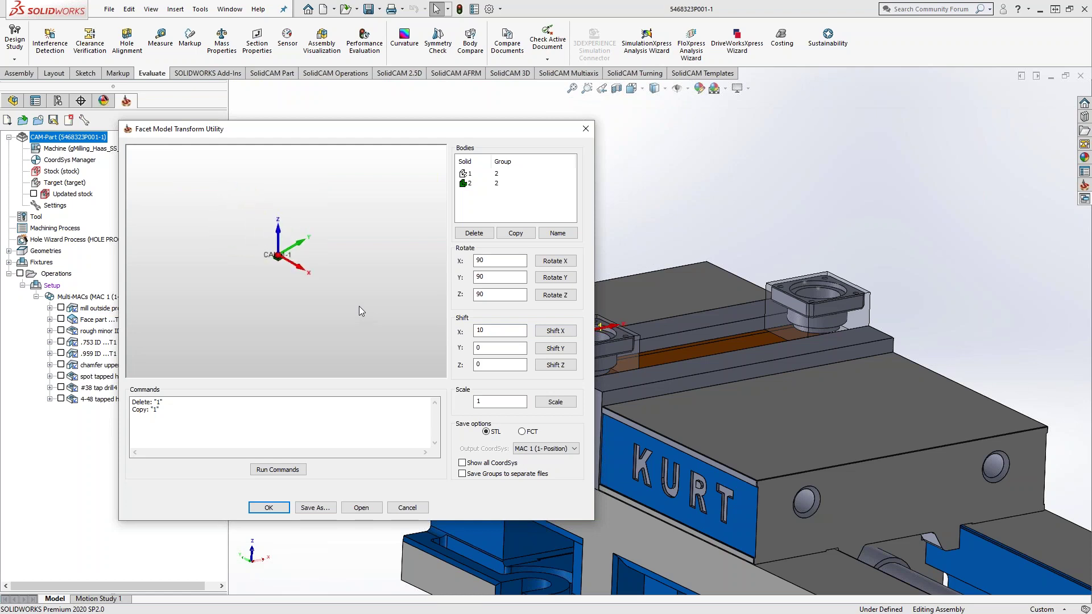
pyautogui.scroll(3, 360, 306)
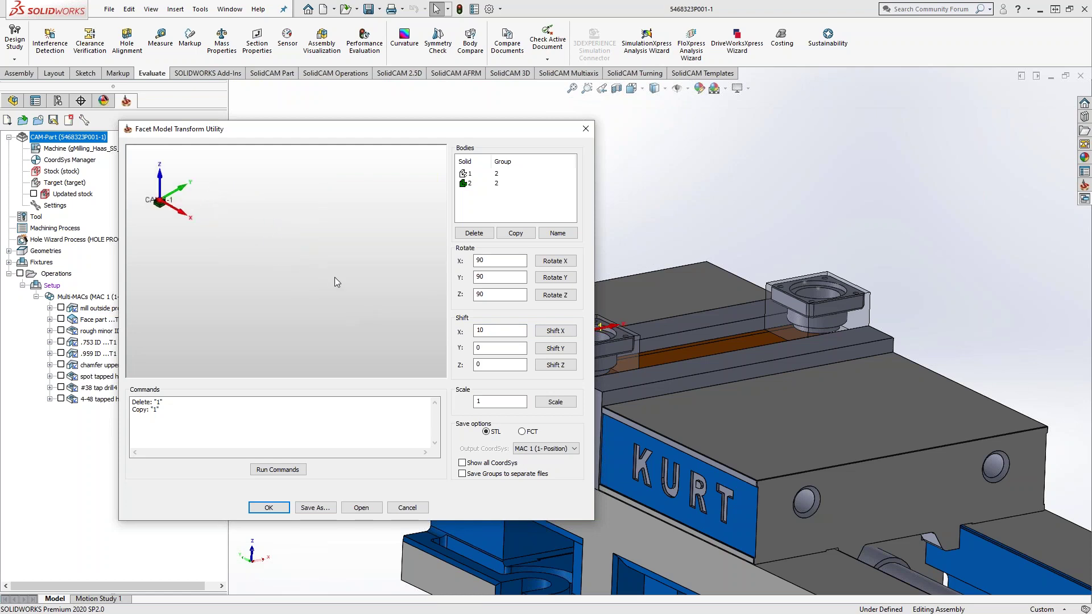
pyautogui.click(470, 183)
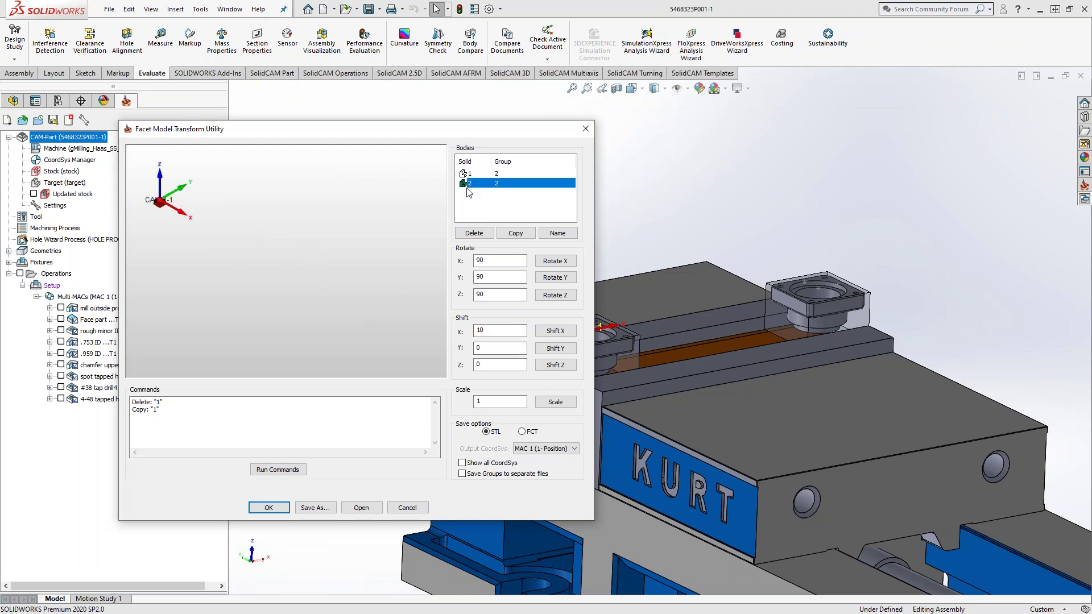
pyautogui.click(550, 331)
pyautogui.moveTo(134, 202); pyautogui.dragTo(234, 233)
pyautogui.scroll(3, 261, 254)
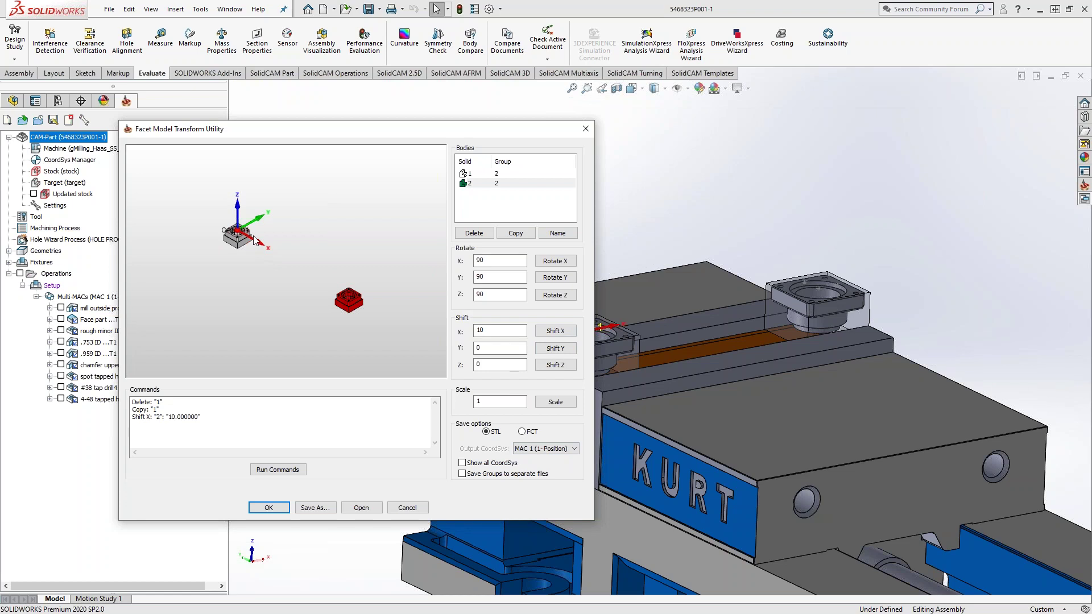
# Step: Delete solid 2, save the remaining facet model as "STL Stock Op1 Corrected" in the SC Live Stocks folder, and close the editor
pyautogui.click(473, 183)
pyautogui.click(482, 233)
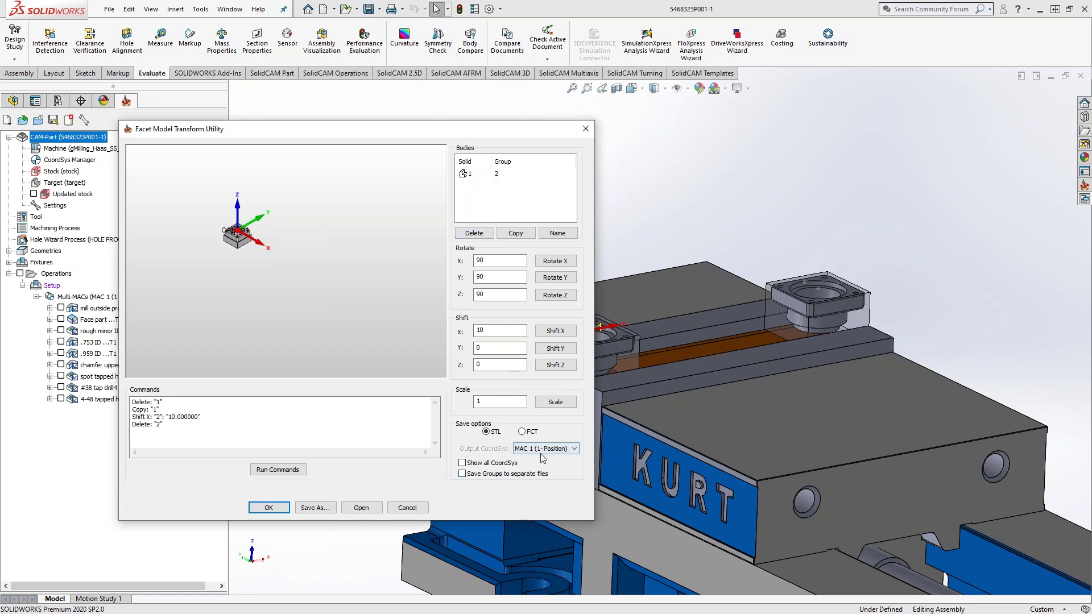
pyautogui.click(316, 508)
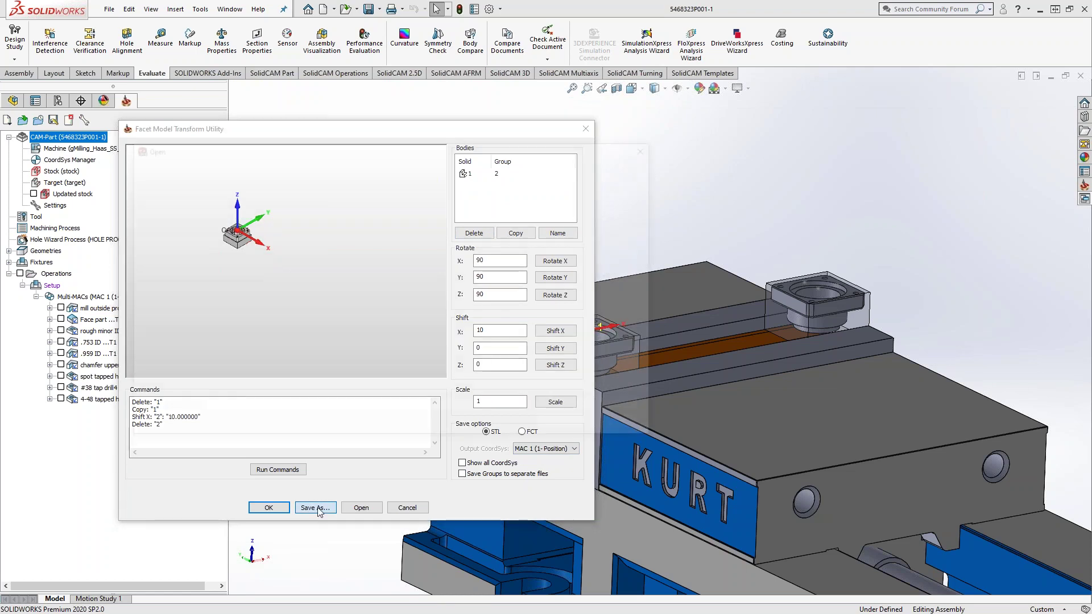
pyautogui.click(262, 217)
pyautogui.press('Tab')
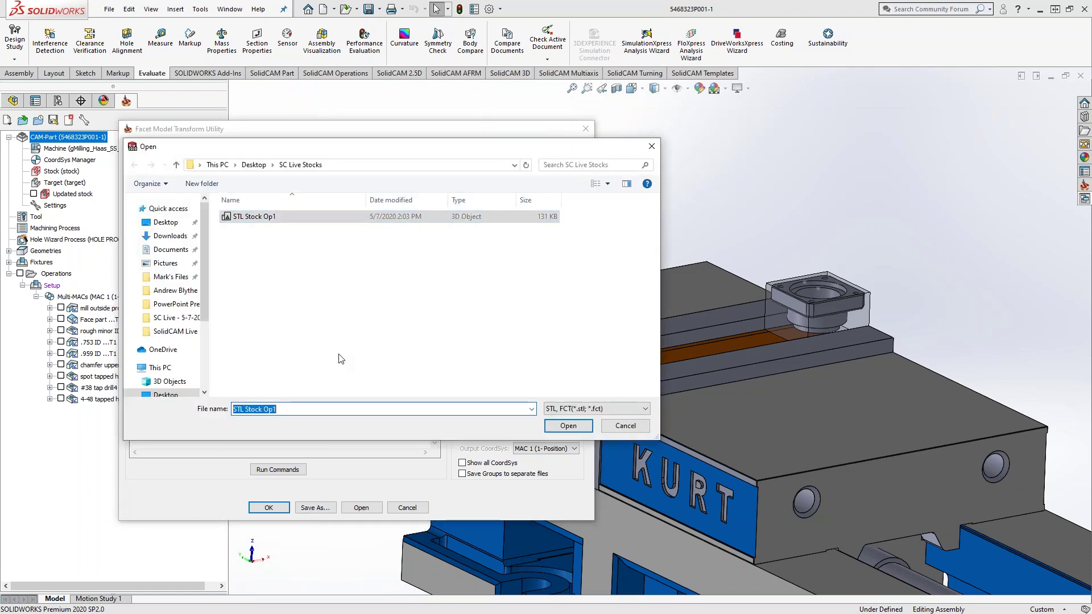
pyautogui.press('End')
pyautogui.write('C')
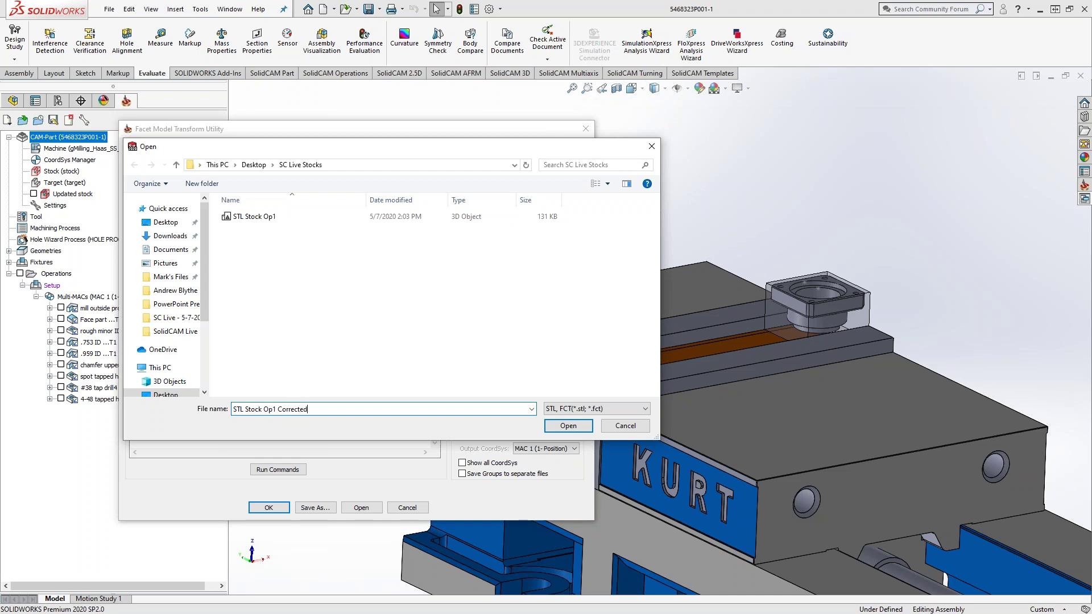
pyautogui.press('Return')
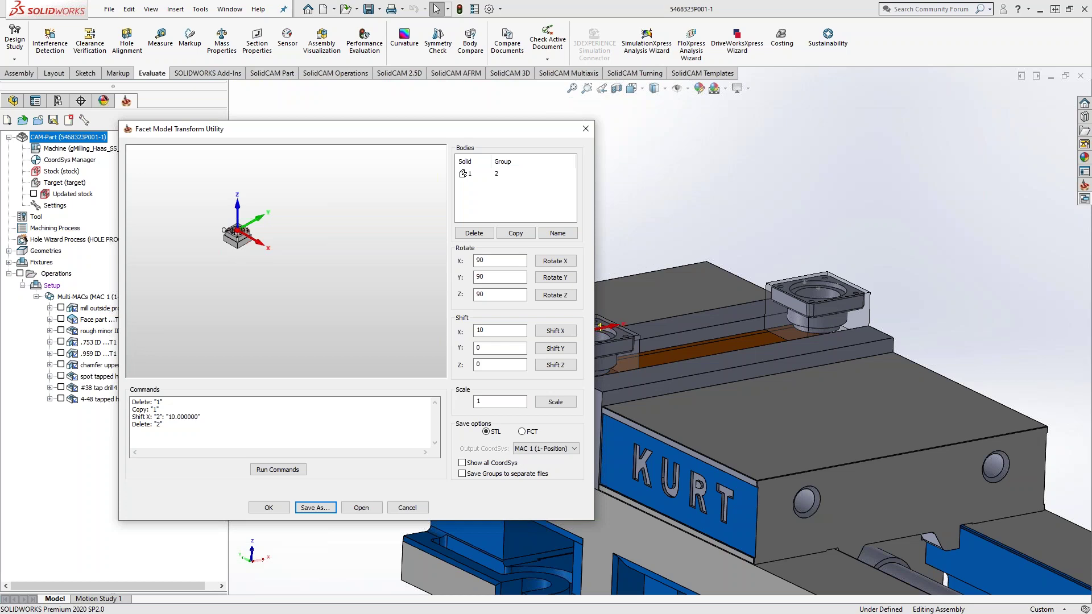
pyautogui.click(260, 508)
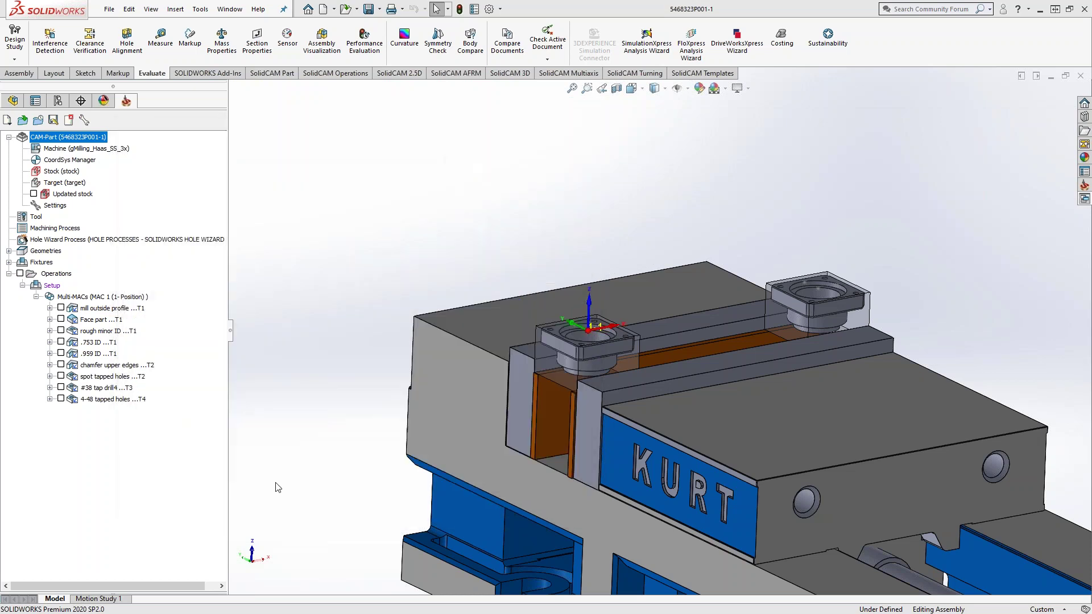
# Step: Open the recent CAM-Part 5468323P001 OP2, declining to locate the original model manually
pyautogui.click(200, 8)
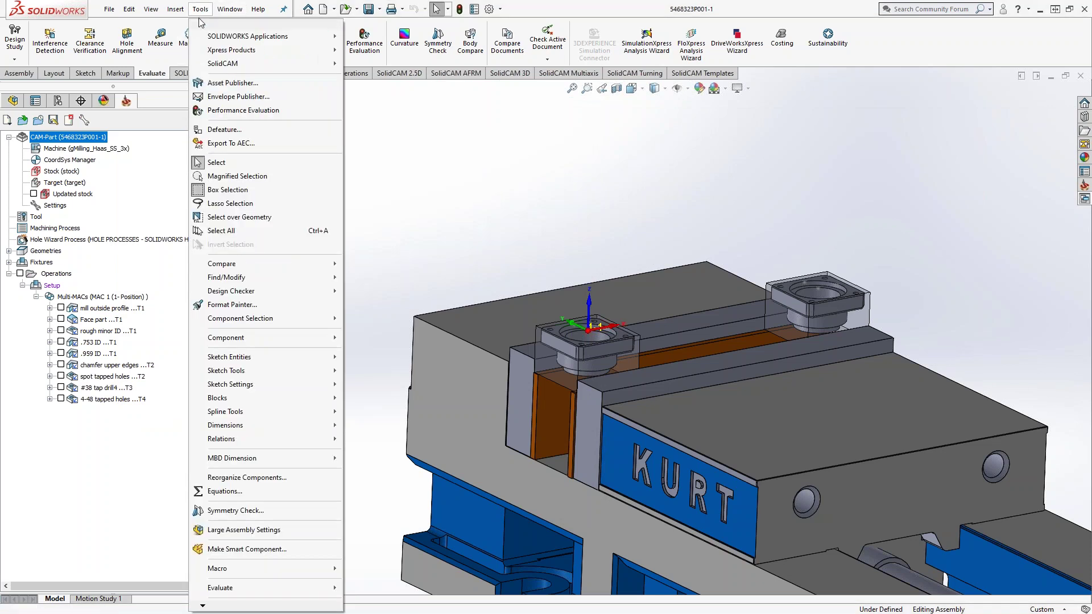
pyautogui.moveTo(239, 63)
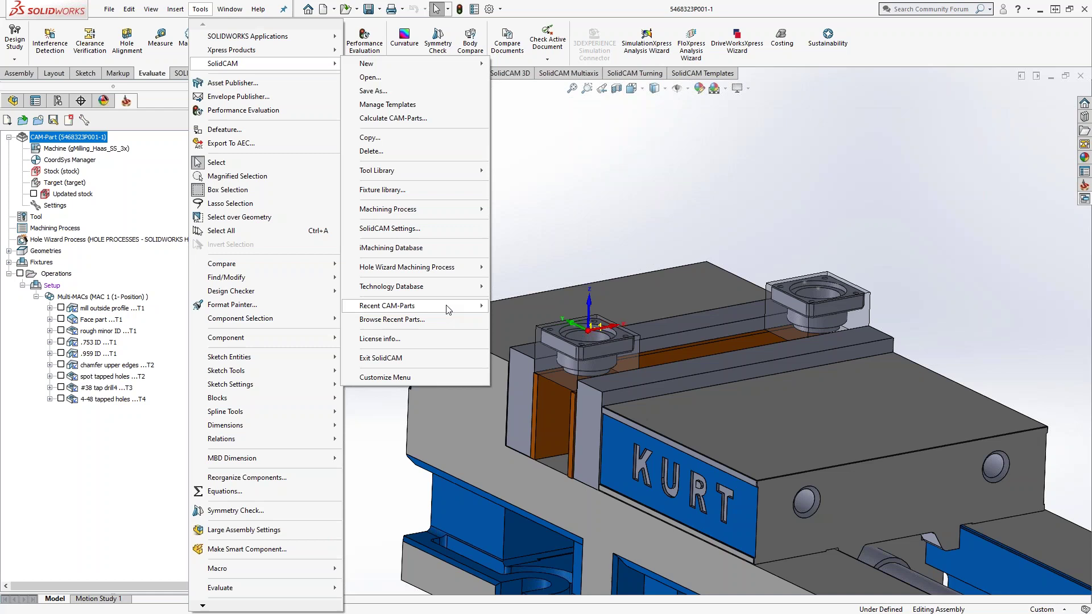
pyautogui.moveTo(448, 310)
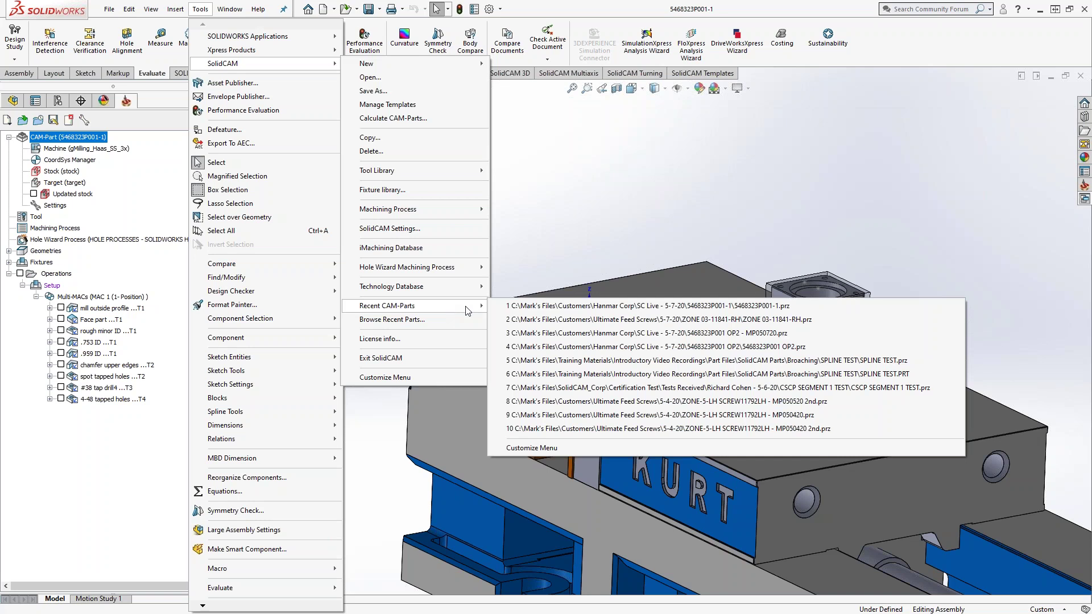
pyautogui.click(665, 347)
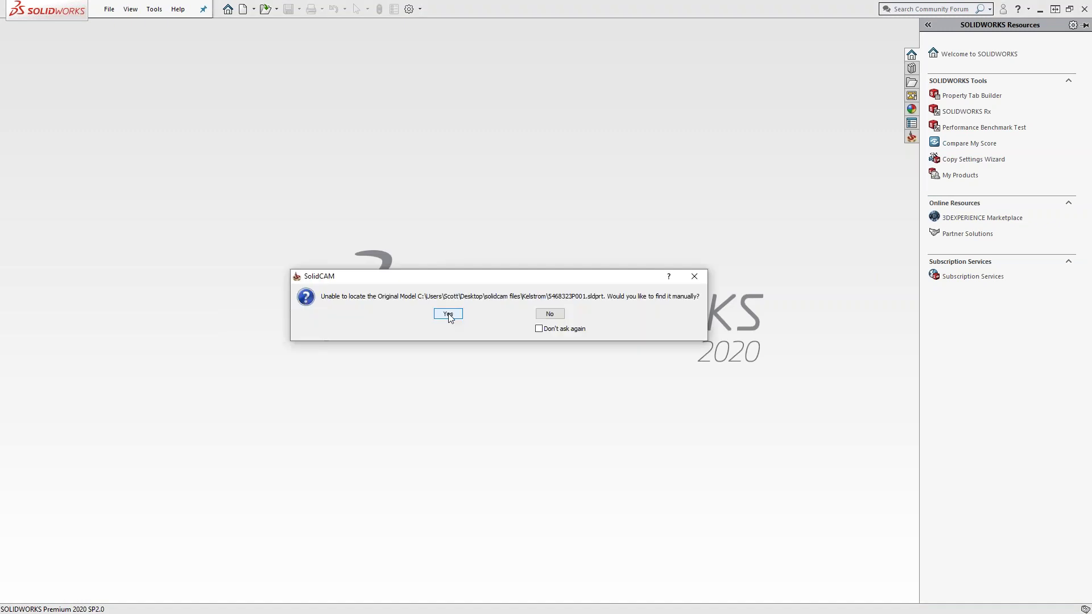
pyautogui.click(549, 315)
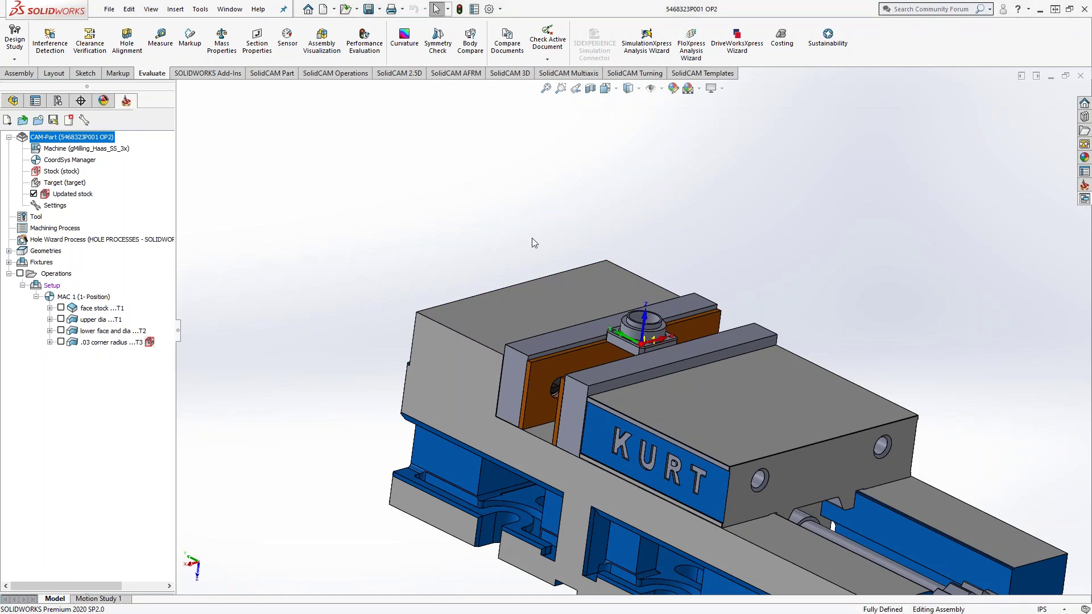
# Step: Redefine the CAM-Part's stock with the STL file "STL Stock Op1 Corrected" from the SC Live Stocks desktop folder
pyautogui.moveTo(780, 517); pyautogui.dragTo(791, 520, button='middle')
pyautogui.scroll(-5, 651, 346)
pyautogui.click(638, 333)
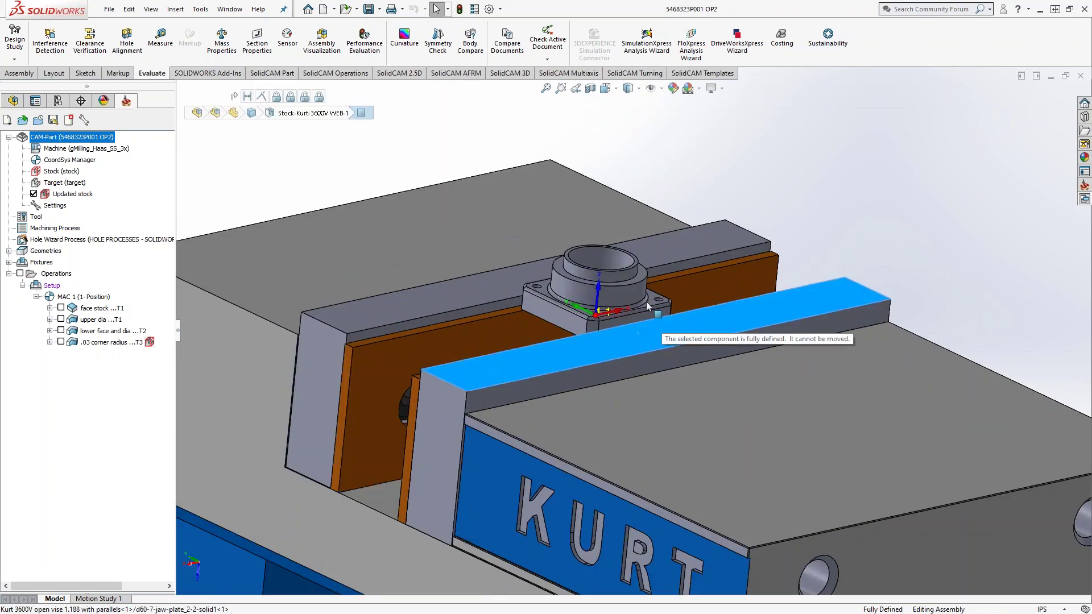
pyautogui.moveTo(637, 333); pyautogui.dragTo(724, 225, button='middle')
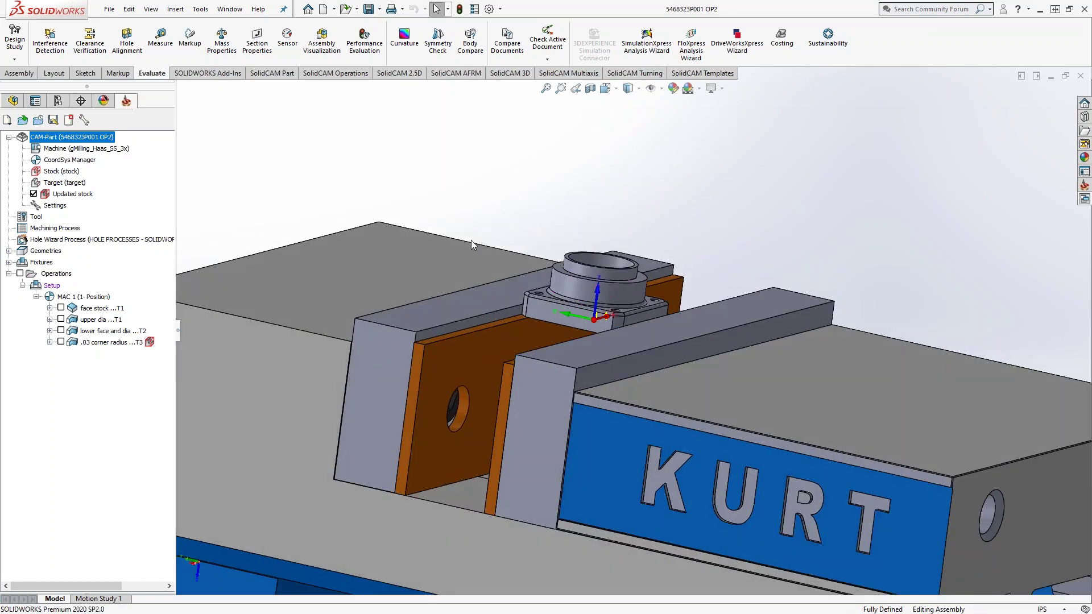
pyautogui.click(62, 171)
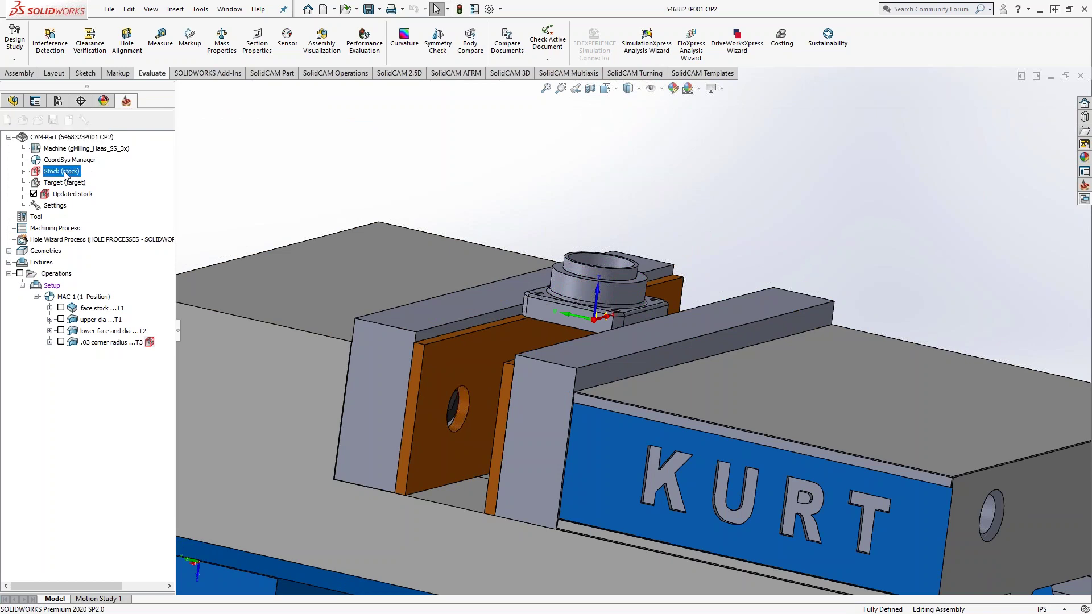
pyautogui.doubleClick(63, 172)
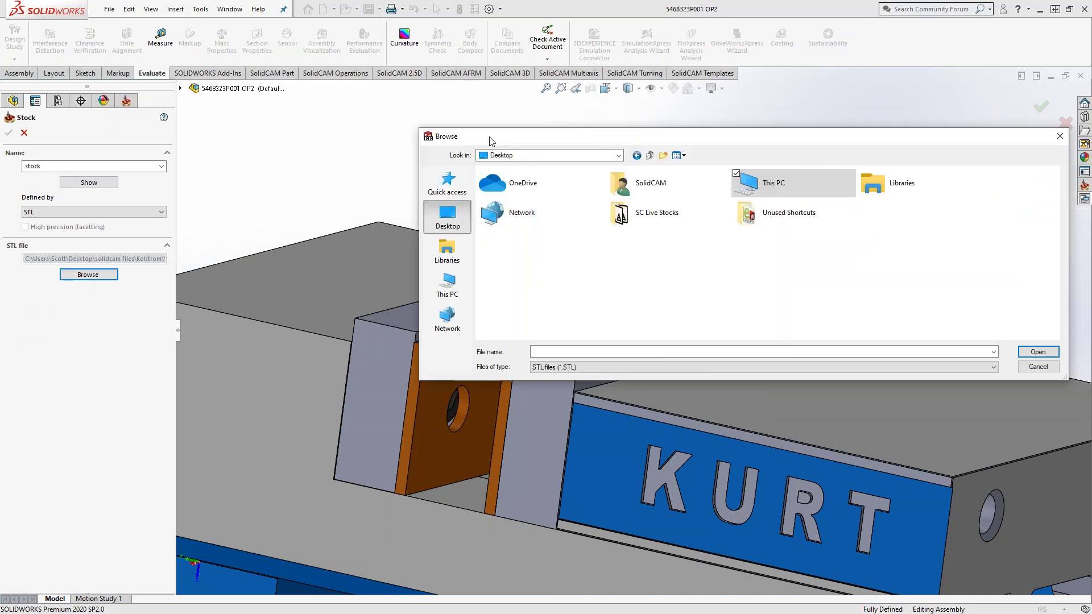
pyautogui.doubleClick(455, 227)
pyautogui.click(391, 191)
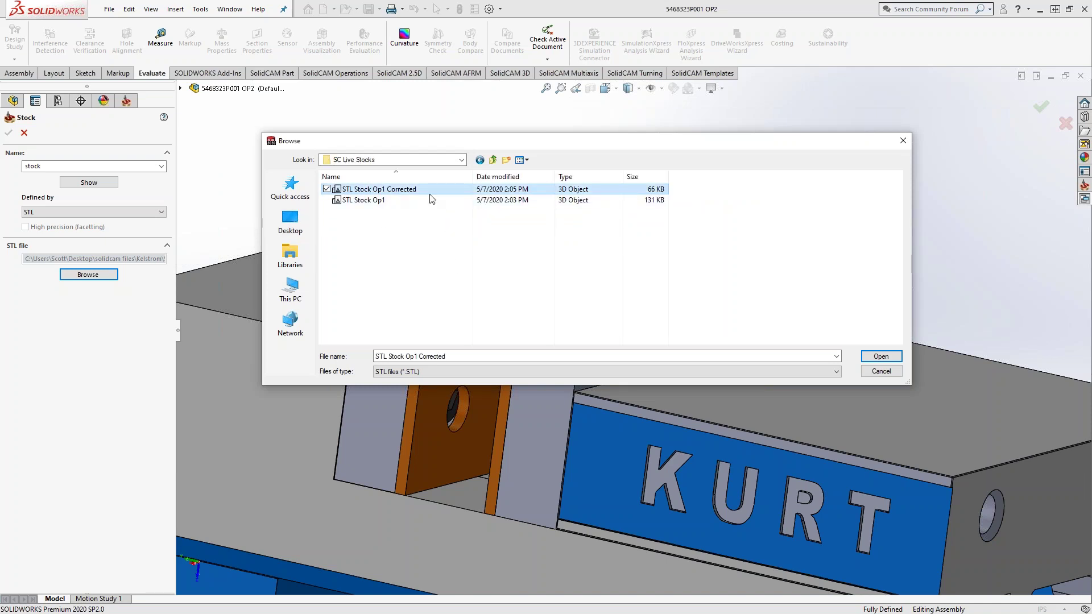
pyautogui.click(879, 357)
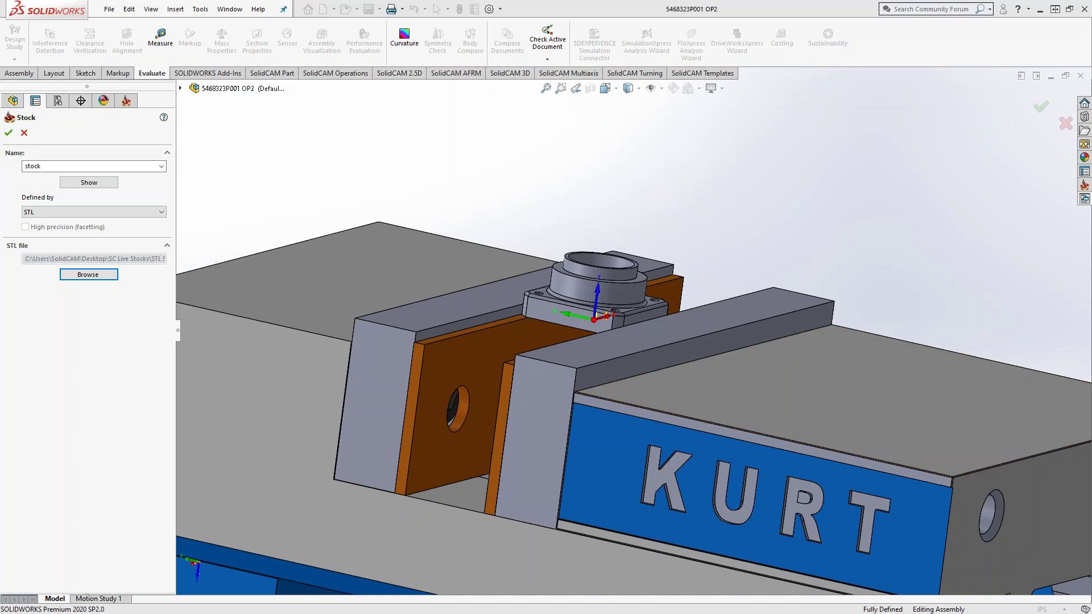
pyautogui.scroll(3, 823, 230)
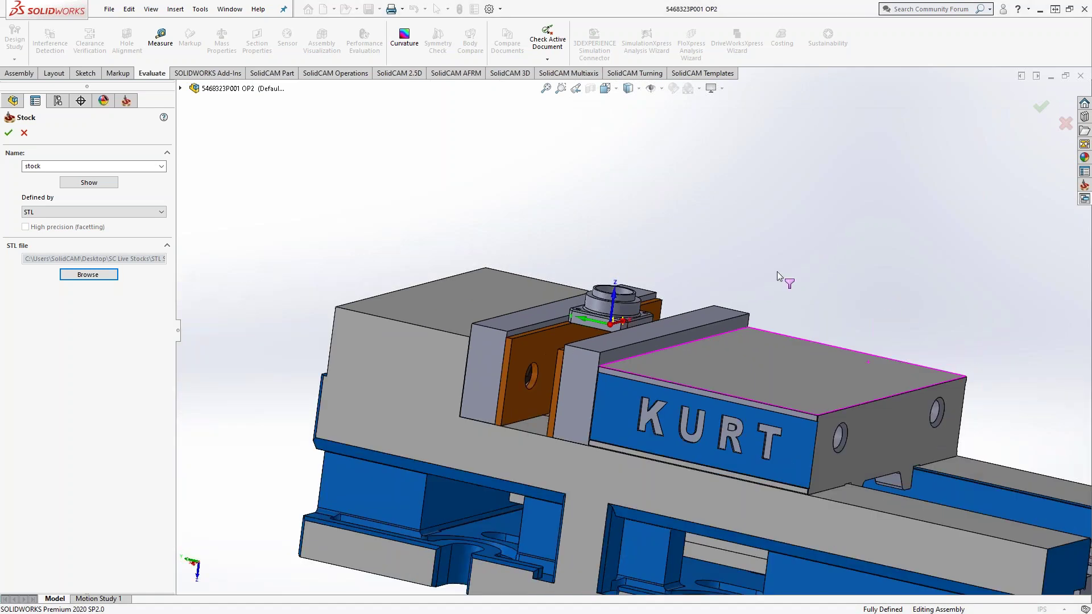
pyautogui.moveTo(777, 272); pyautogui.dragTo(769, 291, button='middle')
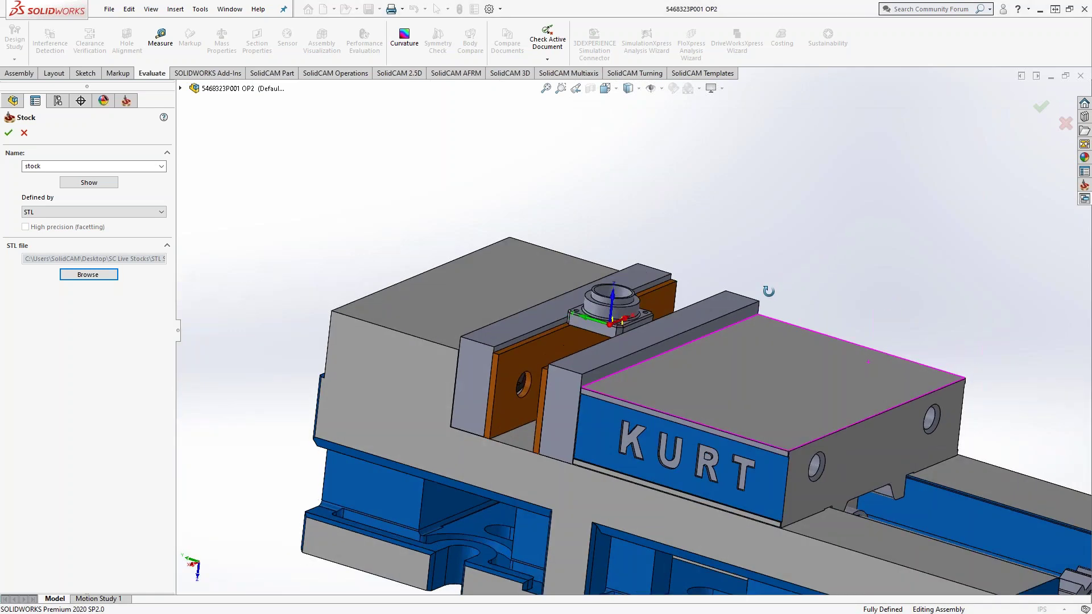
pyautogui.click(9, 132)
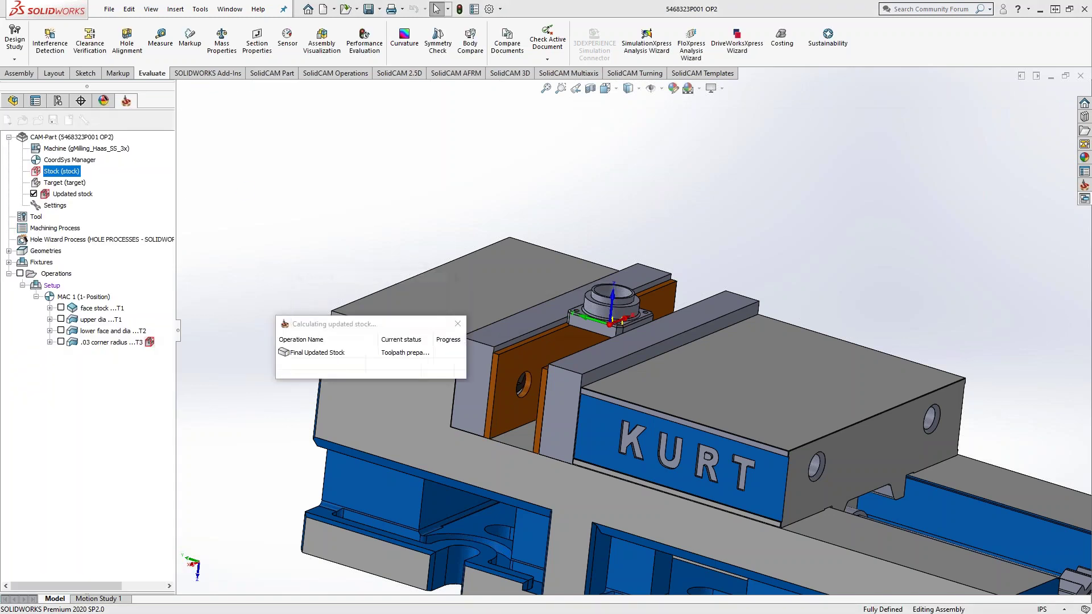
# Step: Turn off the display of the updated stock in the second-operation CAM-Part
pyautogui.click(34, 194)
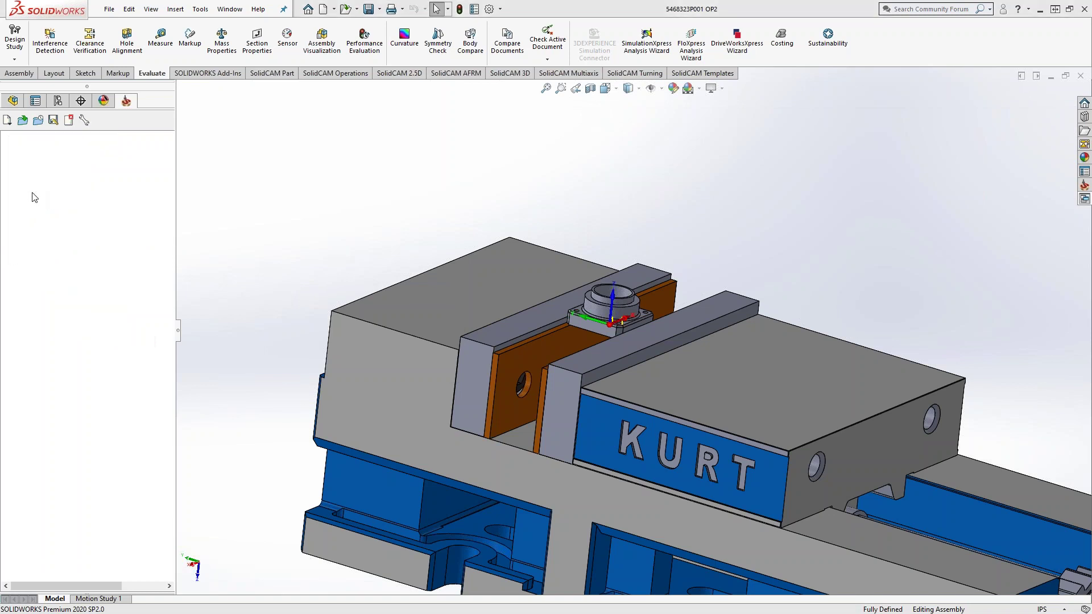
pyautogui.scroll(4, 438, 254)
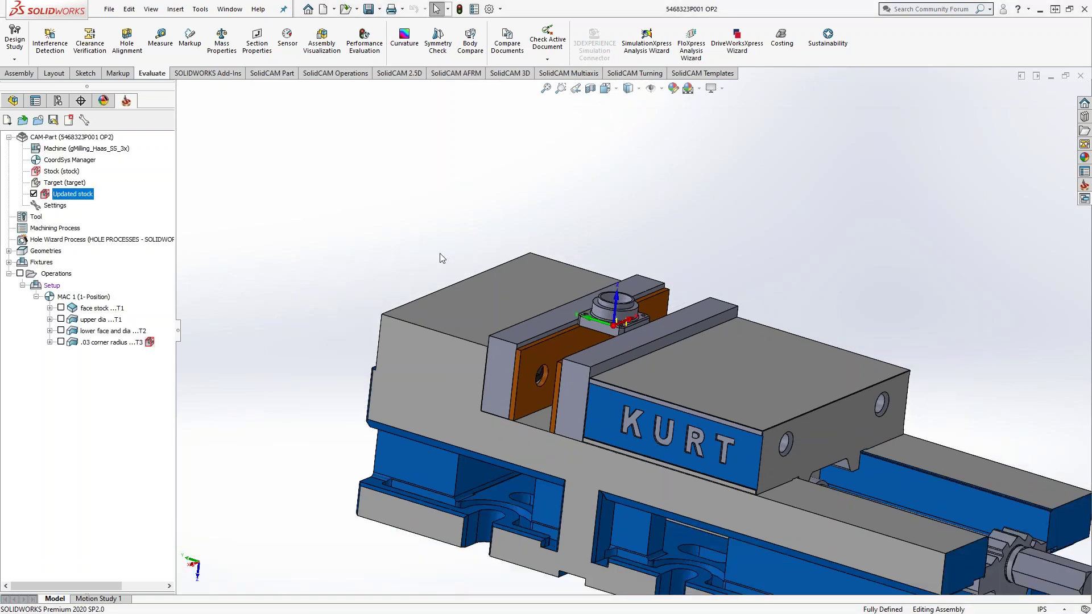
pyautogui.moveTo(437, 253)
pyautogui.mouseDown(button='middle')
pyautogui.moveTo(415, 232)
pyautogui.moveTo(418, 244)
pyautogui.mouseUp(button='middle')
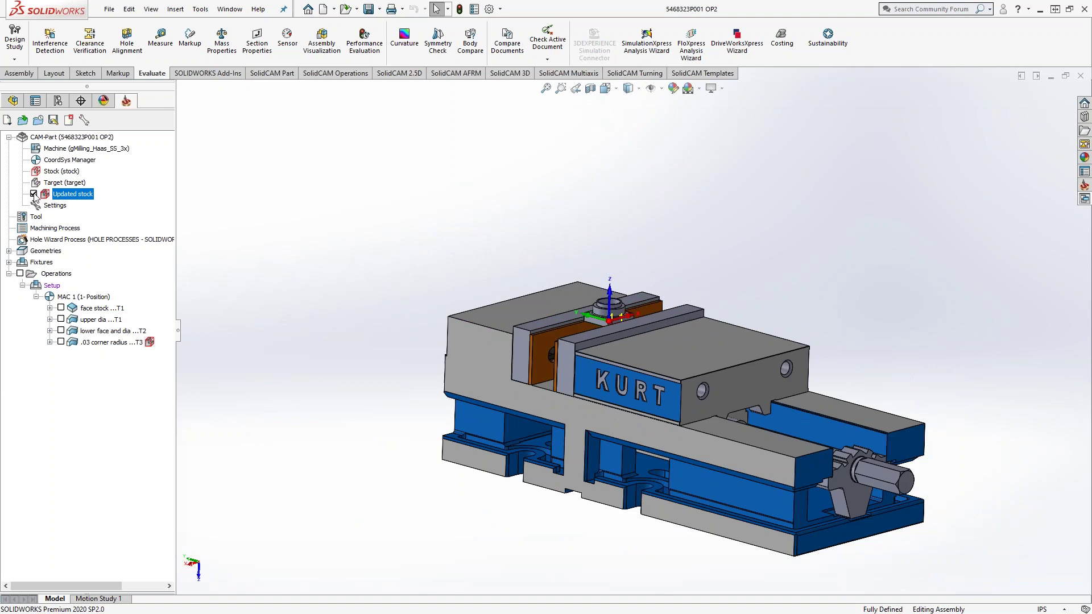
pyautogui.click(33, 193)
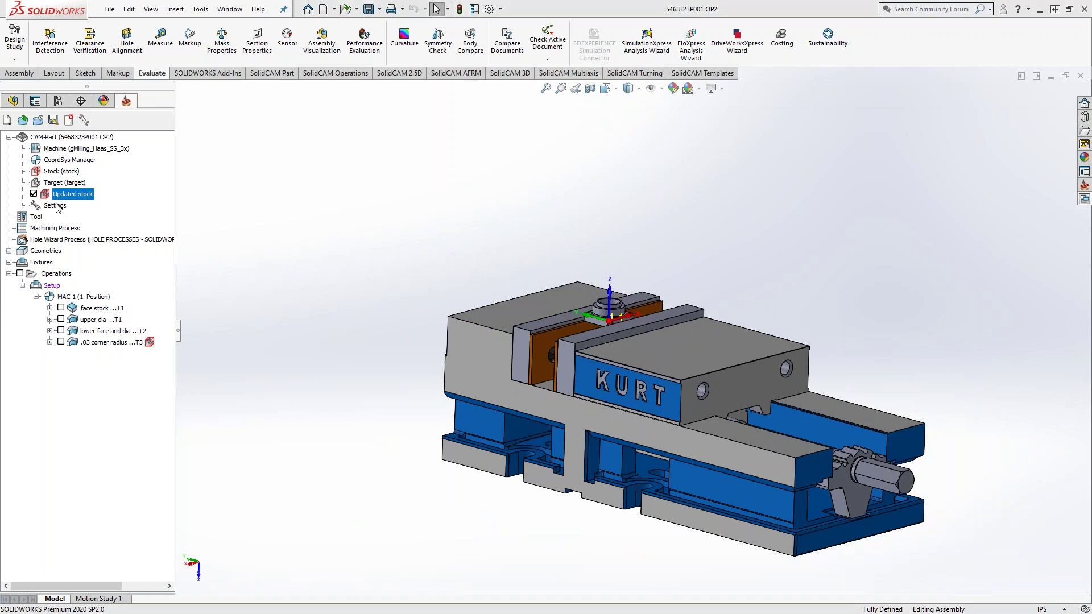
# Step: Open the simulation of the .03 corner radius operation in SolidVerify, check the setup, and exit
pyautogui.rightClick(125, 345)
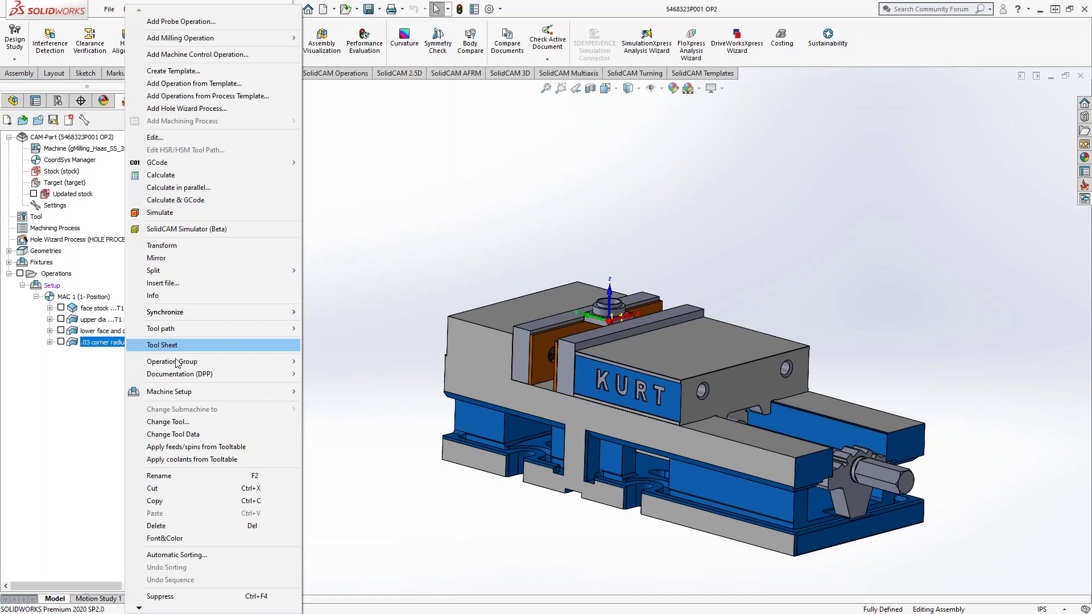
pyautogui.click(165, 212)
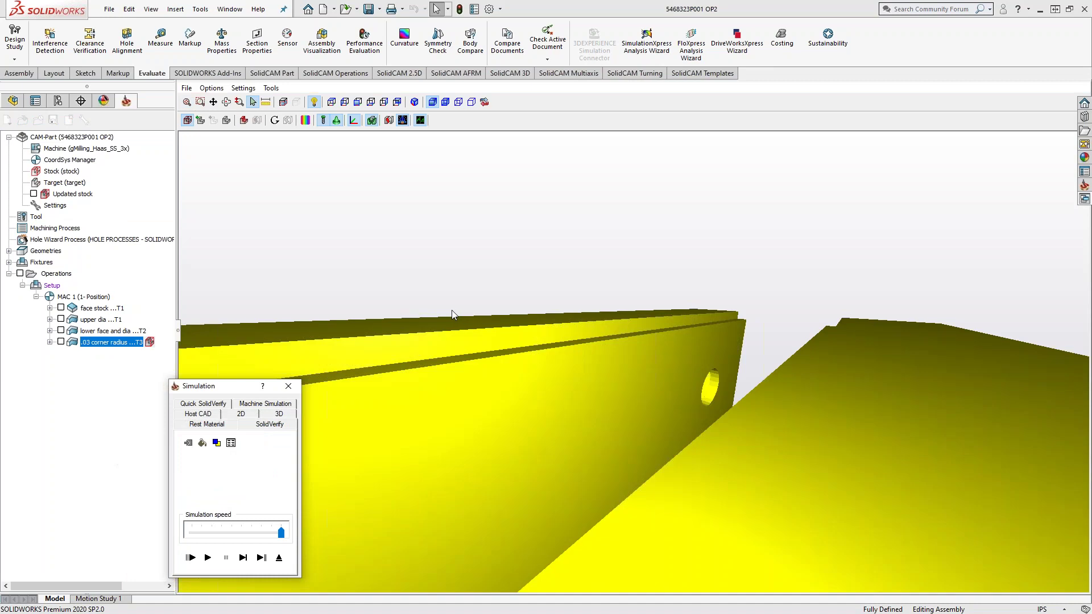
pyautogui.click(280, 560)
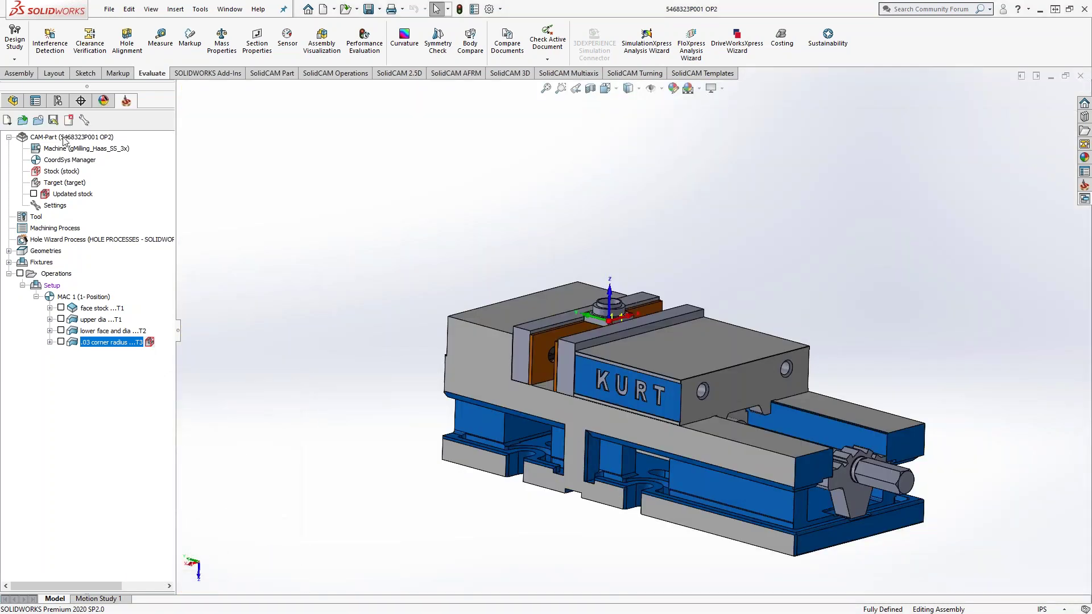
# Step: Clean up the CAM-Part with all removal options selected, including G-code, updated stock models, unused geometries, fixtures, tools and Bin files
pyautogui.rightClick(64, 139)
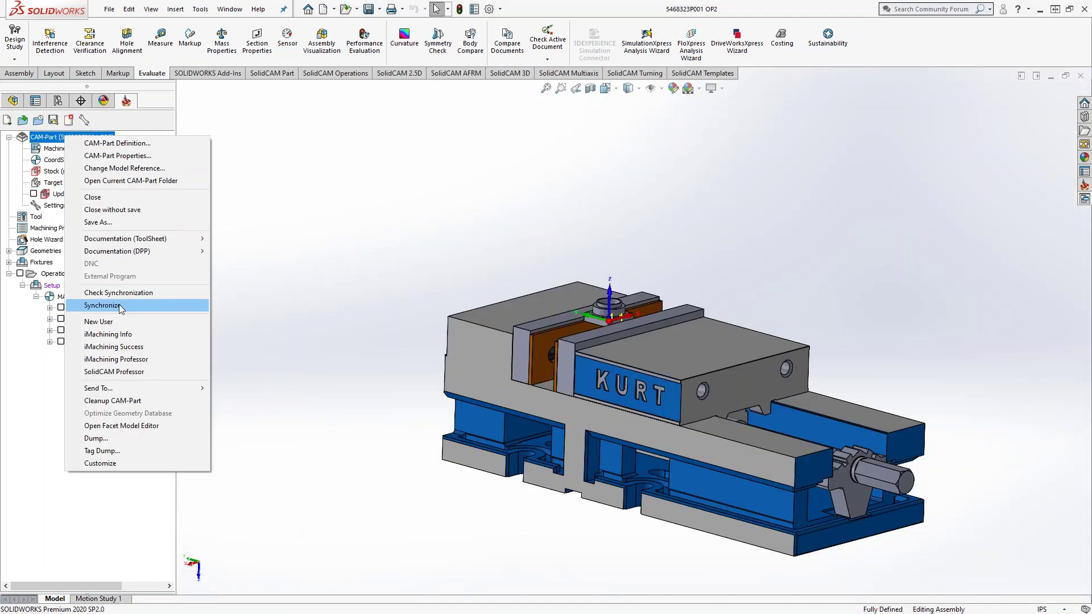
pyautogui.click(151, 402)
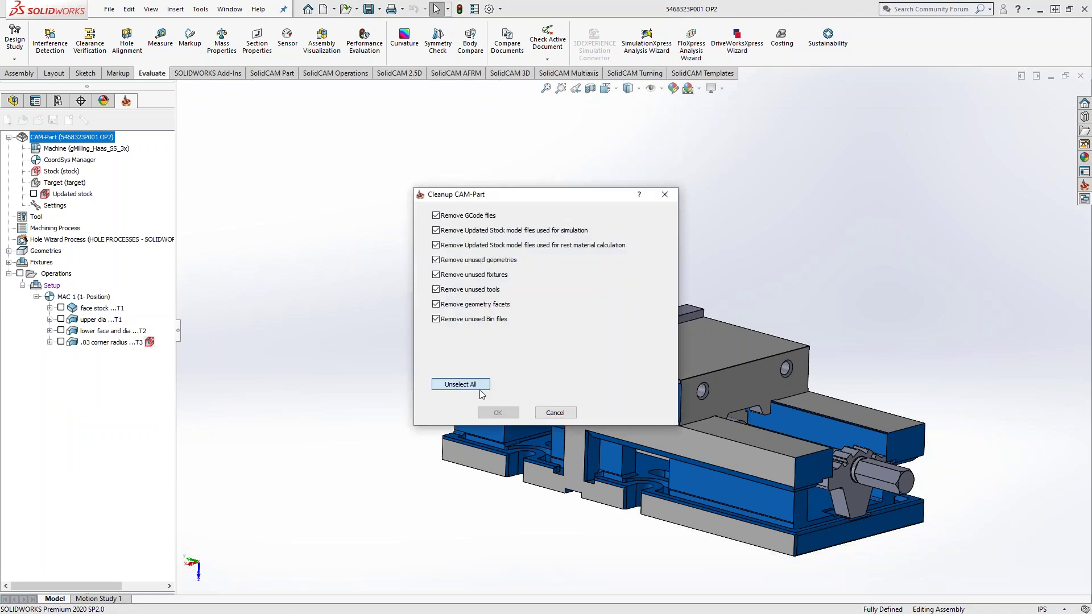
pyautogui.click(497, 412)
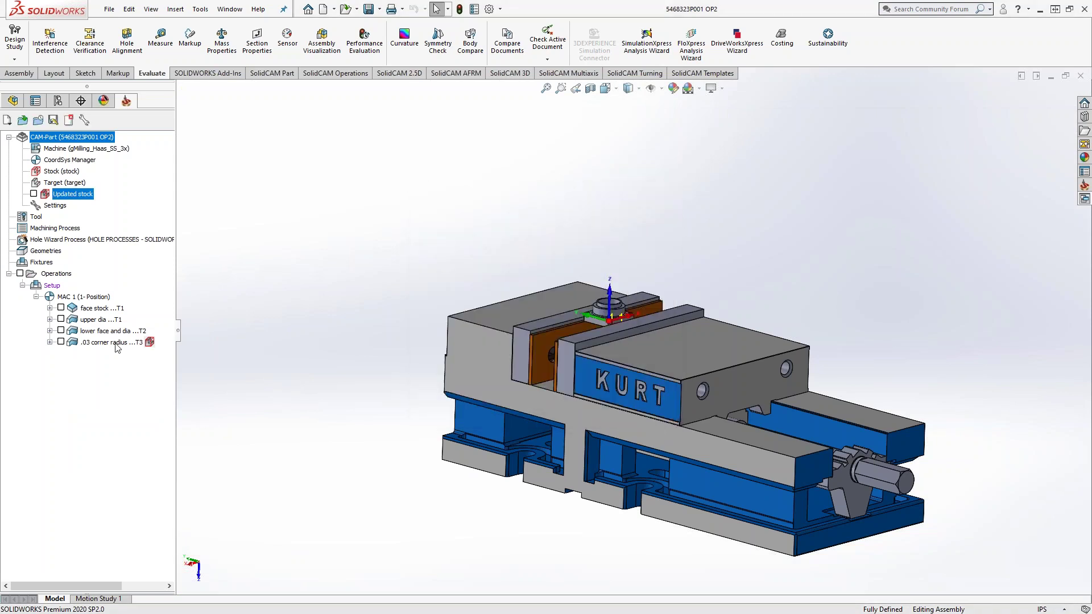
# Step: Simulate the .03 corner radius operation in SolidVerify, check the stock and vise, and exit the simulation
pyautogui.rightClick(108, 342)
pyautogui.click(146, 214)
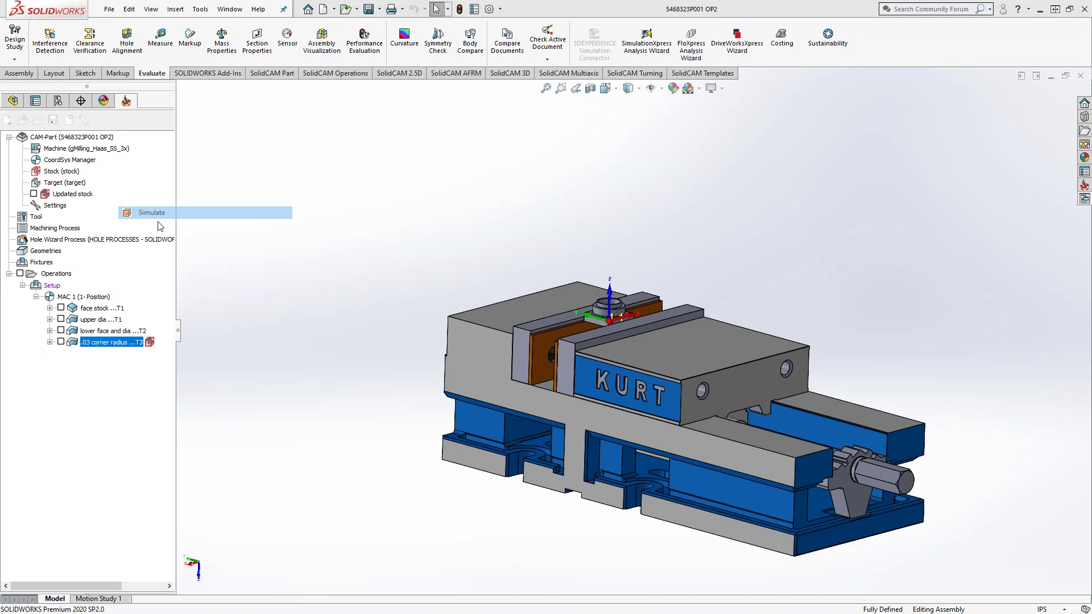
pyautogui.click(270, 403)
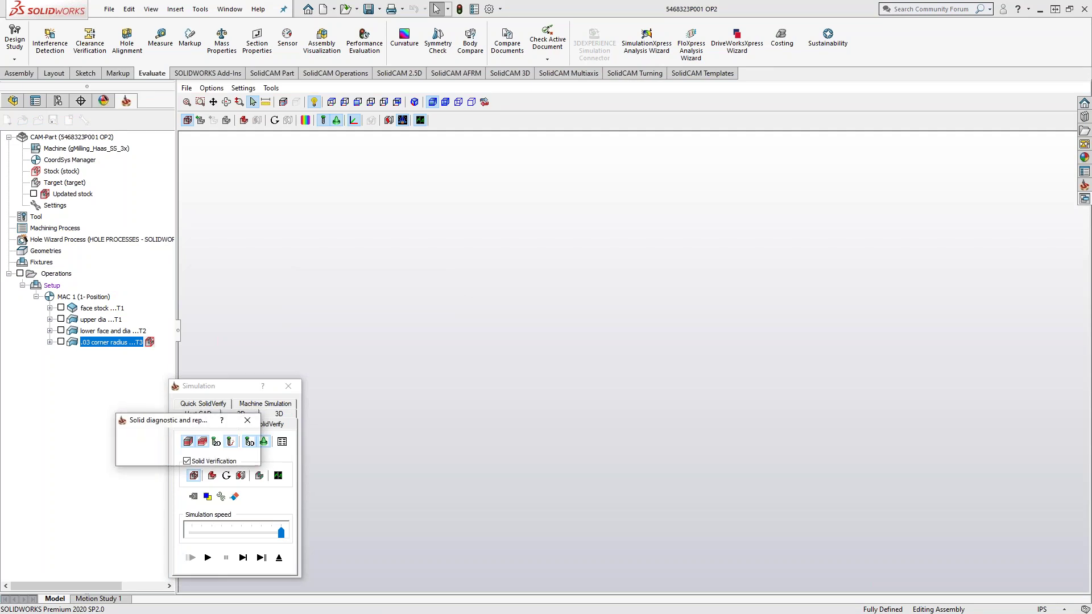
pyautogui.click(278, 558)
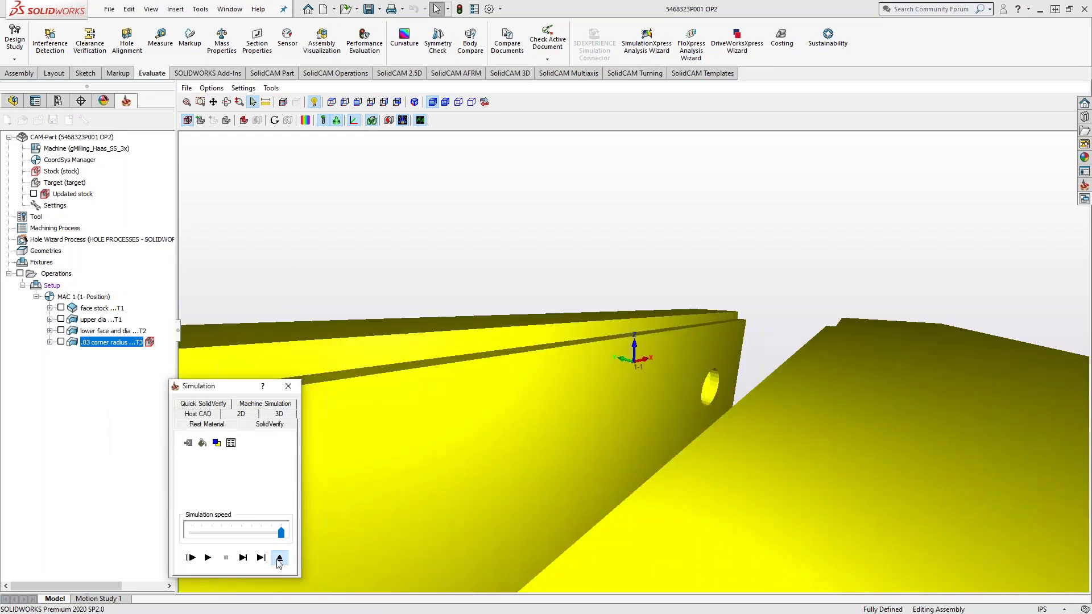
# Step: Simulate all operations in SolidVerify and examine the stock's height relative to the vise jaws
pyautogui.click(51, 285)
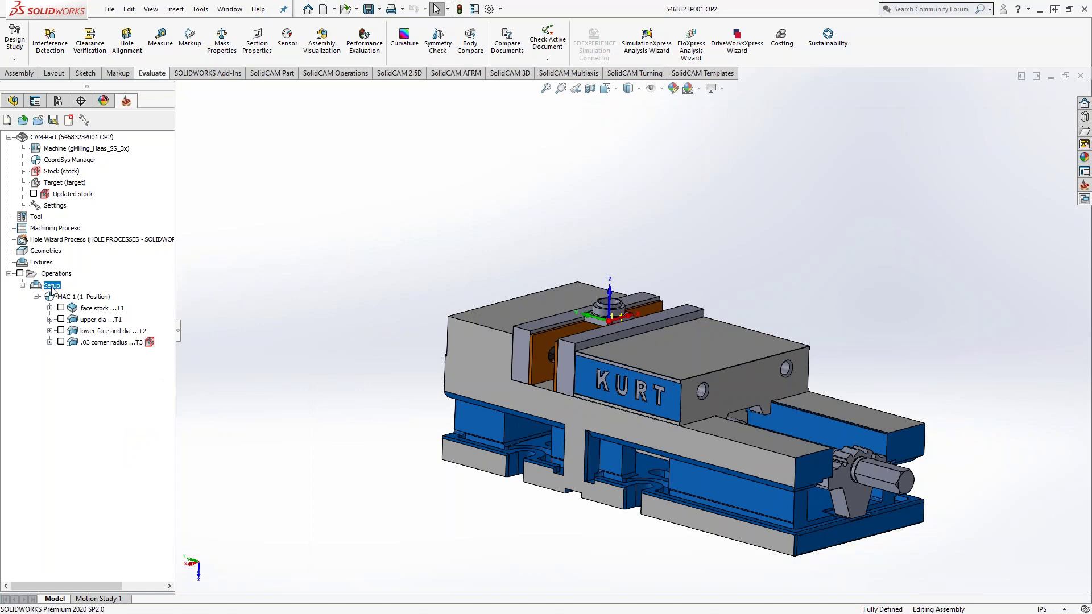
pyautogui.rightClick(51, 285)
pyautogui.rightClick(55, 276)
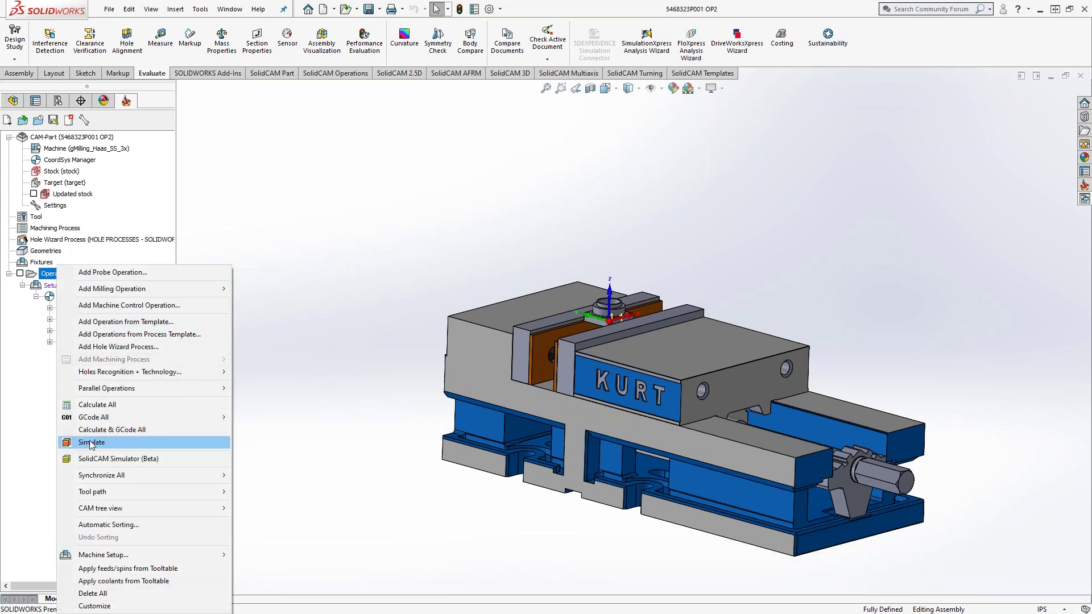
pyautogui.click(230, 443)
pyautogui.click(268, 404)
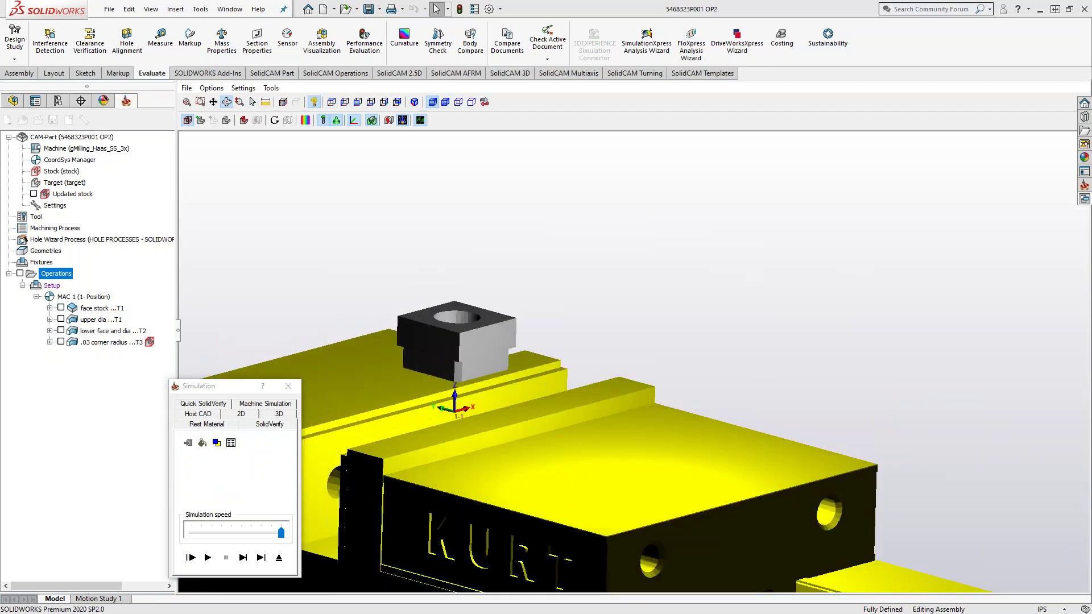
pyautogui.moveTo(512, 399); pyautogui.dragTo(424, 397)
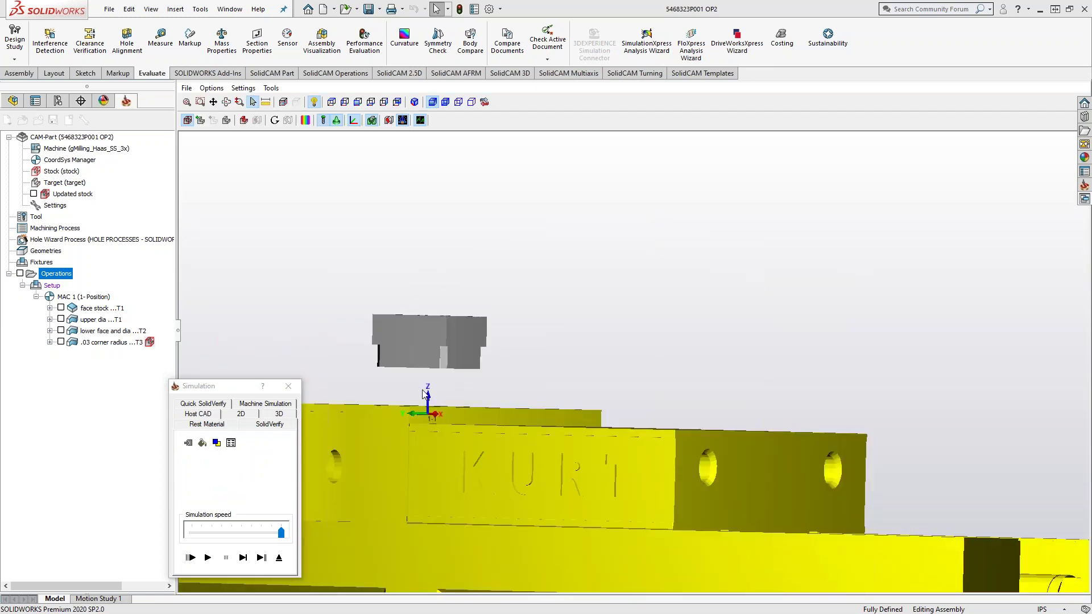
pyautogui.scroll(3, 398, 397)
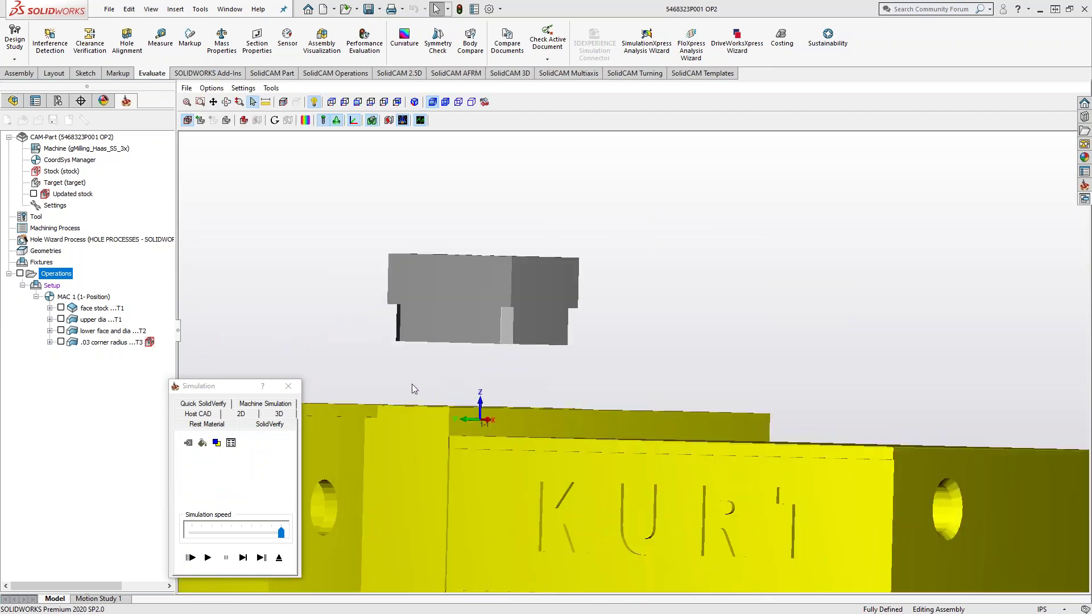
pyautogui.moveTo(397, 363)
pyautogui.mouseDown(button='middle')
pyautogui.moveTo(415, 365)
pyautogui.moveTo(341, 238)
pyautogui.mouseUp(button='middle')
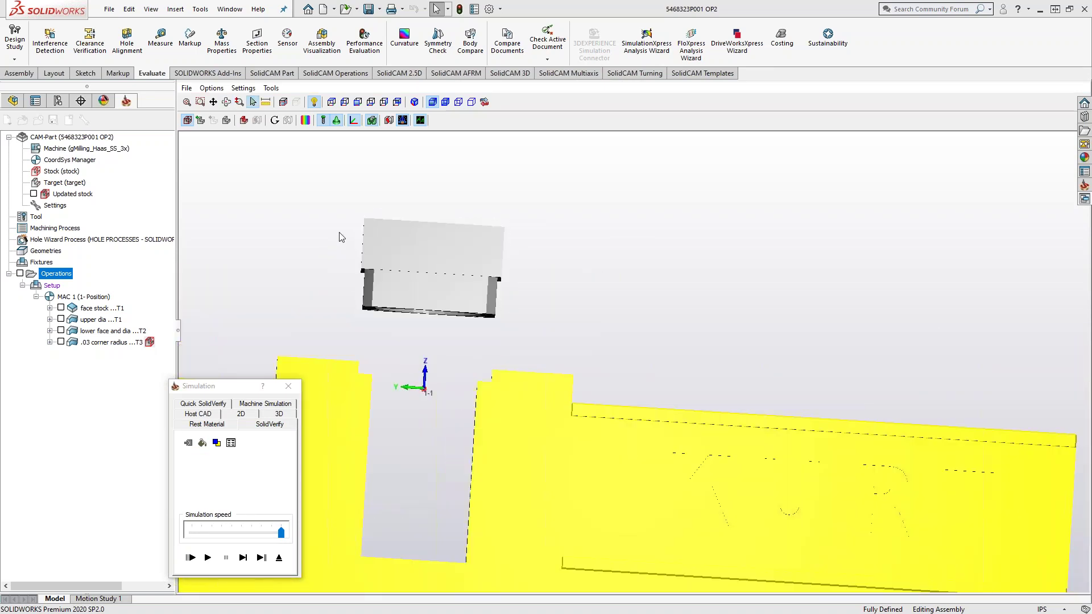
# Step: Show the target model in the simulation and examine its position relative to the stock
pyautogui.click(226, 121)
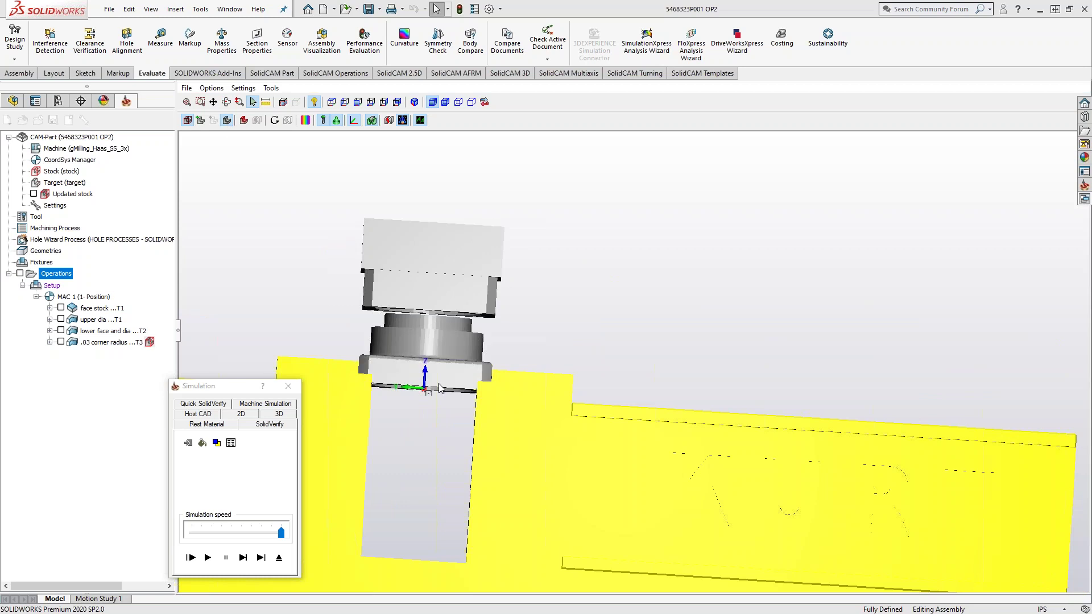
pyautogui.moveTo(433, 398); pyautogui.dragTo(489, 387)
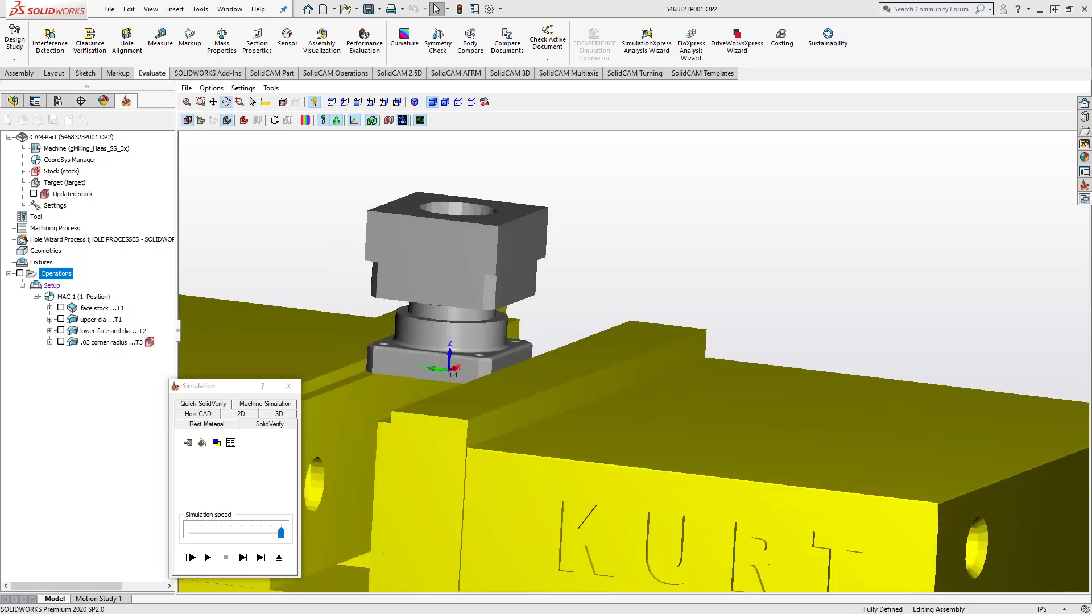
pyautogui.click(254, 102)
pyautogui.moveTo(433, 337); pyautogui.dragTo(336, 346, button='middle')
pyautogui.scroll(2, 518, 302)
# Step: Measure the distance between matching underside faces of the stock and the target model, and exit the simulation
pyautogui.click(265, 103)
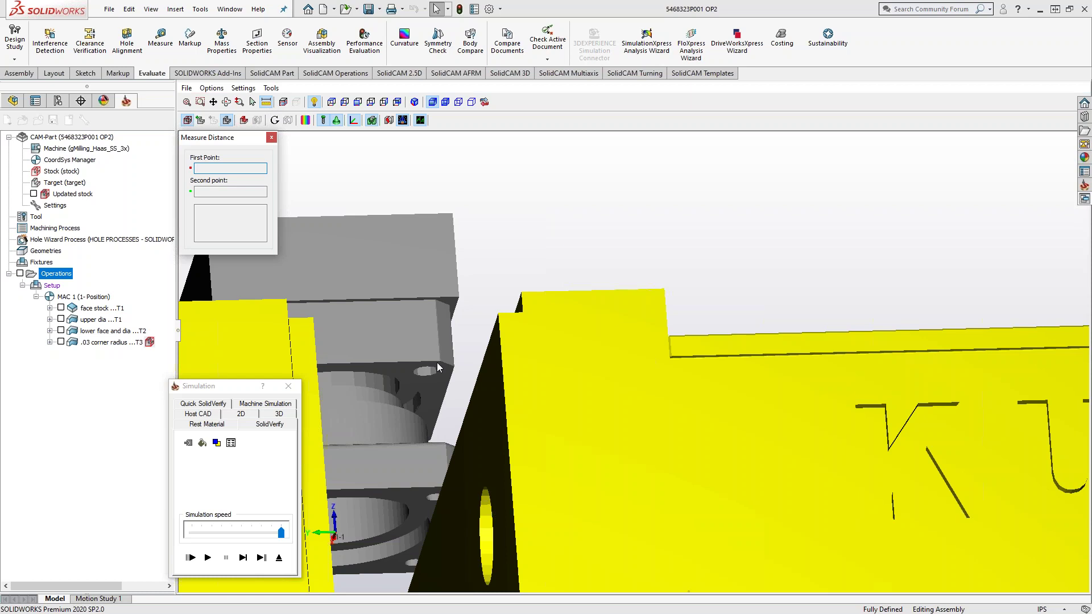
pyautogui.click(440, 389)
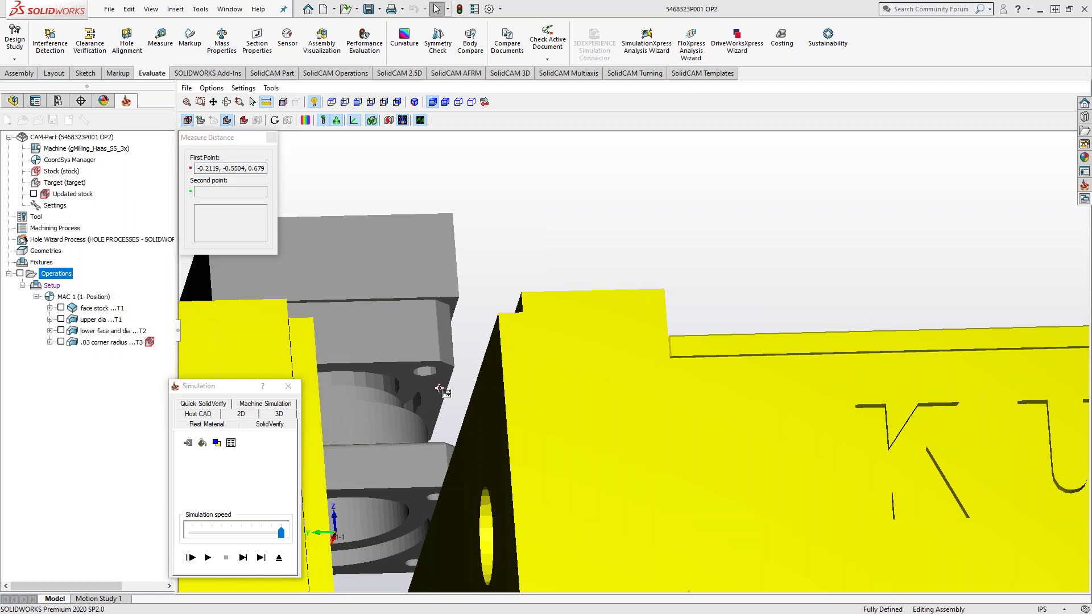
pyautogui.click(418, 497)
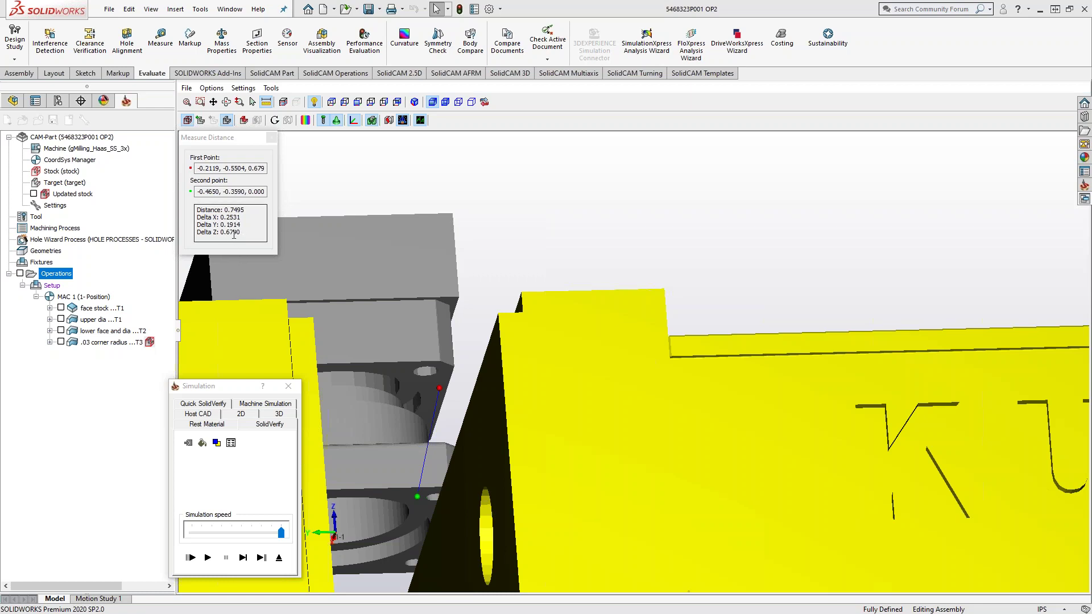
pyautogui.click(279, 558)
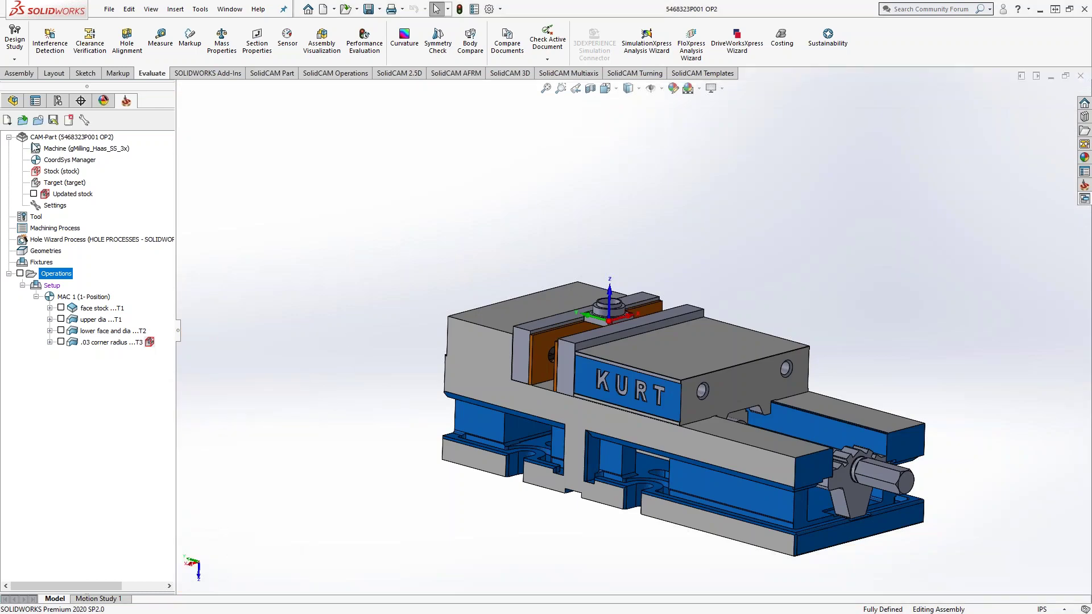
# Step: Open the CAM-Part's Facet Model Editor and load the STL file "STL Stock Op1 Corrected" from the SC Live Stocks folder
pyautogui.rightClick(42, 143)
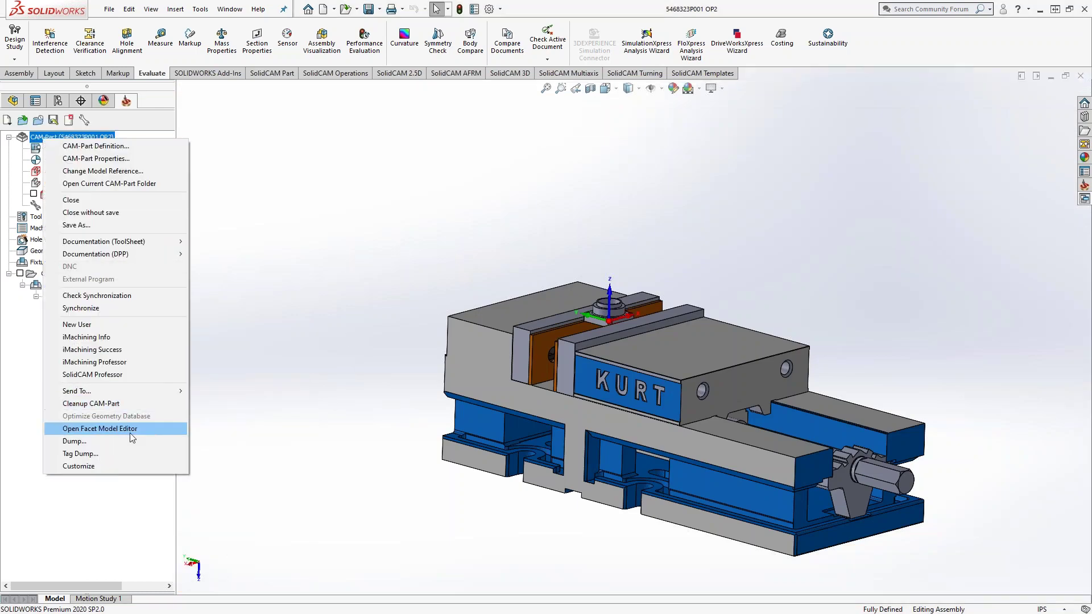
pyautogui.click(99, 428)
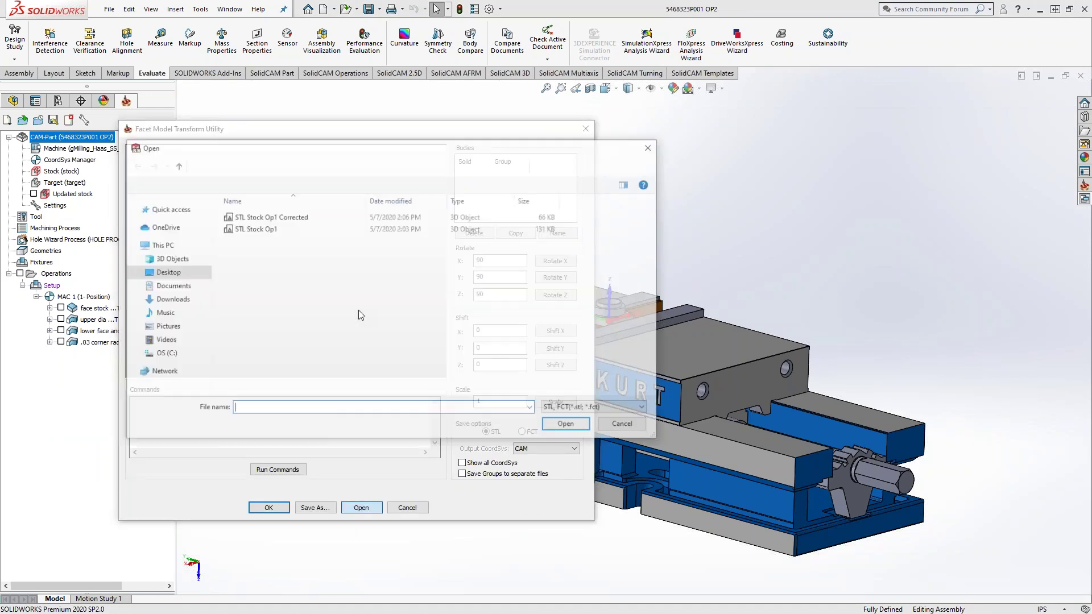
pyautogui.click(303, 217)
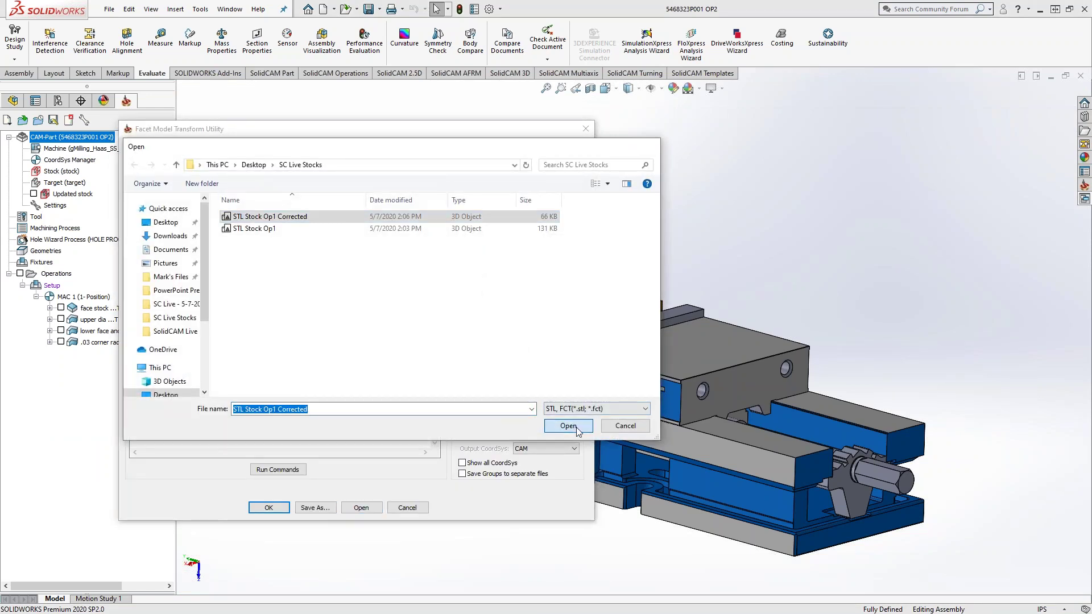
pyautogui.click(568, 426)
# Step: Copy solid 1 in the Facet Model Transform Utility and turn the preview to see its underside
pyautogui.click(463, 174)
pyautogui.click(515, 234)
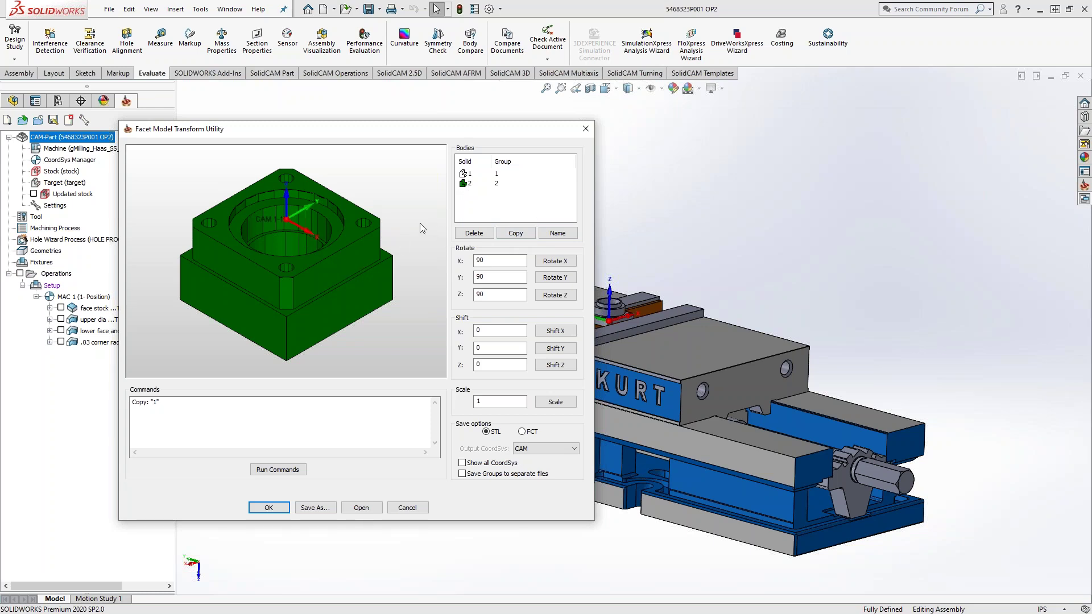
pyautogui.scroll(3, 381, 258)
pyautogui.moveTo(326, 223); pyautogui.dragTo(327, 334, button='middle')
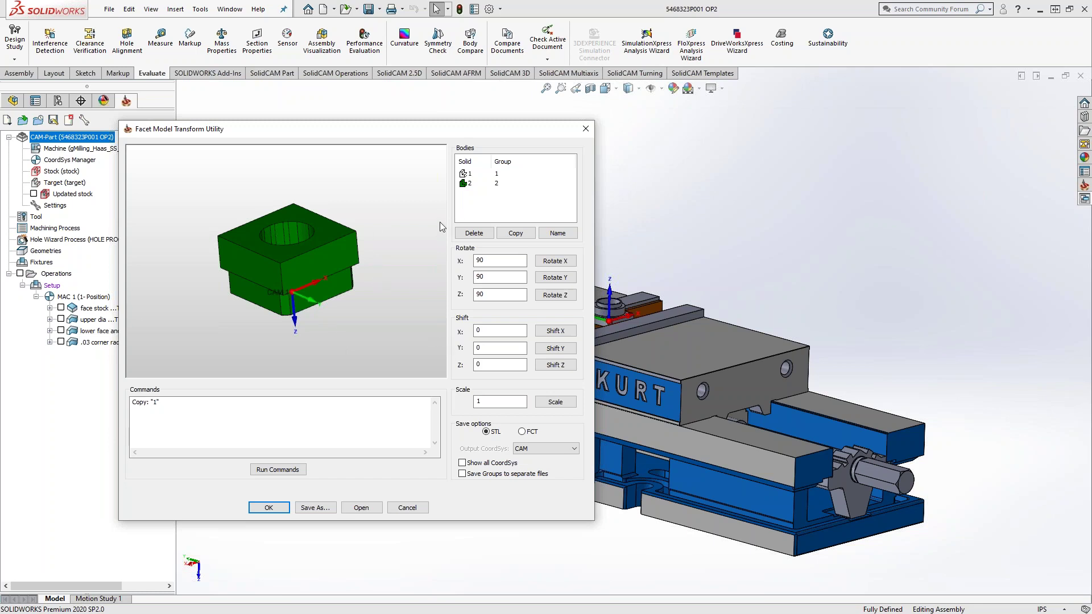
# Step: Set the output coordinate system to MAC 1 (1- Position) and shift solid 2 by 0.679 along Z
pyautogui.click(469, 184)
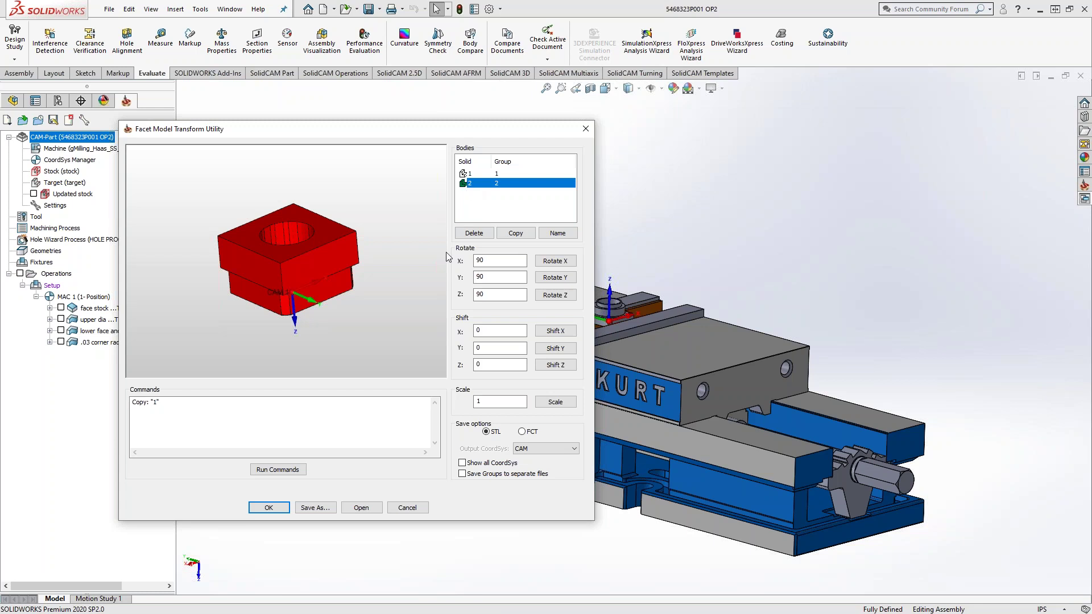
pyautogui.click(404, 308)
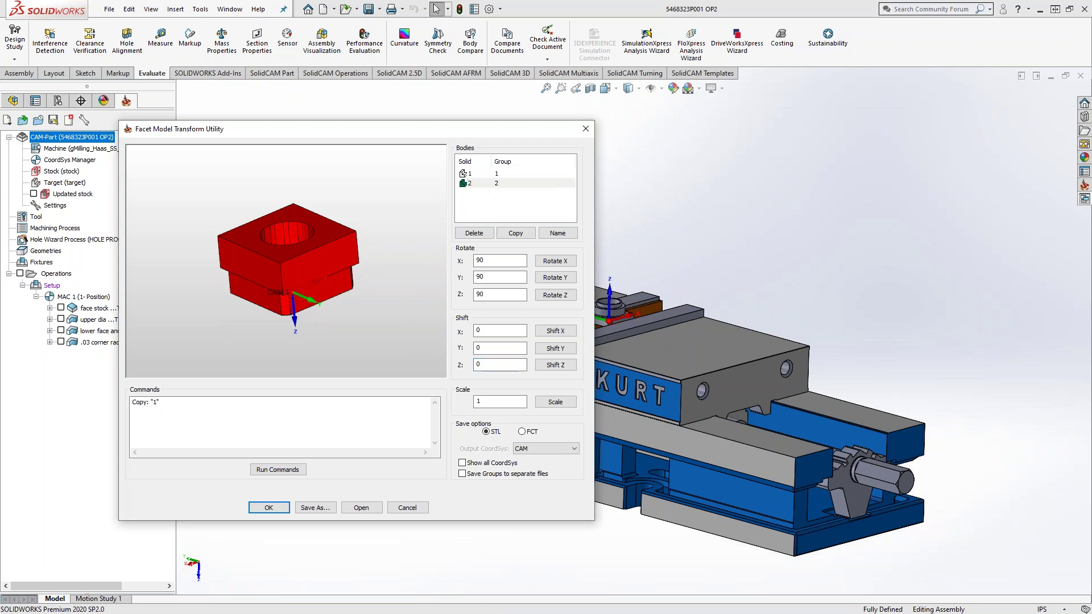
pyautogui.doubleClick(481, 365)
pyautogui.click(551, 447)
pyautogui.click(537, 474)
pyautogui.doubleClick(496, 367)
pyautogui.write('0.679')
pyautogui.click(554, 366)
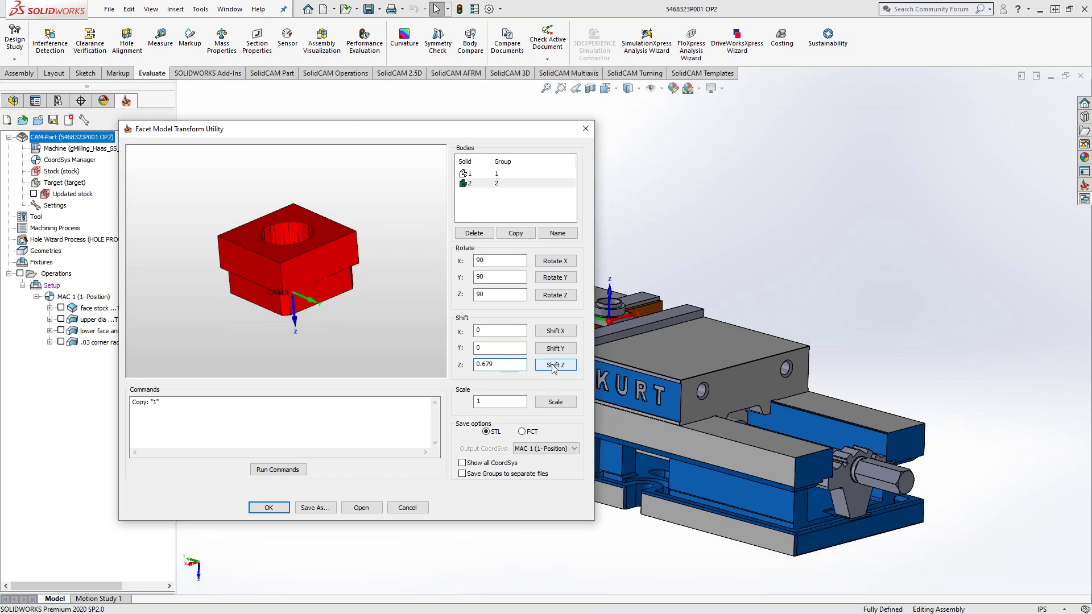
pyautogui.moveTo(310, 317); pyautogui.dragTo(316, 261)
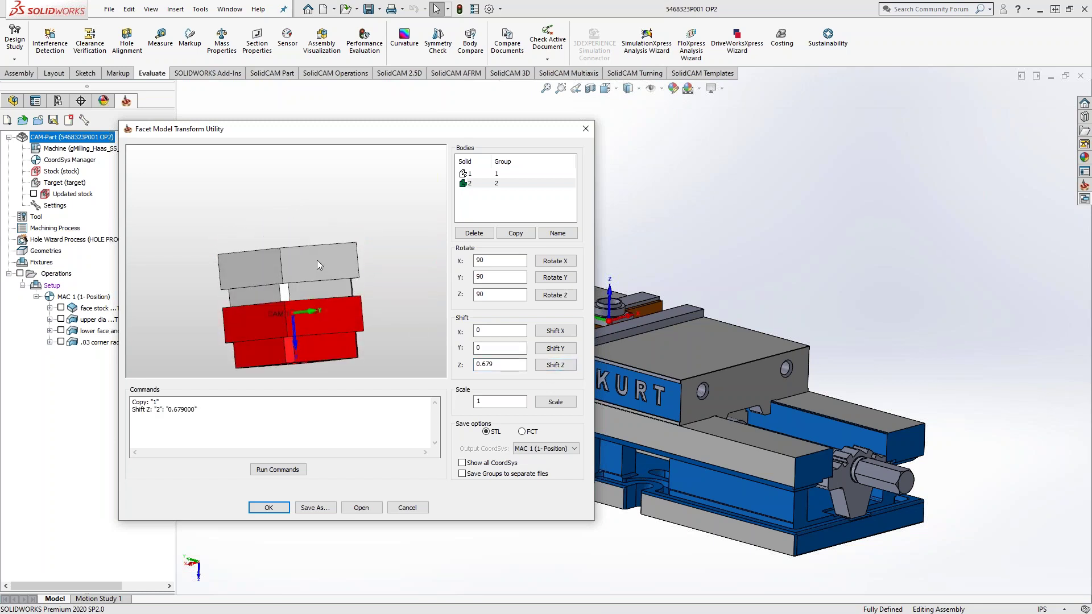
# Step: Delete the original unshifted solid 1, keeping only the shifted copy
pyautogui.click(467, 174)
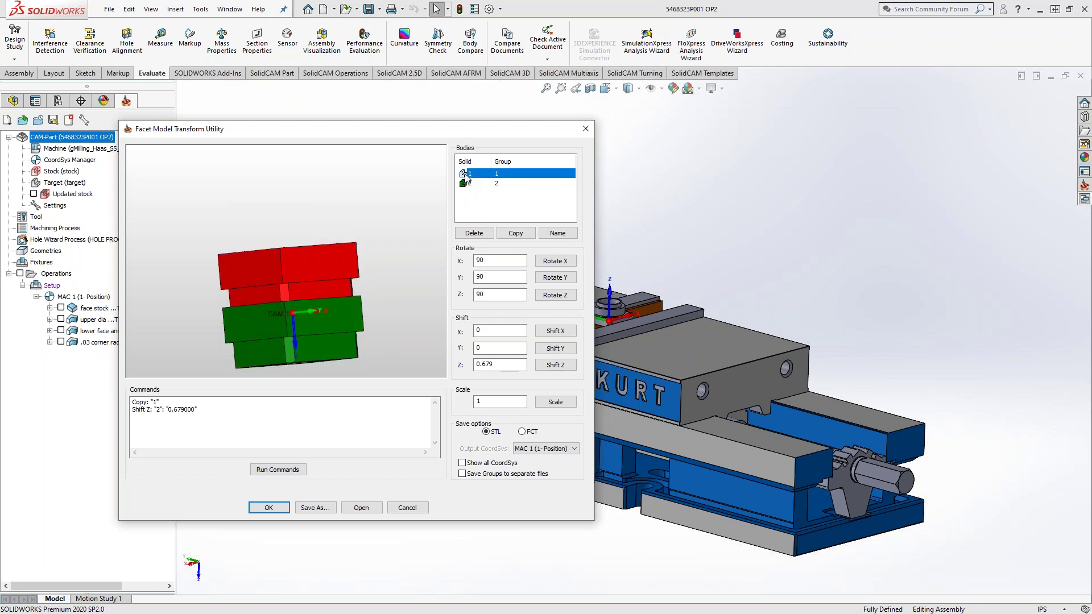
pyautogui.click(474, 234)
pyautogui.moveTo(256, 298)
pyautogui.mouseDown()
pyautogui.moveTo(324, 322)
pyautogui.moveTo(273, 291)
pyautogui.moveTo(258, 312)
pyautogui.mouseUp()
# Step: Save the shifted facet model as "STL Stock Op2 Corrected" in the SC Live Stocks folder and close the utility
pyautogui.click(315, 508)
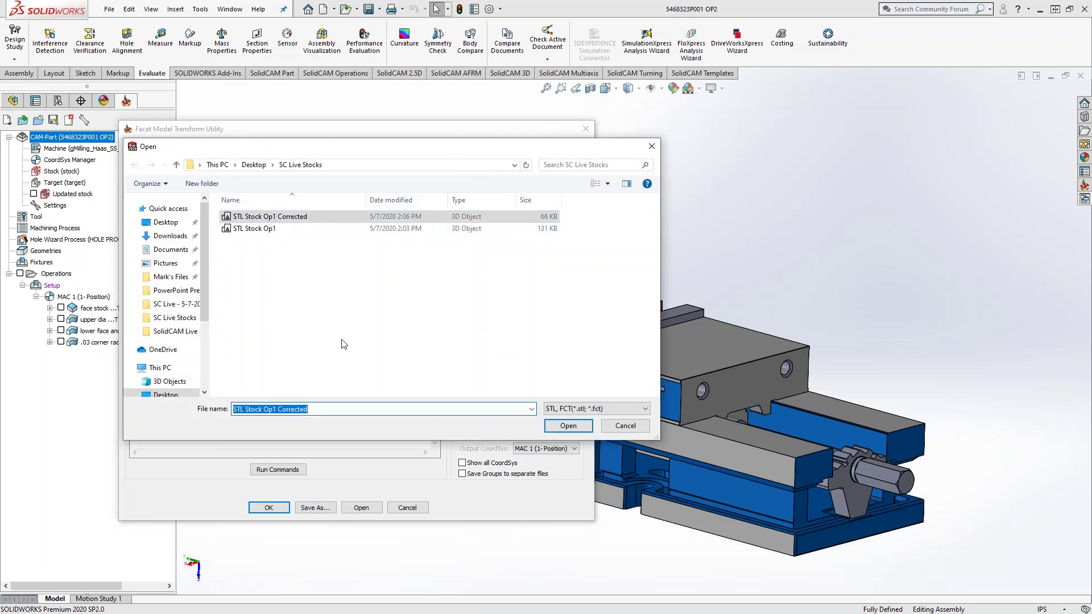
pyautogui.press('Left')
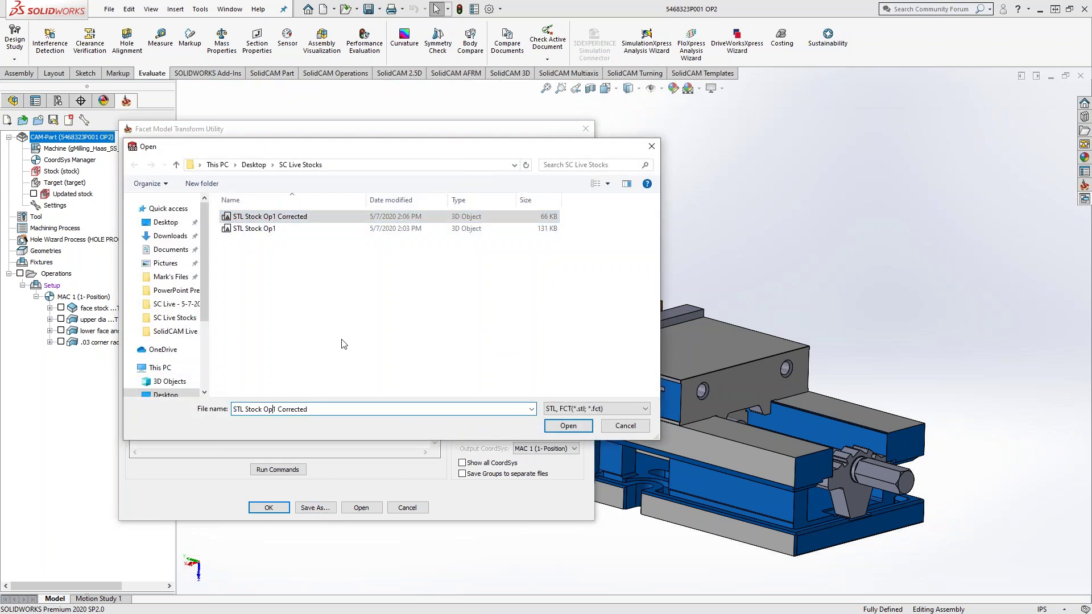
pyautogui.press('BackSpace')
pyautogui.write('2')
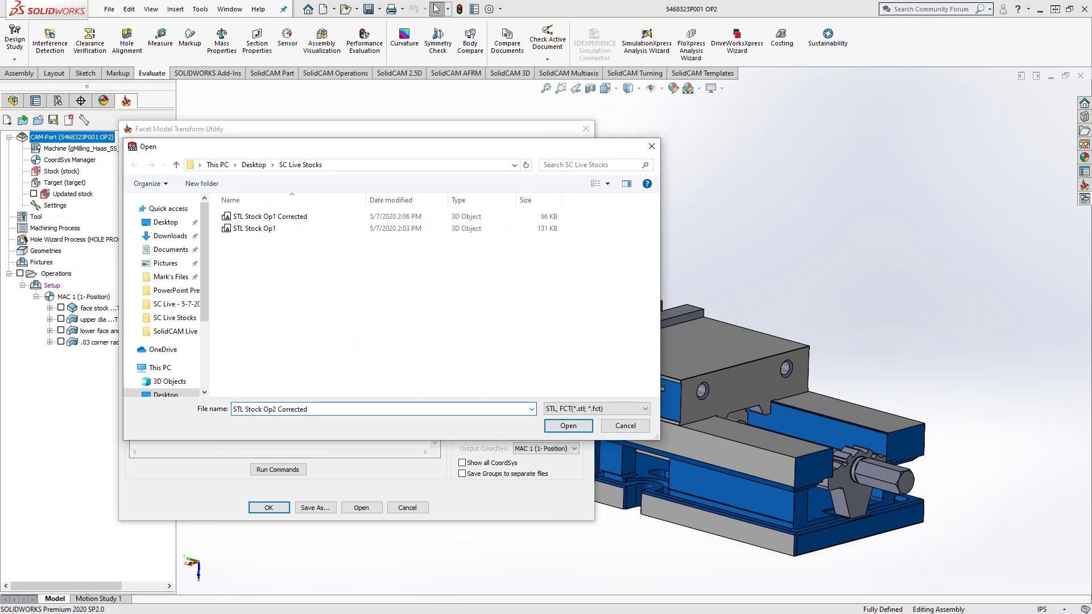
pyautogui.click(569, 426)
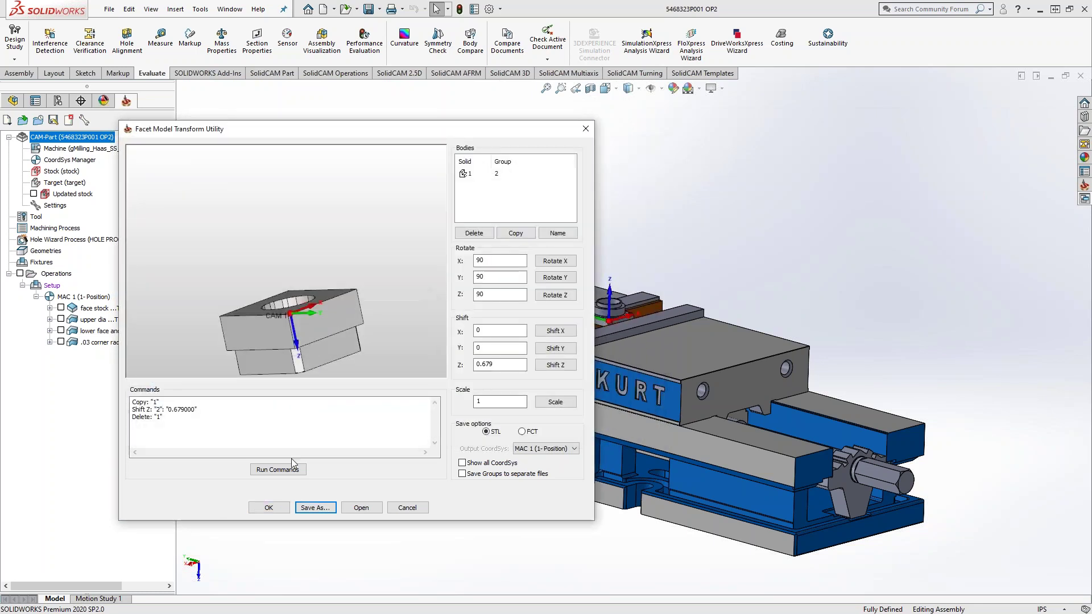
pyautogui.click(269, 508)
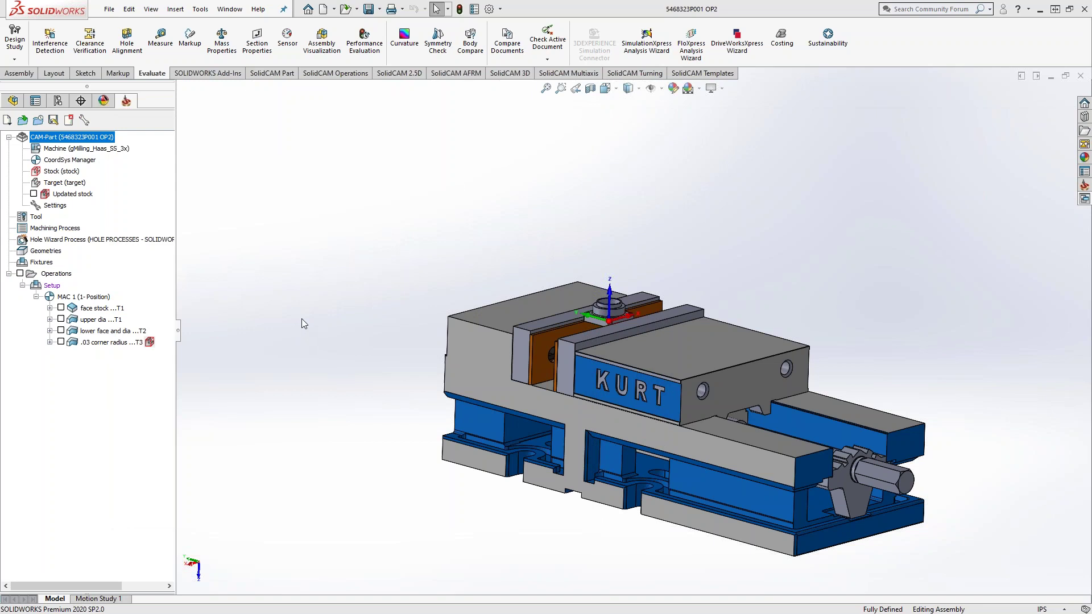
# Step: Redefine the CAM-Part's stock with the STL file "STL Stock Op2 Corrected"
pyautogui.click(62, 171)
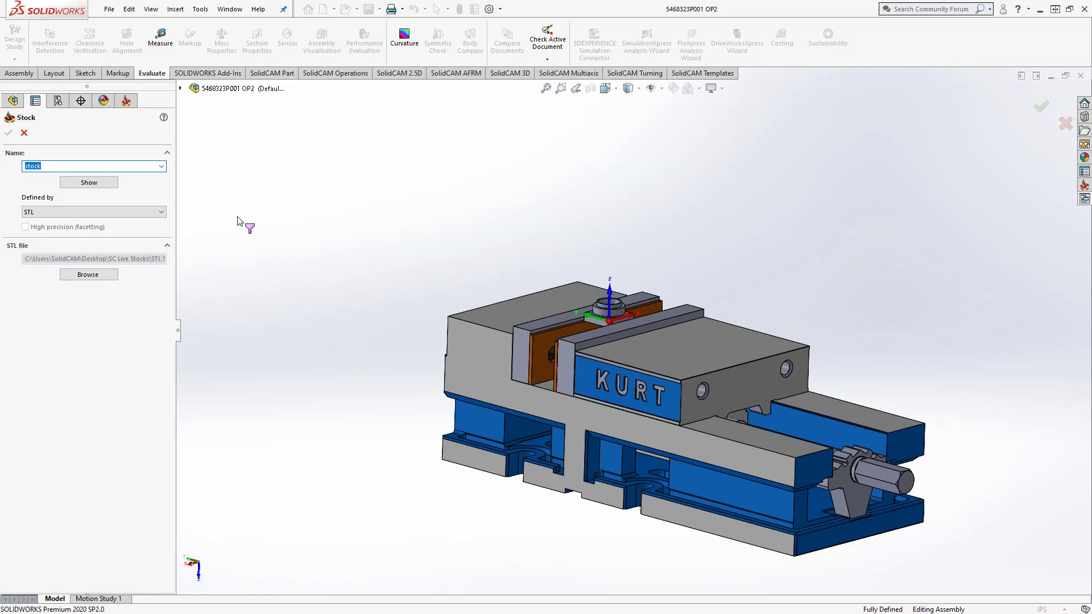
pyautogui.click(91, 276)
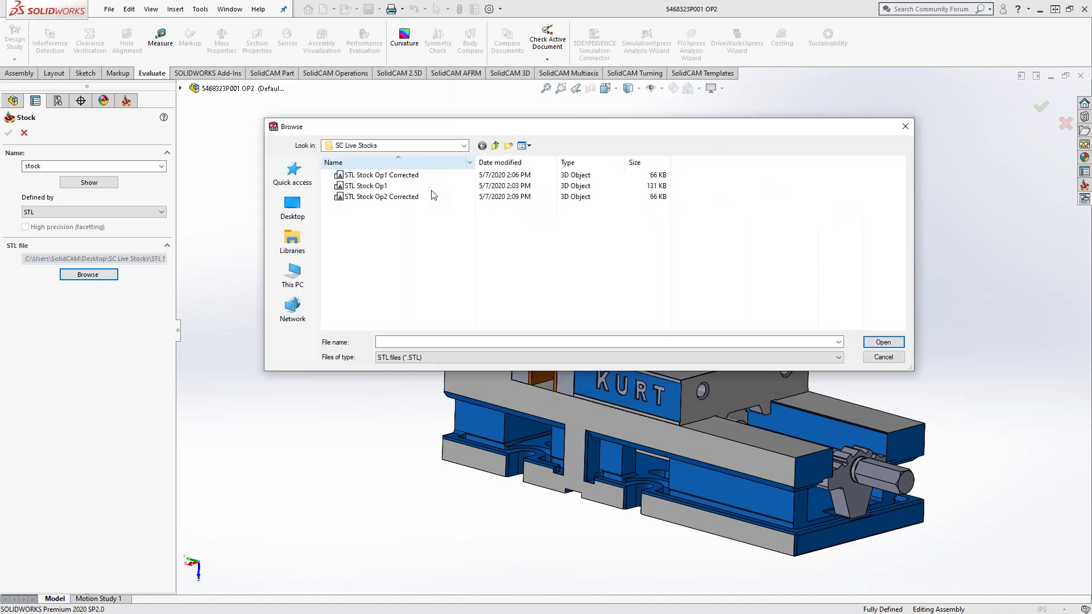
pyautogui.click(398, 198)
pyautogui.click(881, 343)
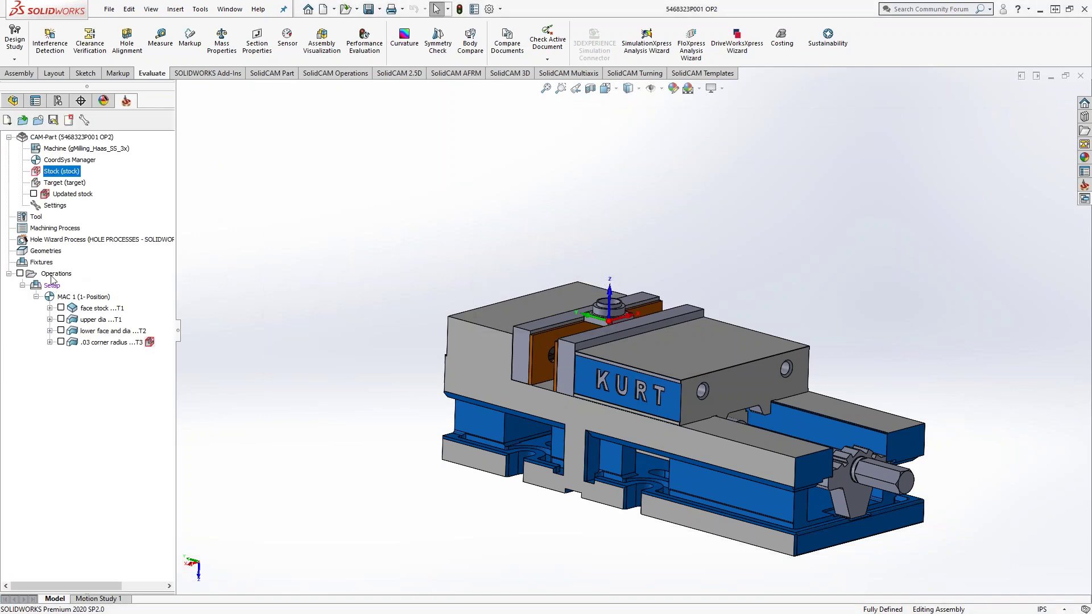
# Step: Simulate all operations in SolidVerify again and examine how the redefined stock sits in the vise
pyautogui.rightClick(50, 275)
pyautogui.click(91, 443)
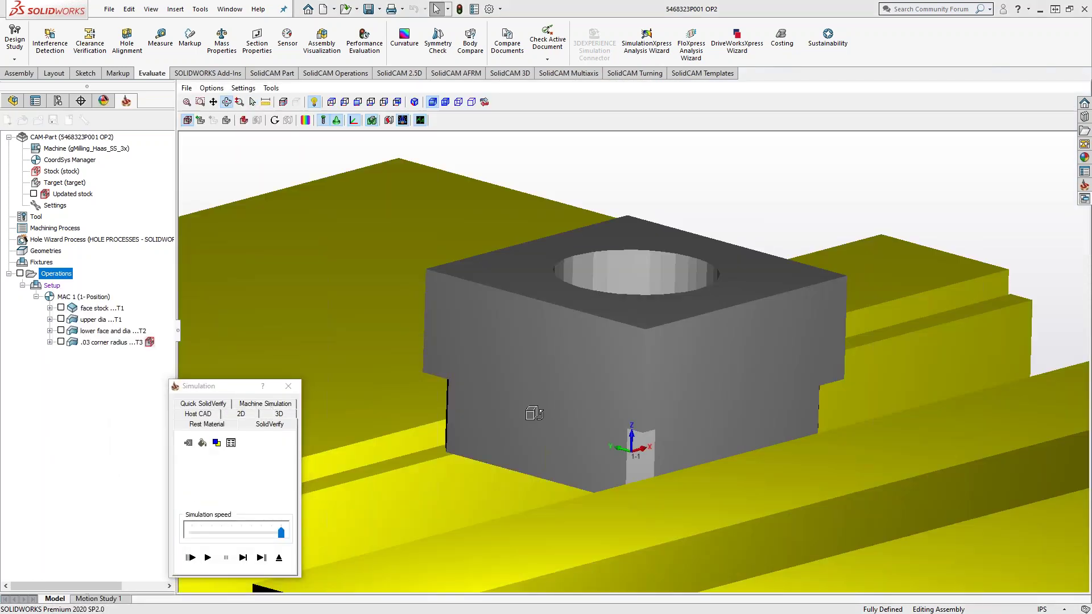
pyautogui.moveTo(540, 410); pyautogui.dragTo(512, 446)
pyautogui.press('Escape')
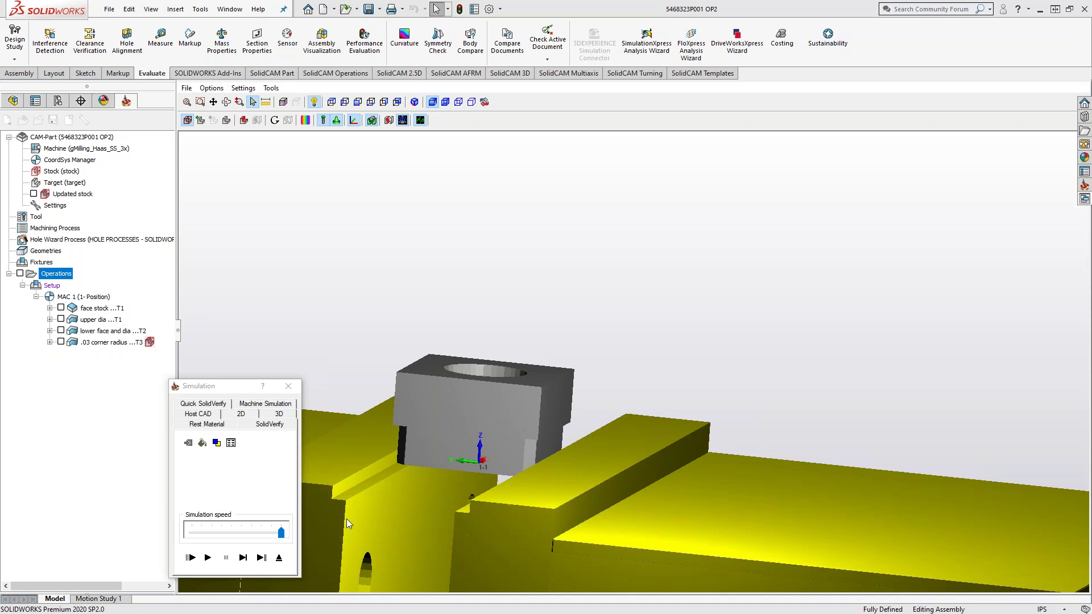
# Step: Restart the SolidVerify simulation of all operations and examine from several sides how the corrected stock sits between the vise jaws
pyautogui.click(280, 558)
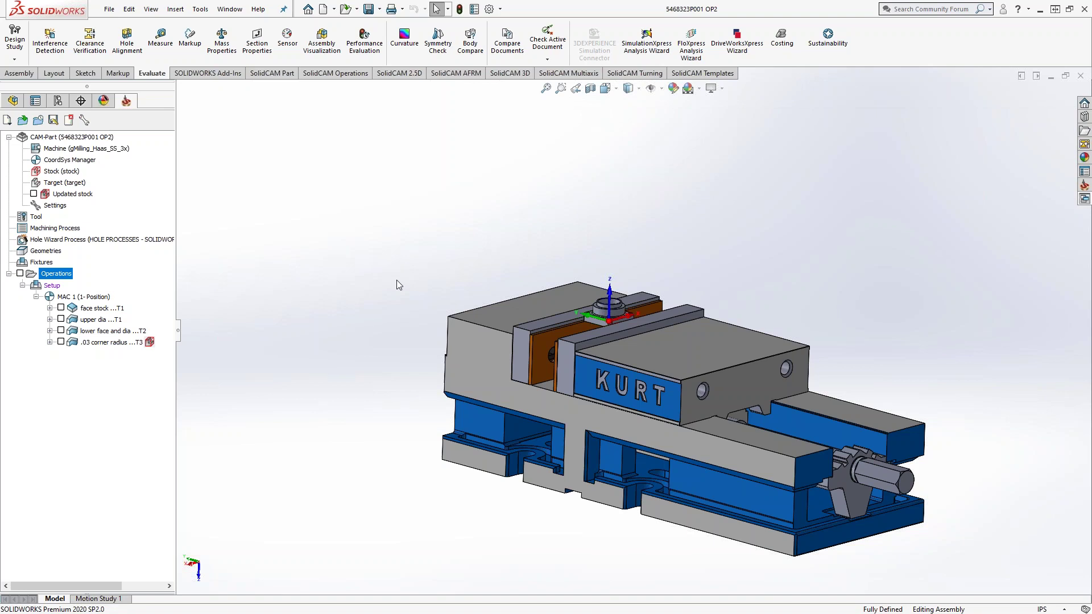
pyautogui.rightClick(65, 274)
pyautogui.click(148, 445)
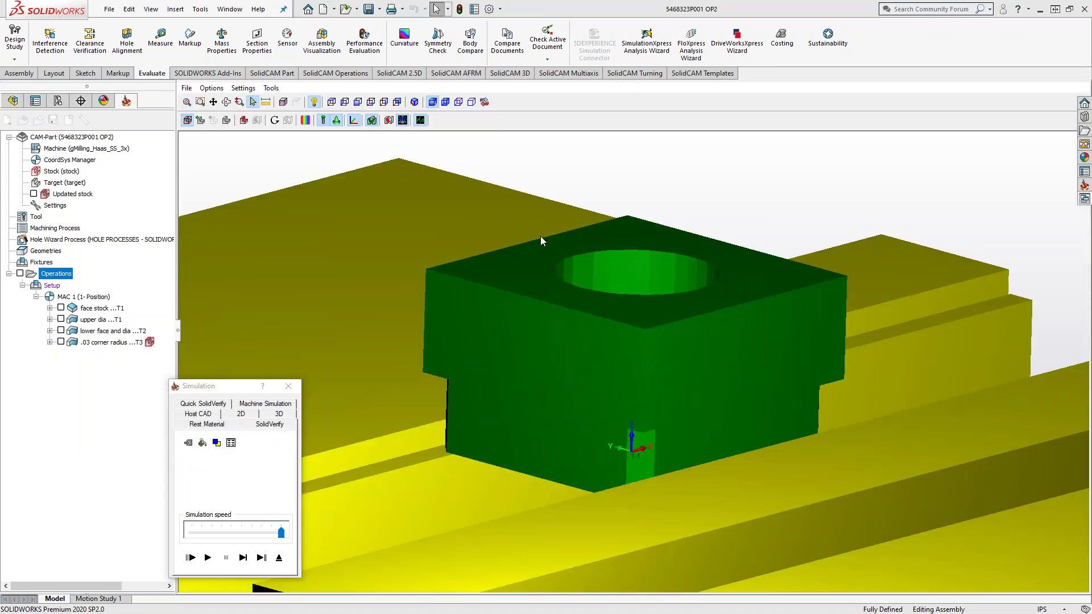
pyautogui.moveTo(540, 237); pyautogui.dragTo(522, 327, button='middle')
pyautogui.scroll(5, 572, 323)
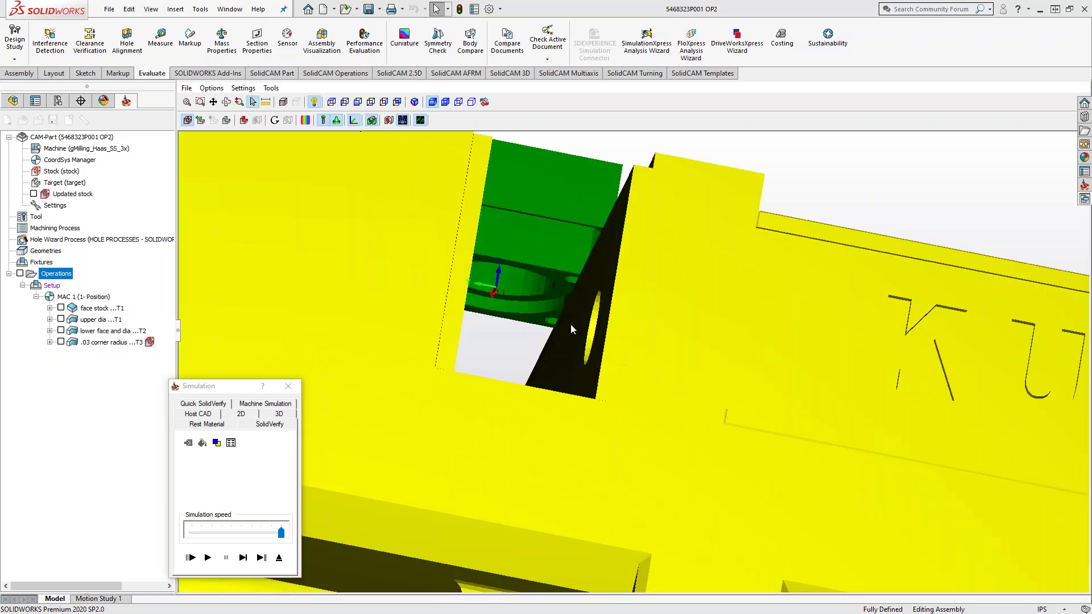
pyautogui.moveTo(373, 127); pyautogui.dragTo(546, 276, button='middle')
pyautogui.scroll(-5, 574, 273)
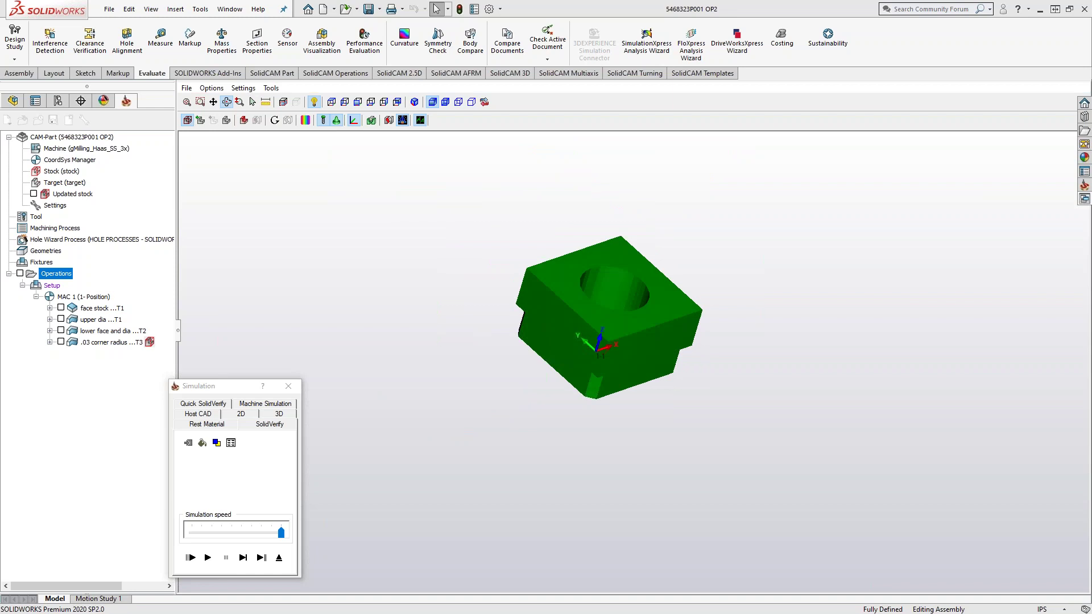
# Step: Show the vise fixture in the simulation, run all operations through in SolidVerify, and exit the simulation
pyautogui.click(371, 120)
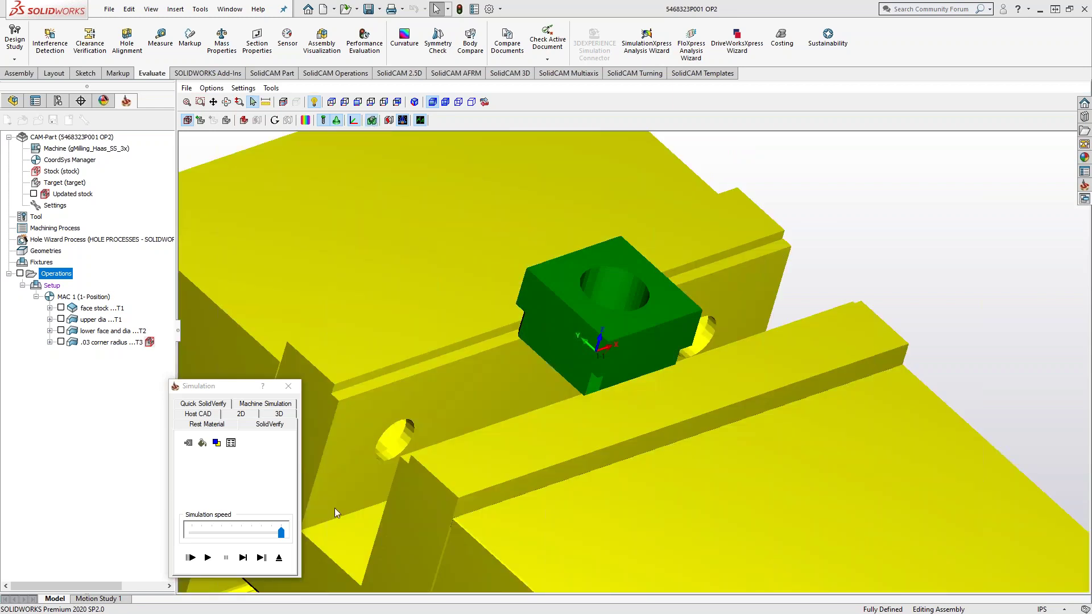
pyautogui.click(207, 559)
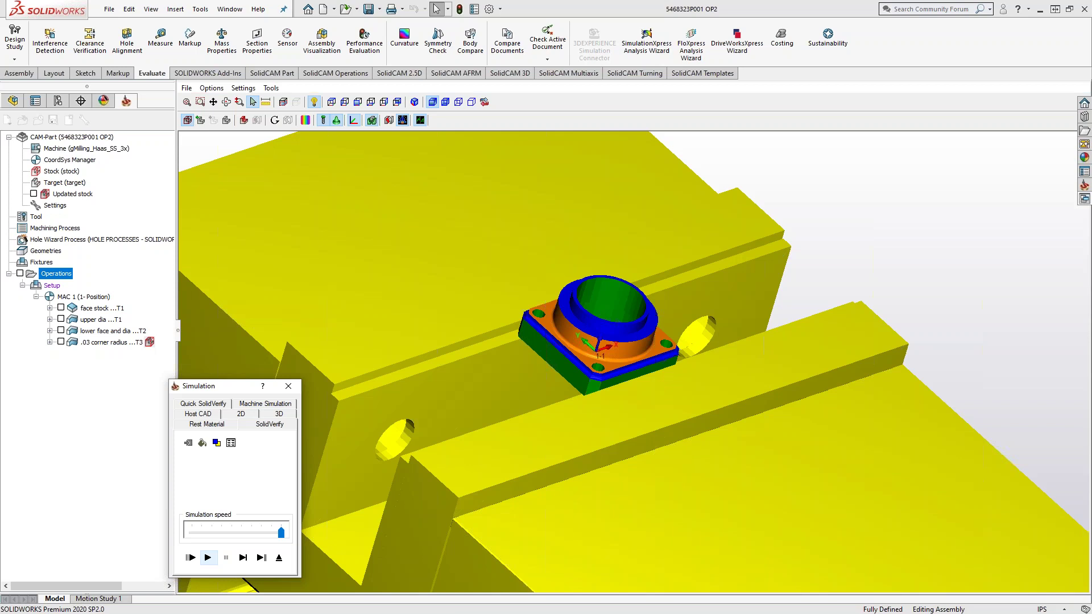
pyautogui.click(279, 558)
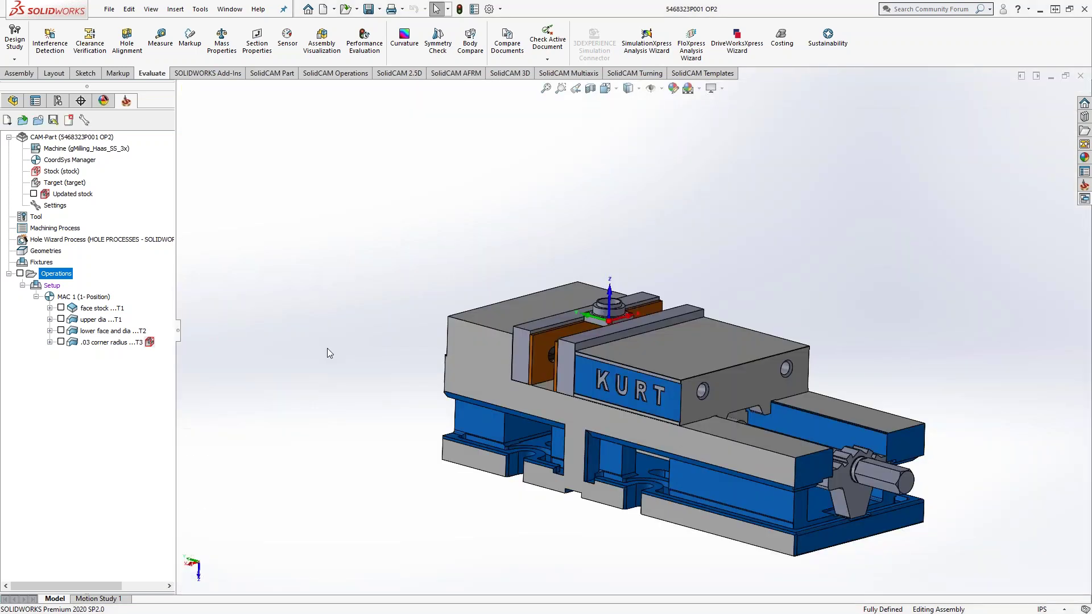
# Step: Examine the design model clamped between the vise jaws from above and below in the assembly
pyautogui.moveTo(353, 371); pyautogui.dragTo(386, 349, button='middle')
pyautogui.scroll(-5, 594, 322)
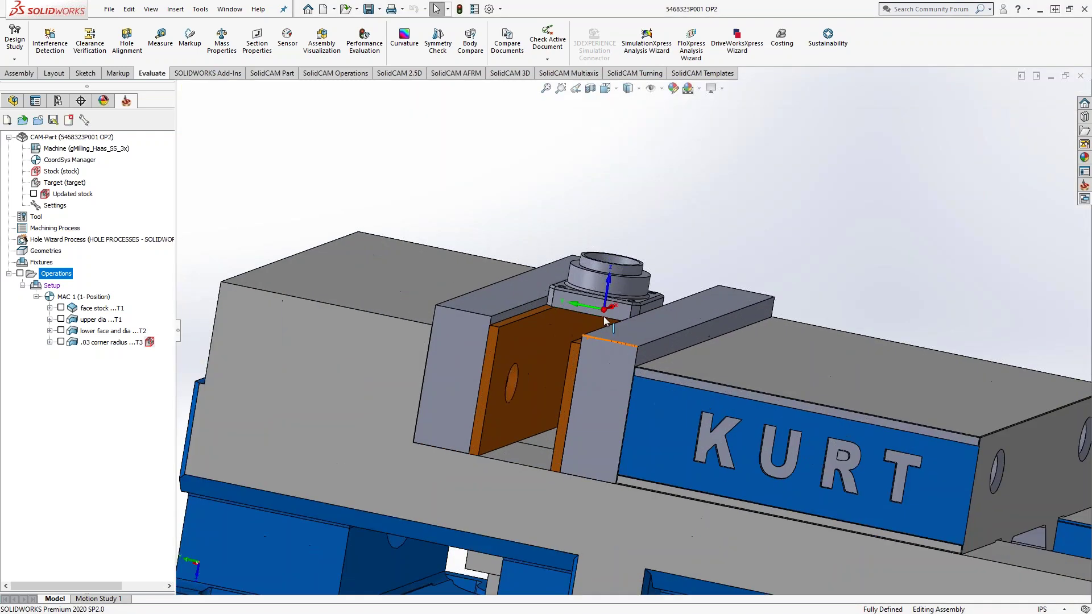
pyautogui.moveTo(594, 322); pyautogui.dragTo(637, 267, button='middle')
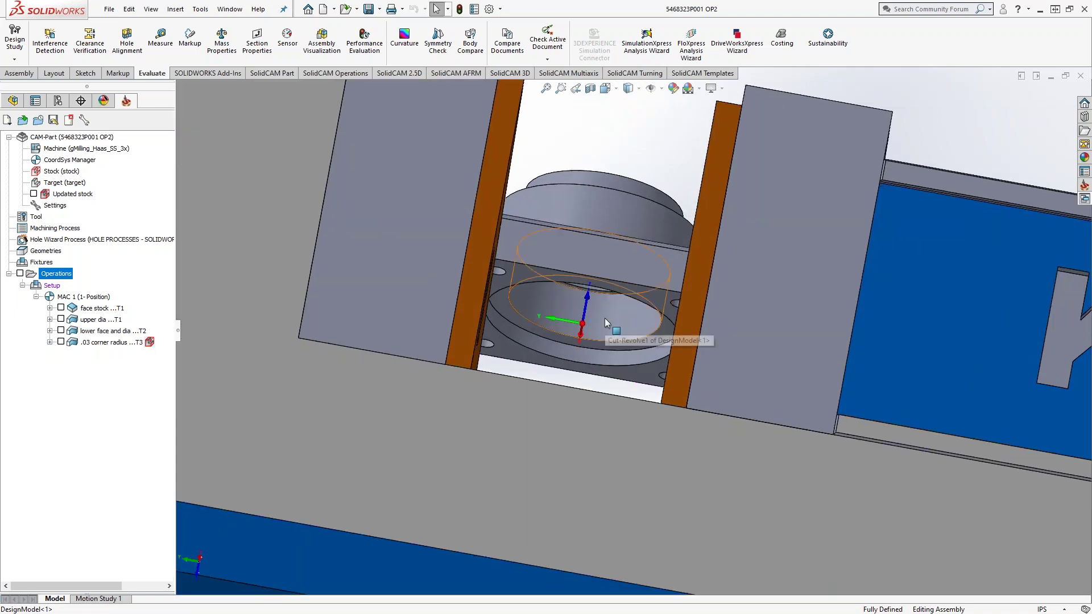
pyautogui.moveTo(552, 290); pyautogui.dragTo(510, 396, button='middle')
pyautogui.scroll(4, 612, 338)
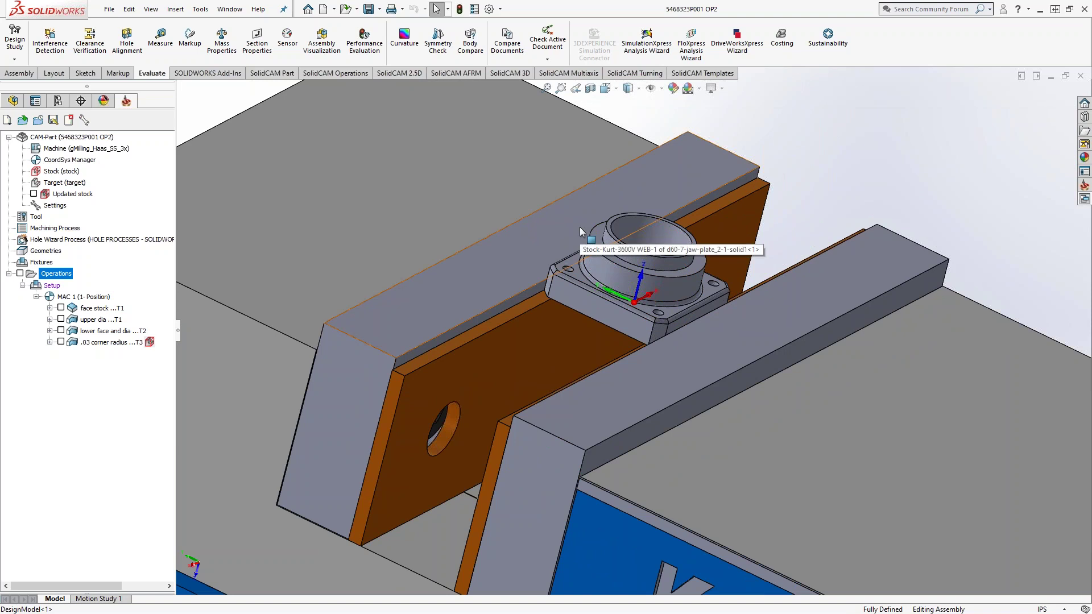
pyautogui.scroll(-3, 631, 273)
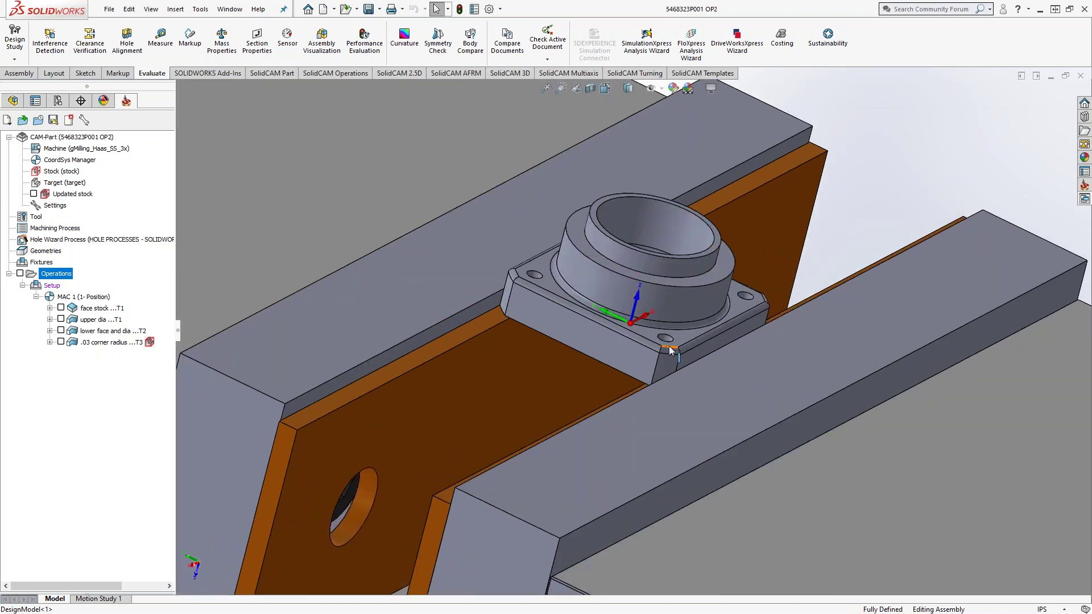
pyautogui.moveTo(651, 360); pyautogui.dragTo(651, 334, button='middle')
pyautogui.scroll(-3, 694, 317)
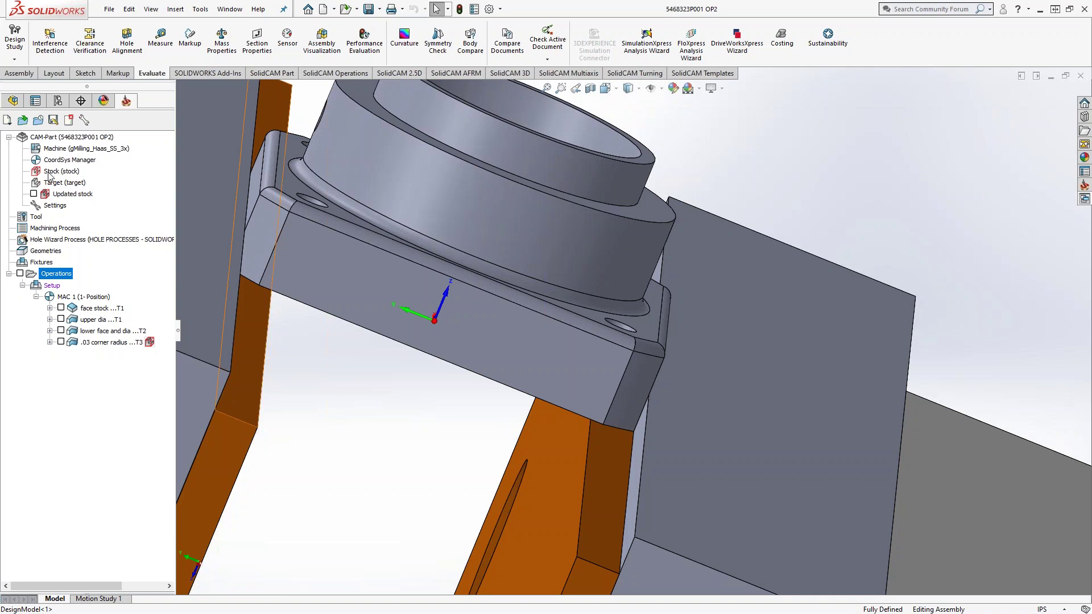
pyautogui.moveTo(296, 319); pyautogui.dragTo(347, 329, button='middle')
pyautogui.scroll(2, 347, 329)
pyautogui.scroll(-5, 347, 327)
# Step: Show and hide the tool paths of the upper dia, lower face and dia, and .03 corner radius operations in turn
pyautogui.click(61, 319)
pyautogui.click(60, 319)
pyautogui.click(60, 331)
pyautogui.click(61, 331)
pyautogui.click(61, 342)
pyautogui.click(61, 342)
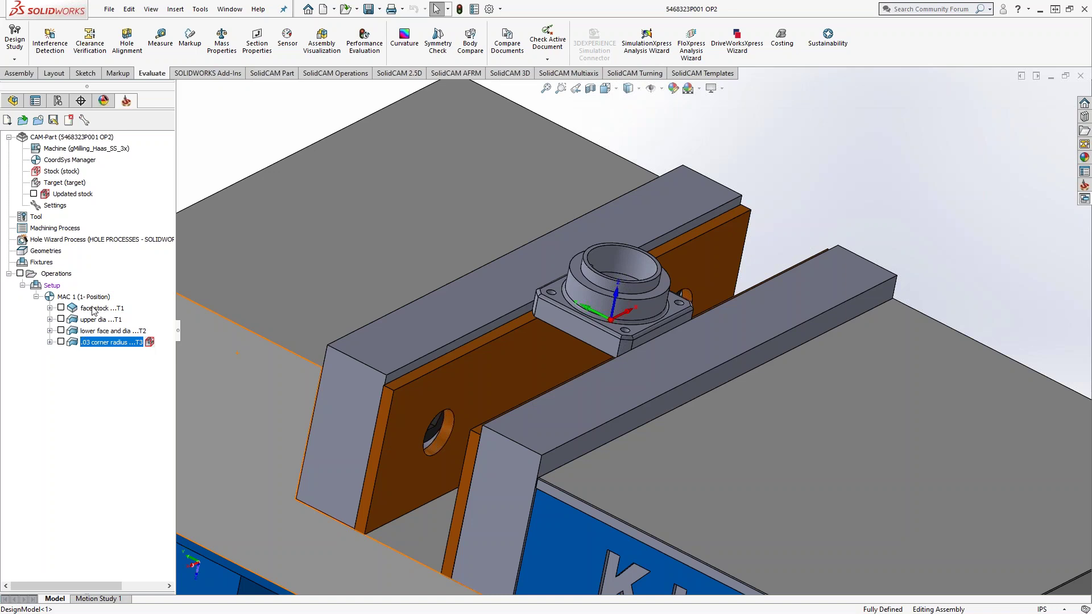
# Step: Base the face stock operation's geometry on the updated stock, accept the upper level above the CoordSys level, and exit the operation
pyautogui.click(92, 308)
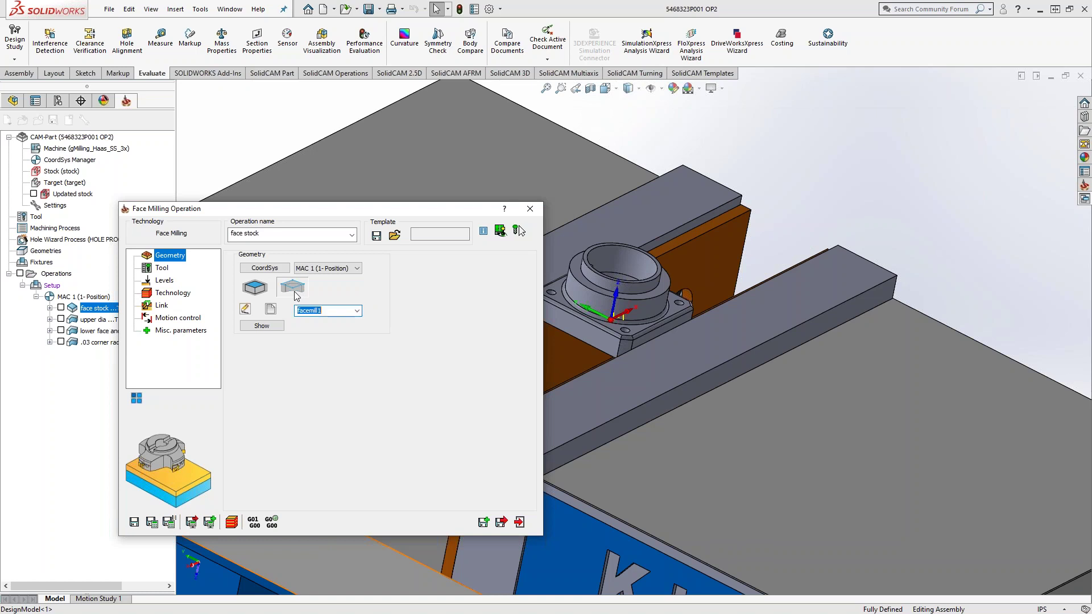
pyautogui.click(254, 288)
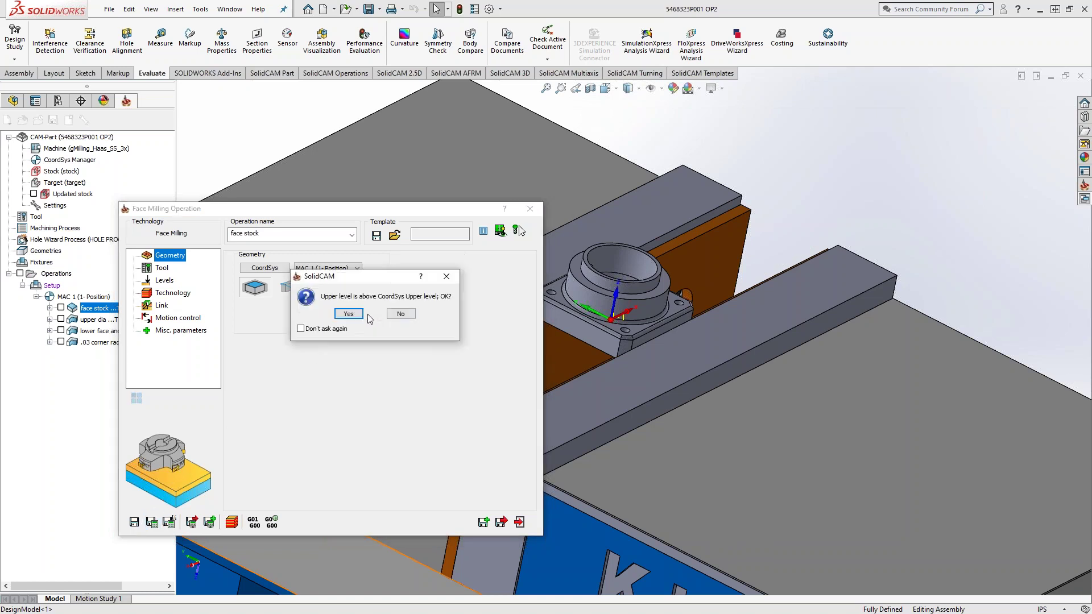
pyautogui.click(353, 312)
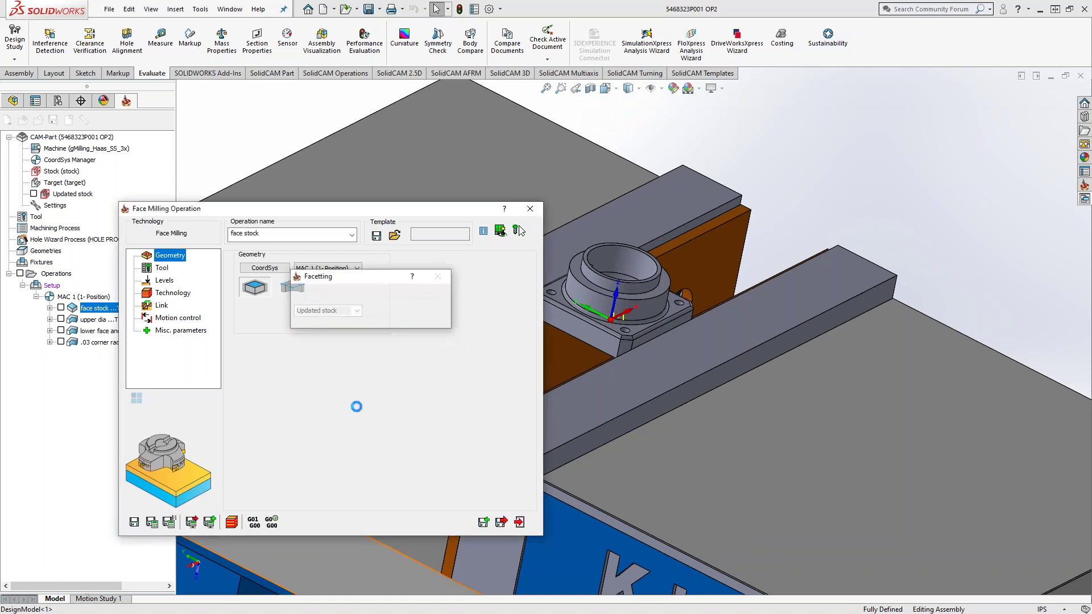
pyautogui.click(521, 519)
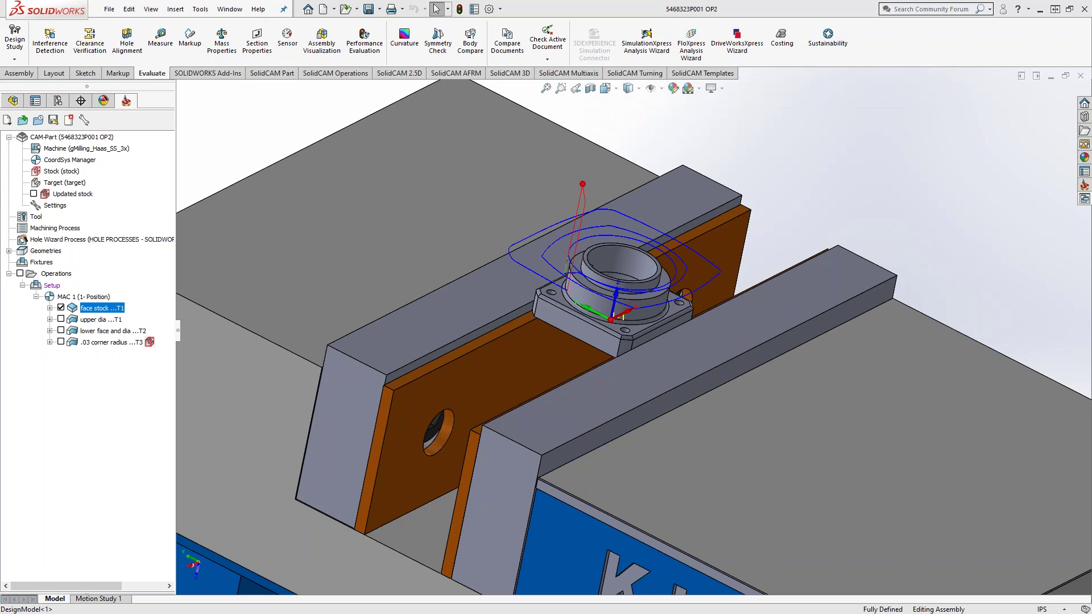
# Step: Simulate the operations in SolidCAM Simulator (Beta), inspect the stock loaded for face stock, and close the simulator
pyautogui.rightClick(59, 275)
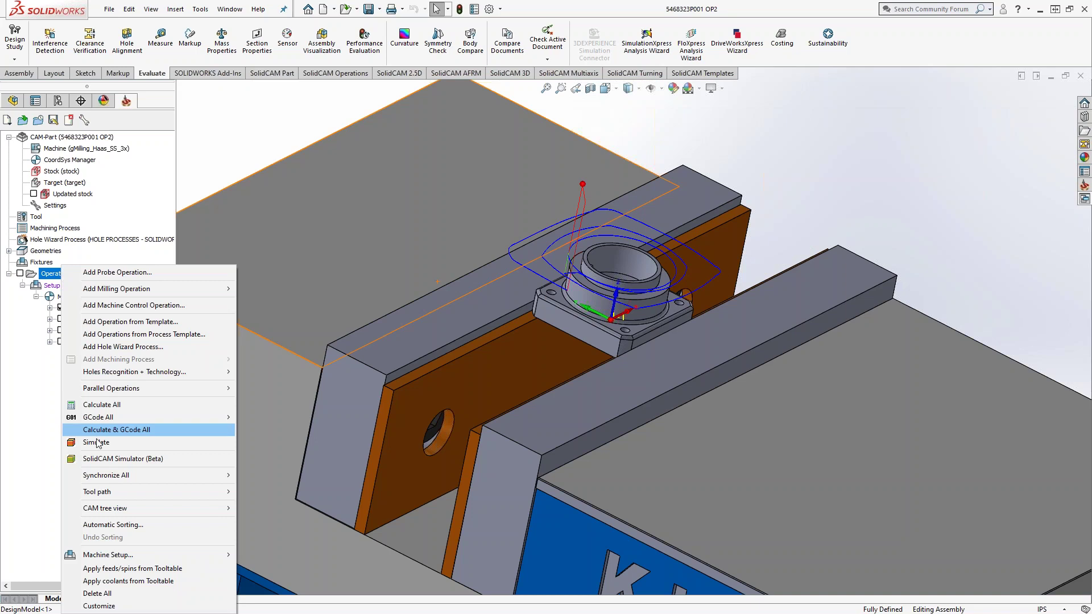
pyautogui.click(106, 460)
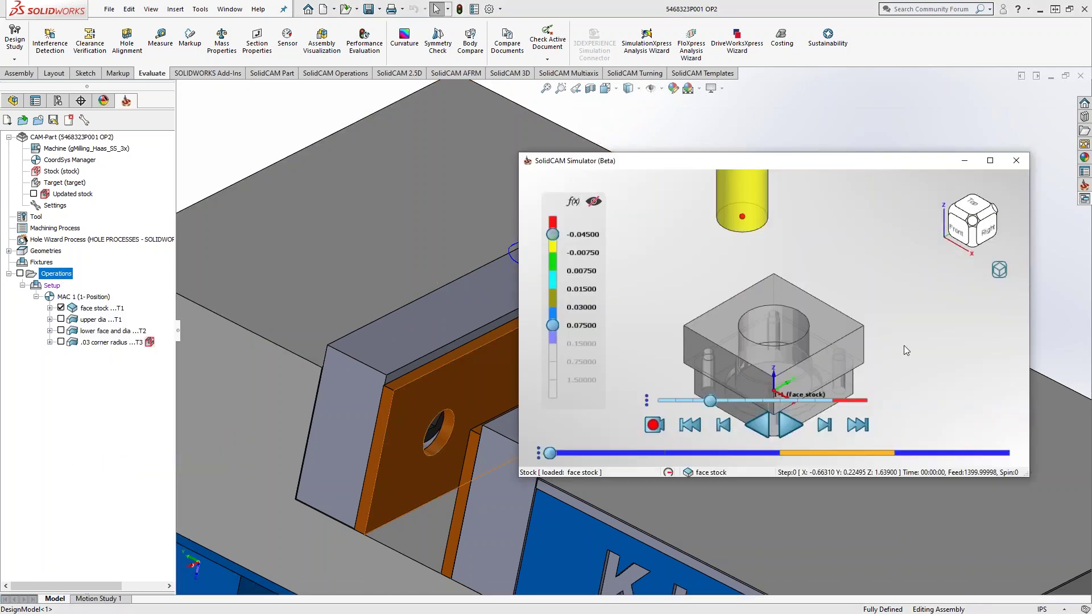
pyautogui.scroll(1, 768, 376)
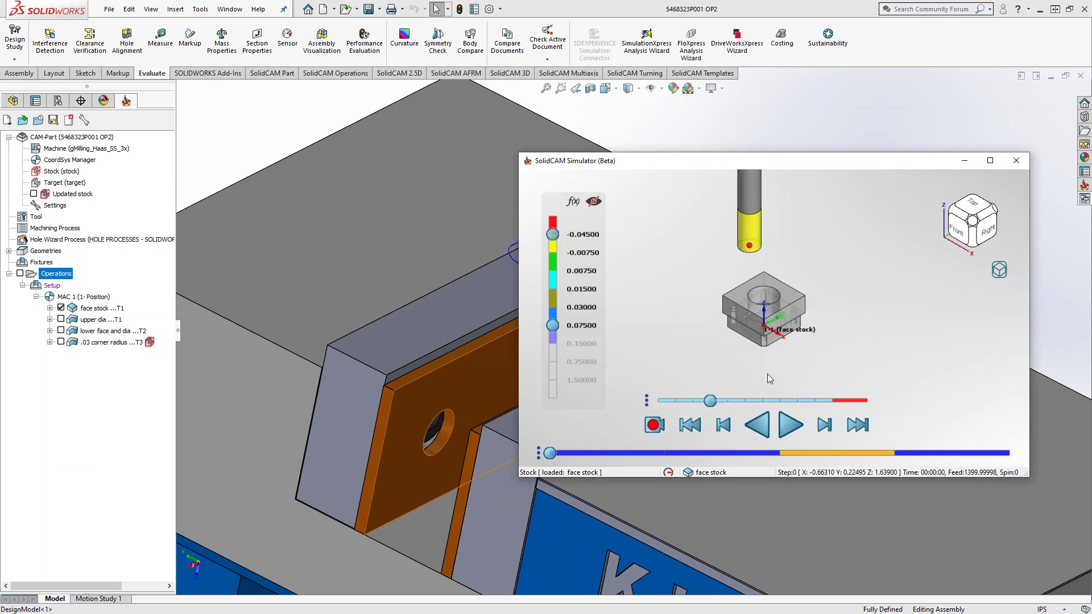
pyautogui.scroll(1, 758, 353)
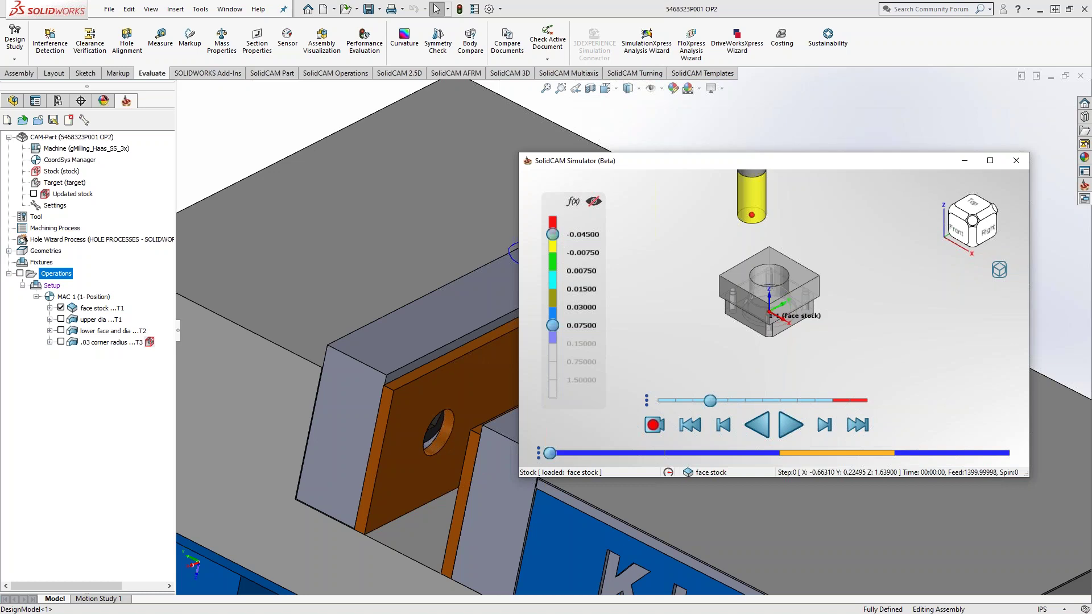
pyautogui.click(1024, 162)
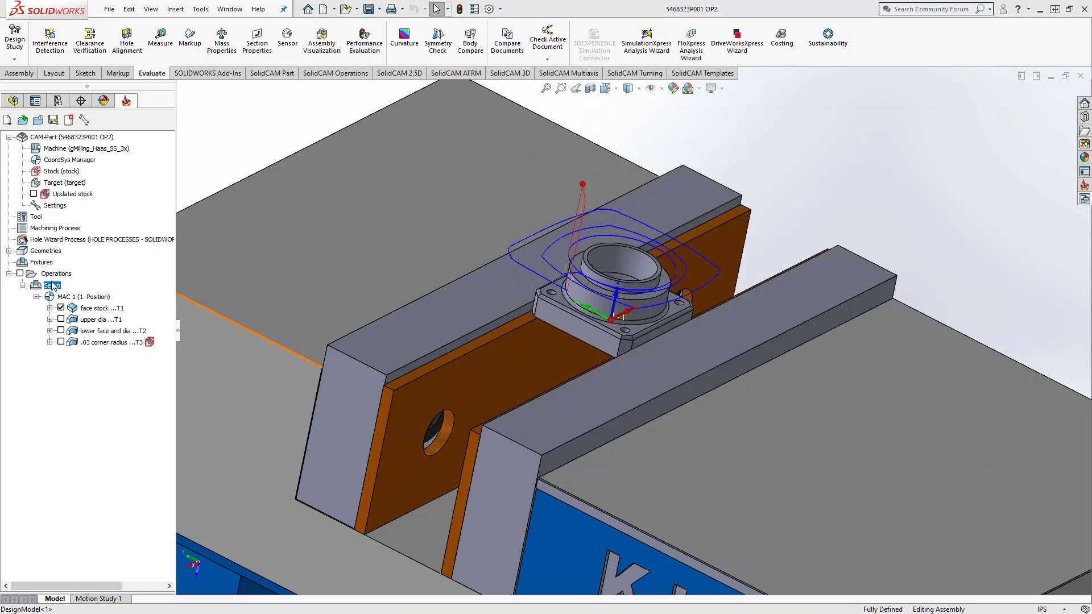
# Step: Review the Setup's clamping fixture and machine preview, cancel the machine setup, and look closely at the face stock tool path
pyautogui.doubleClick(52, 286)
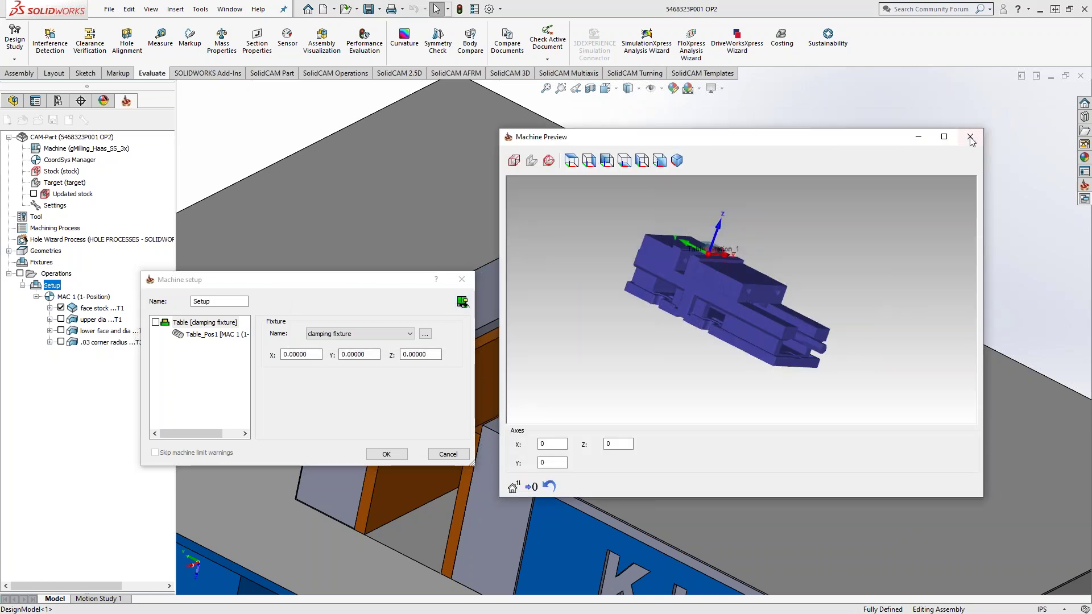
pyautogui.click(974, 136)
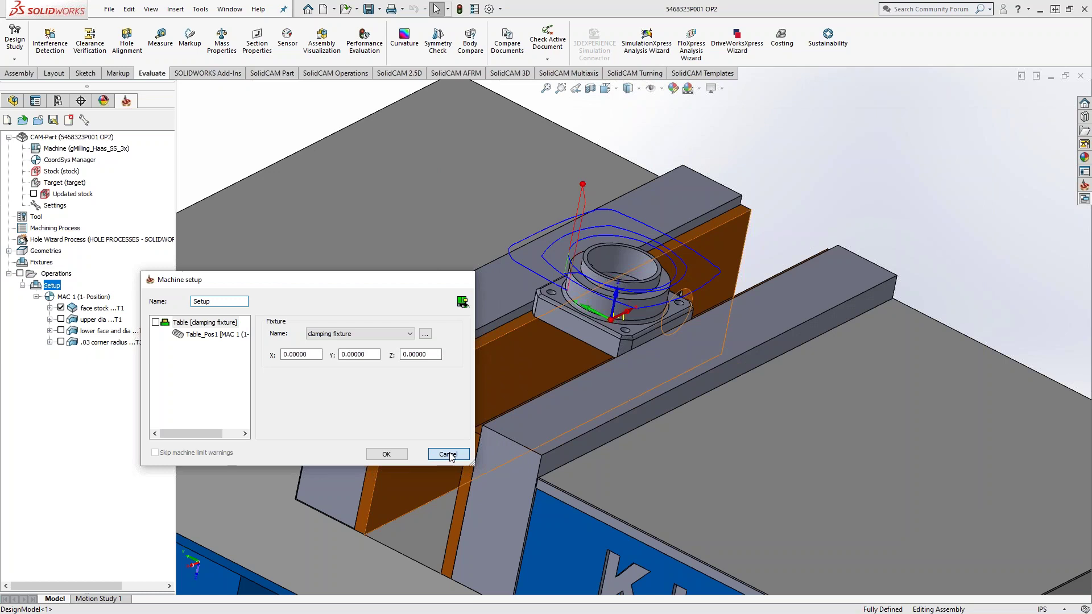
pyautogui.click(448, 454)
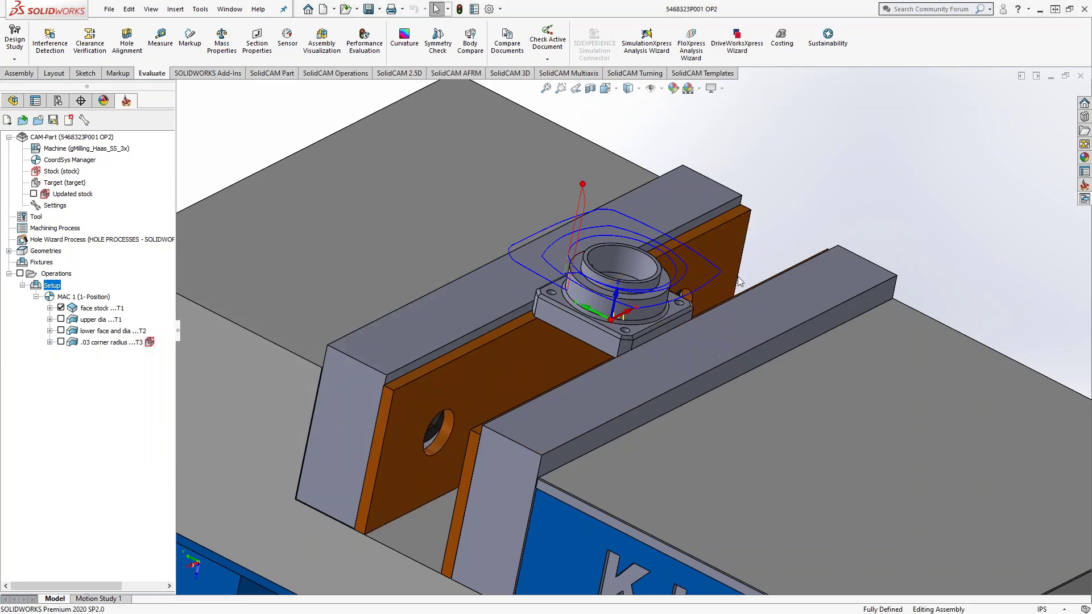
pyautogui.scroll(-3, 600, 284)
pyautogui.moveTo(632, 262); pyautogui.dragTo(601, 264)
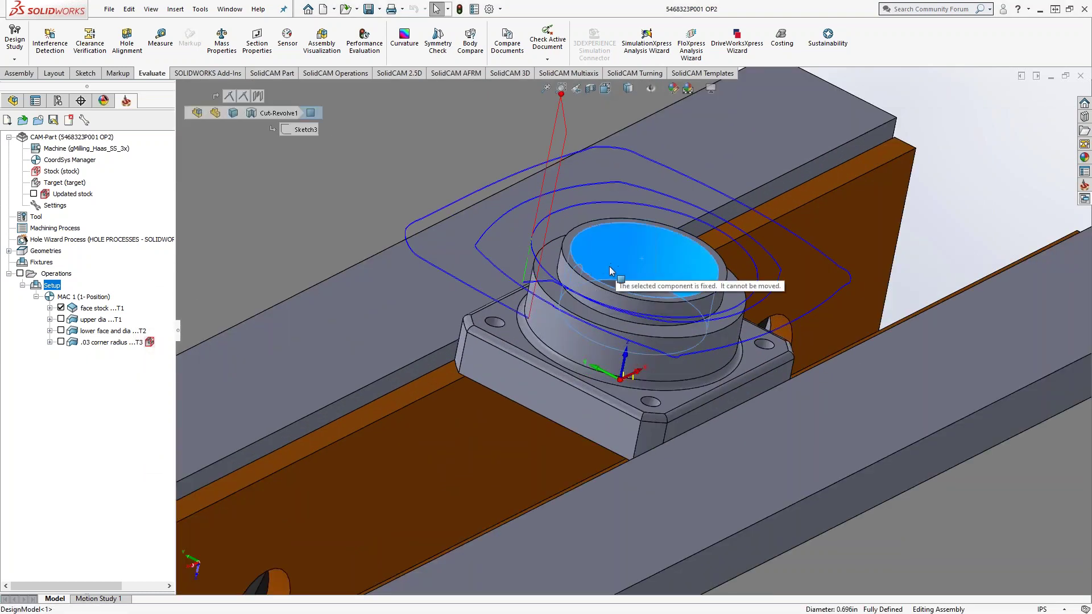
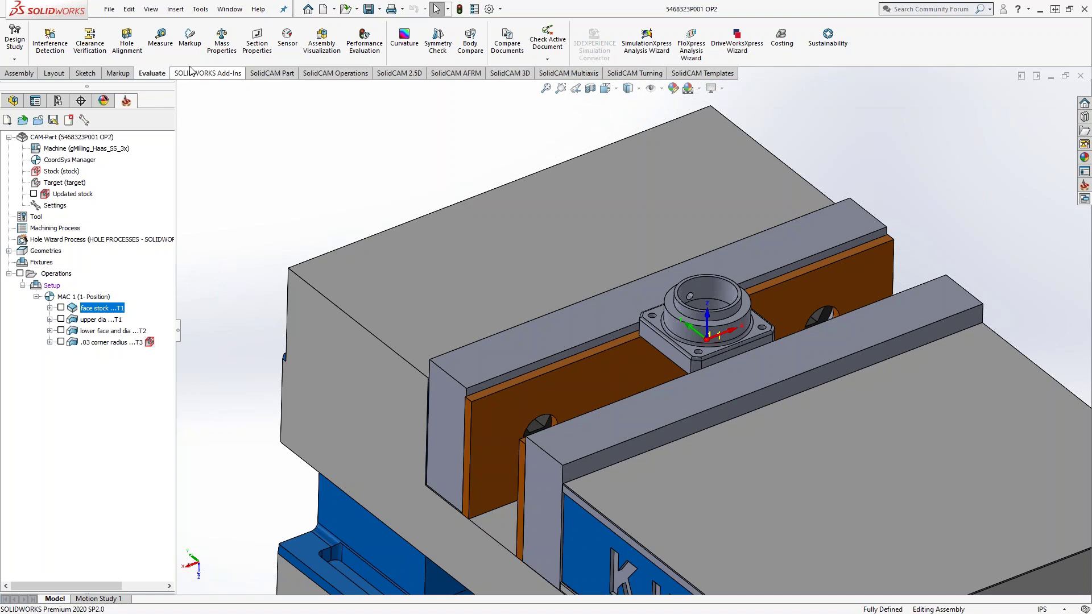
# Step: Open the first-operation CAM-Part 5468323P001-1 from the recent CAM-Parts
pyautogui.click(200, 9)
pyautogui.moveTo(235, 67)
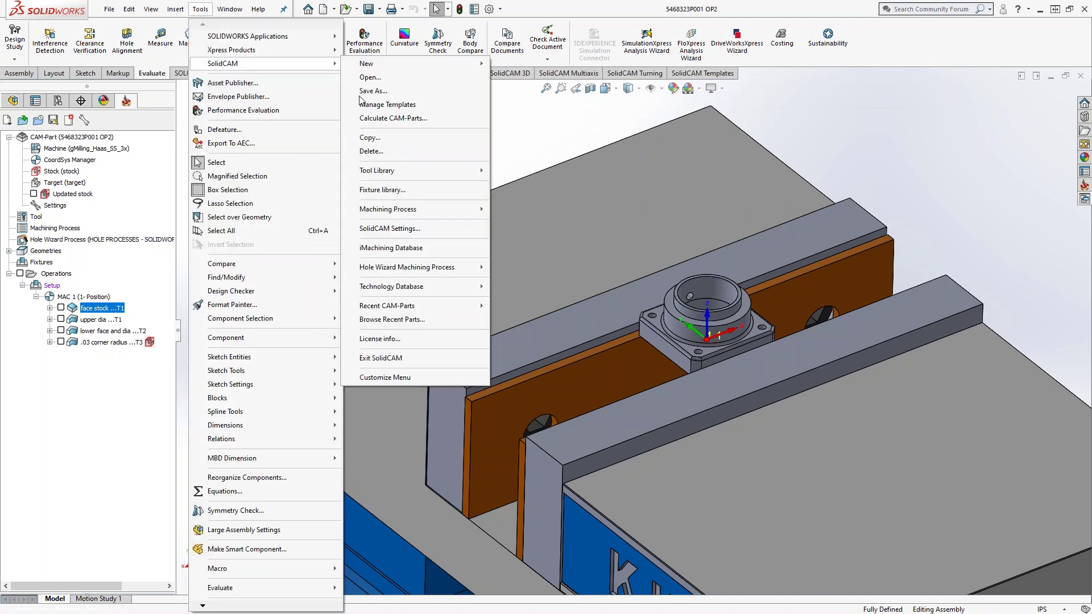
pyautogui.moveTo(432, 307)
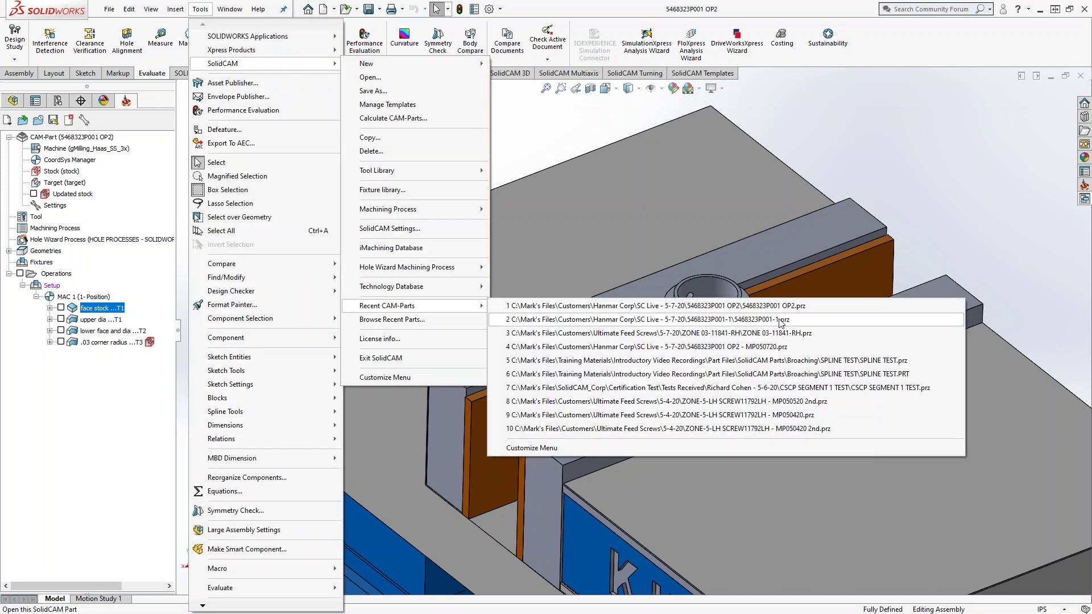
pyautogui.click(555, 307)
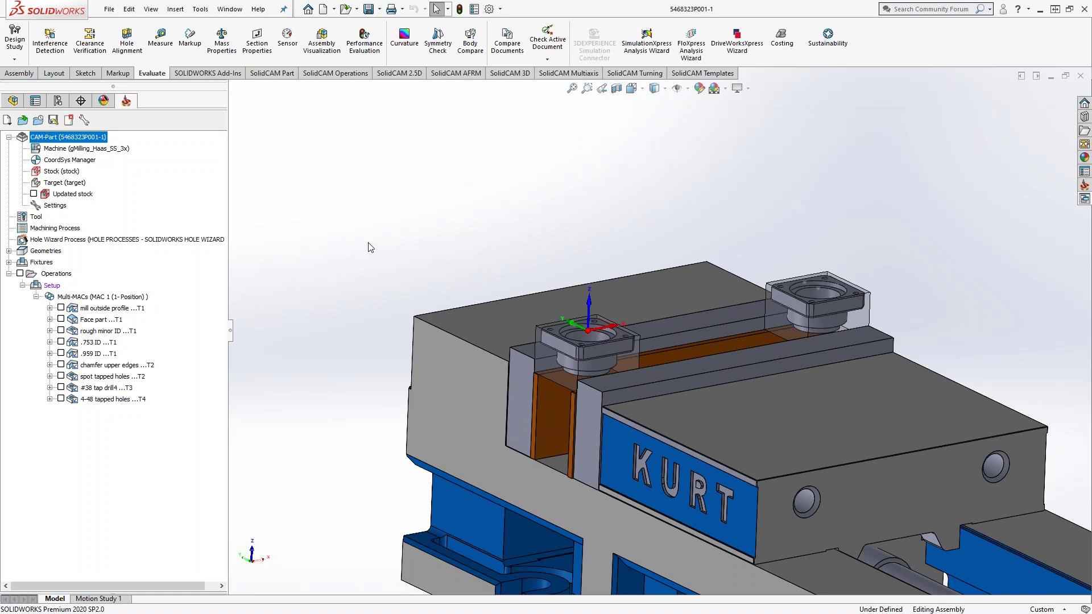
# Step: Add a new machine setup from the 4-48 tapped holes operation
pyautogui.rightClick(107, 401)
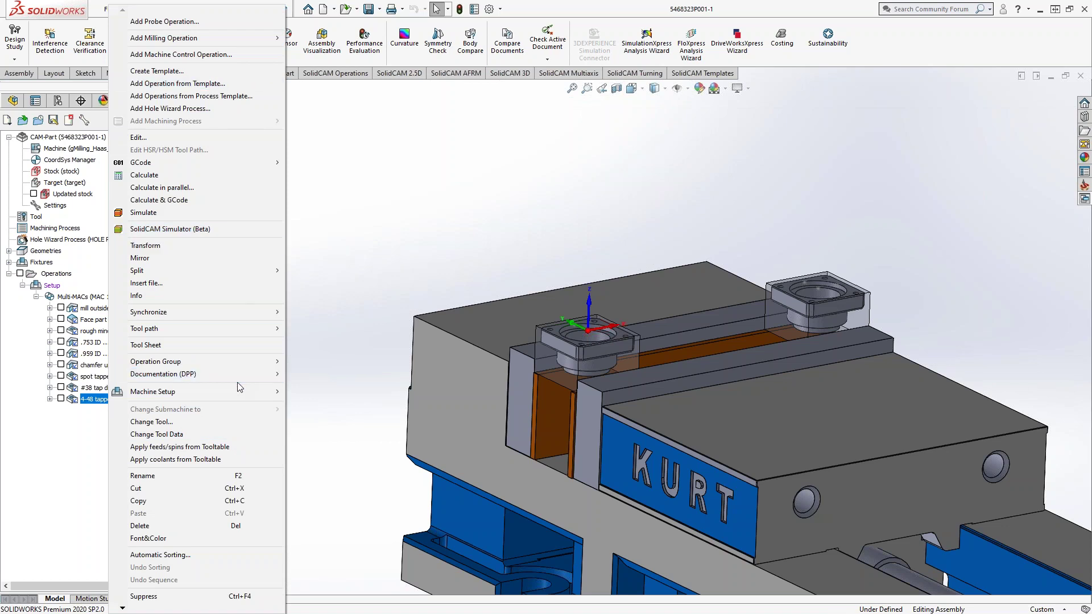
pyautogui.moveTo(241, 390)
pyautogui.click(316, 403)
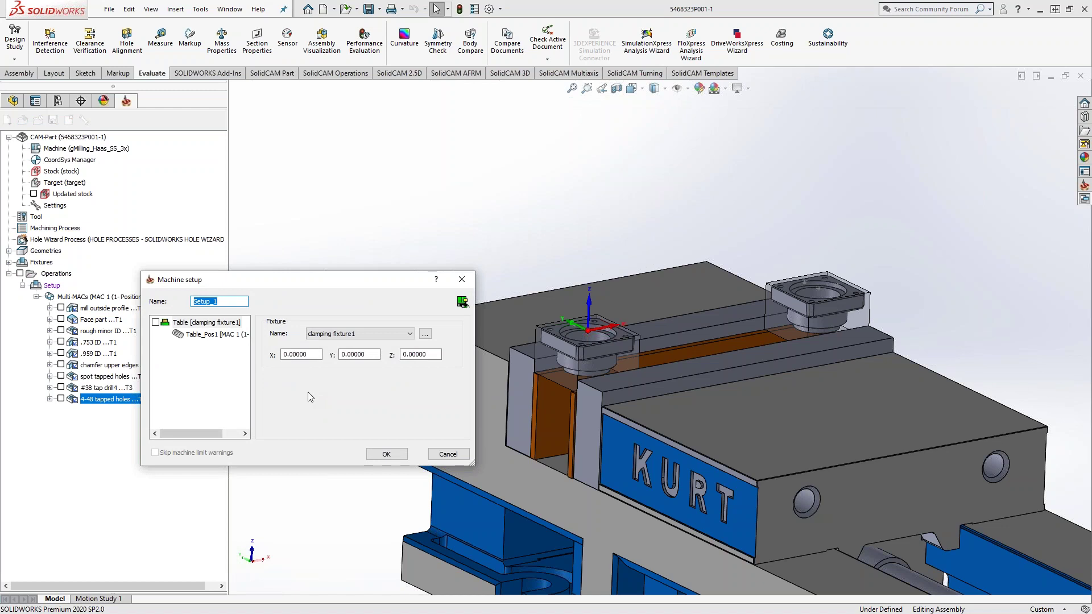
# Step: Start a new home CoordSys for Setup_1's table position, with Mac CoordSys number 3 and its origin at the top center of the model box
pyautogui.click(218, 334)
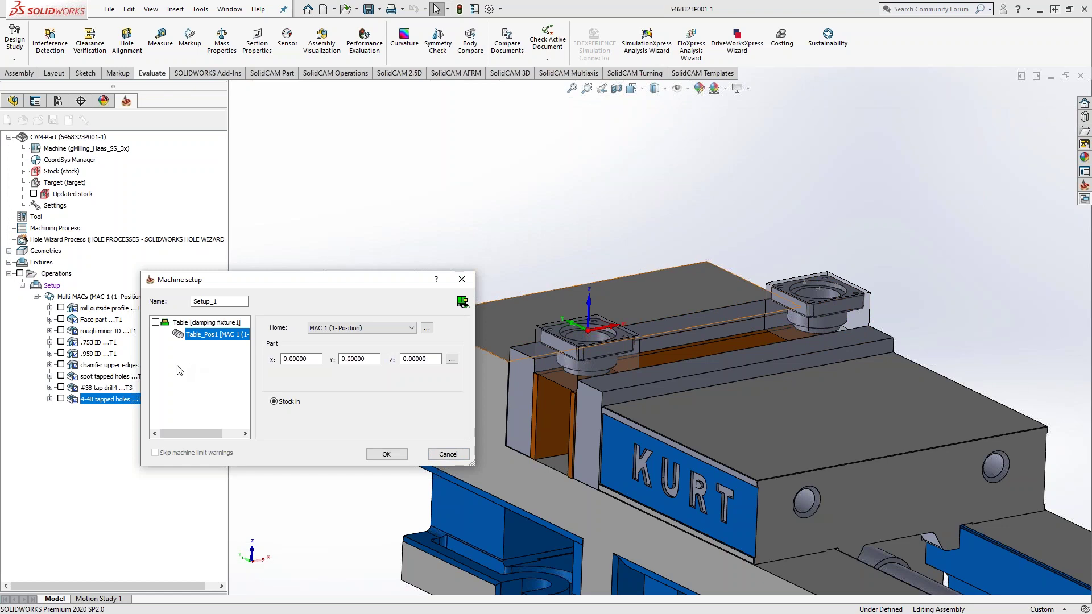
pyautogui.click(365, 328)
pyautogui.click(364, 328)
pyautogui.click(426, 328)
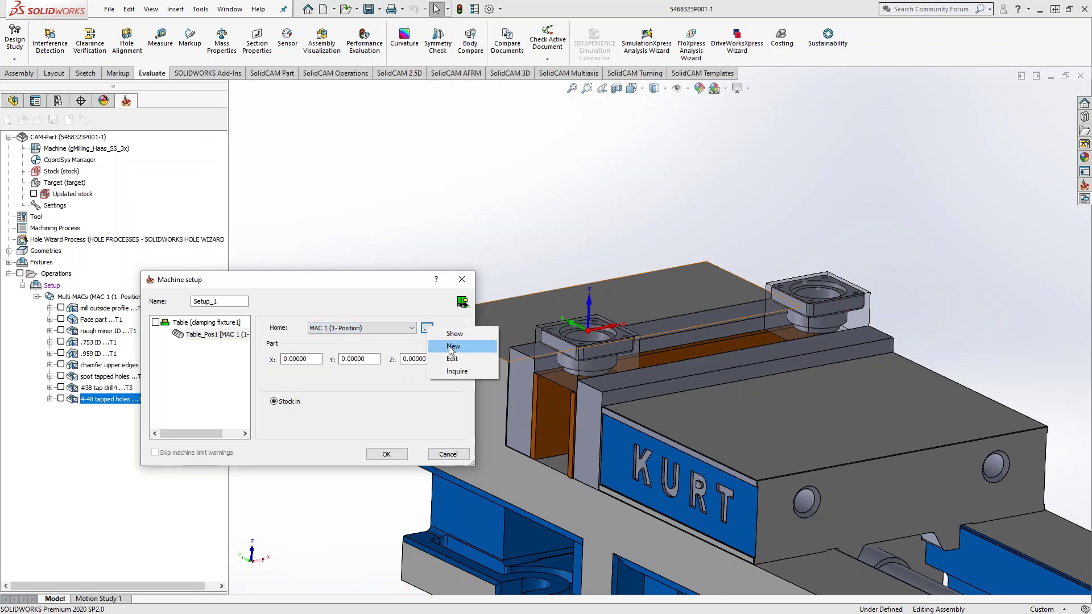
pyautogui.click(453, 346)
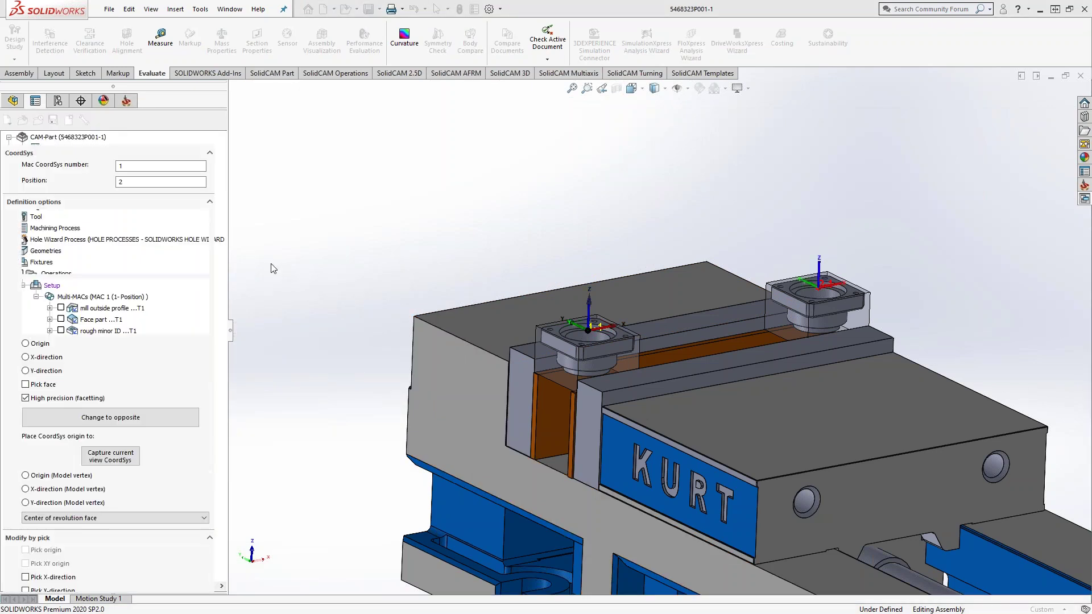
pyautogui.write('3')
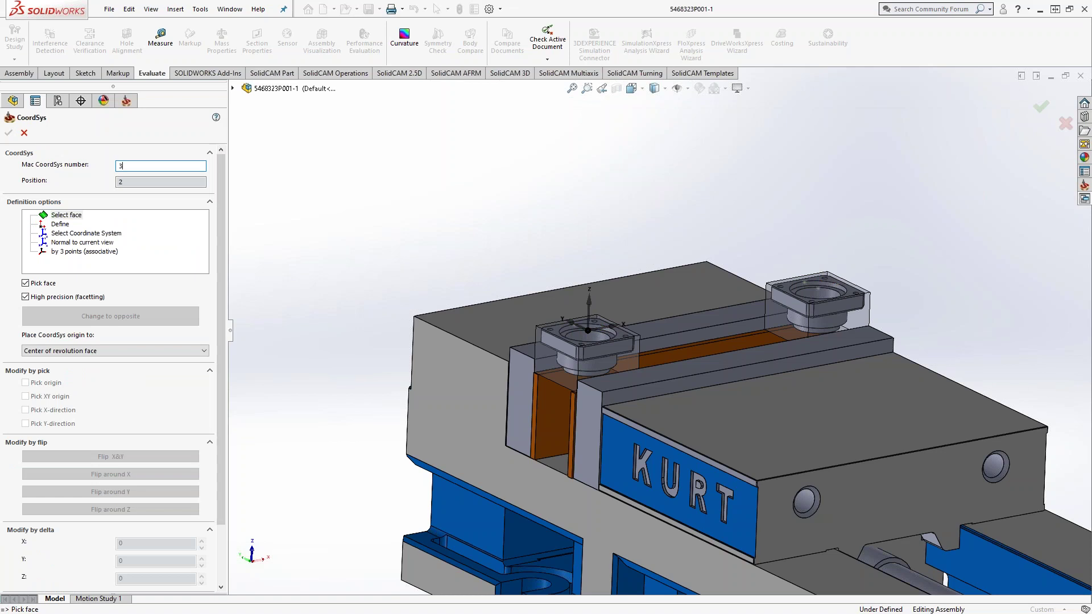
pyautogui.click(158, 182)
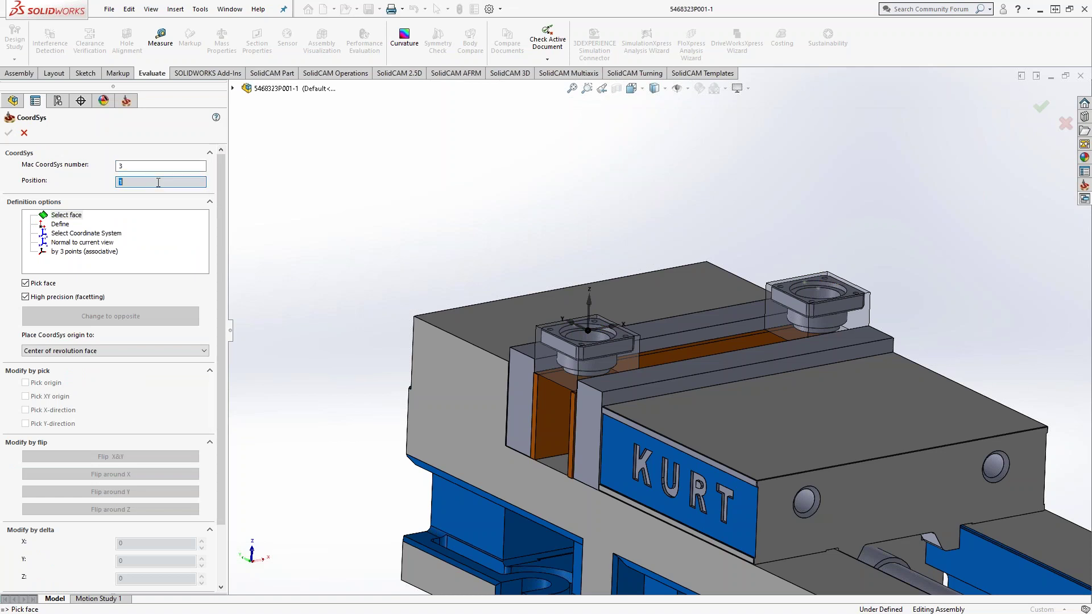
pyautogui.click(165, 351)
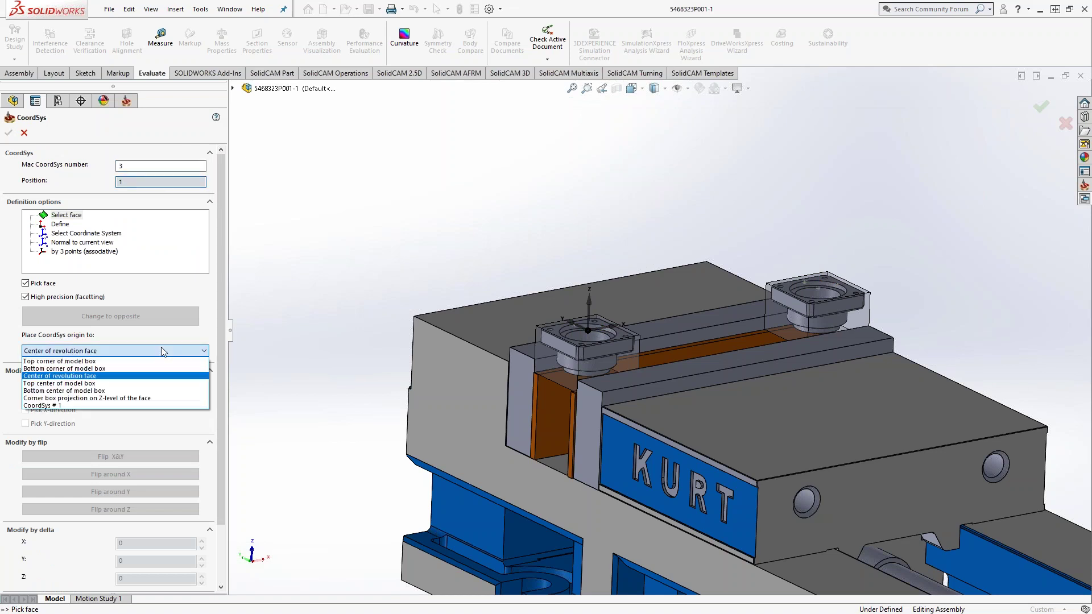
pyautogui.click(85, 384)
# Step: Define the new CoordSys on the underside face of the first part's stock and accept it
pyautogui.moveTo(458, 425); pyautogui.dragTo(577, 321, button='middle')
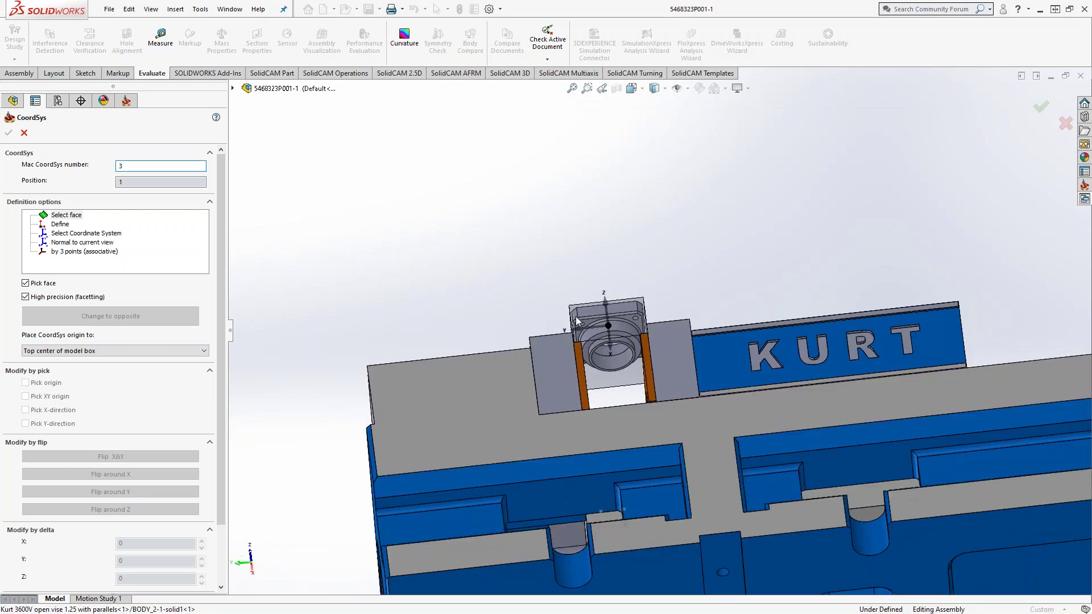
pyautogui.scroll(-4, 580, 354)
pyautogui.click(629, 420)
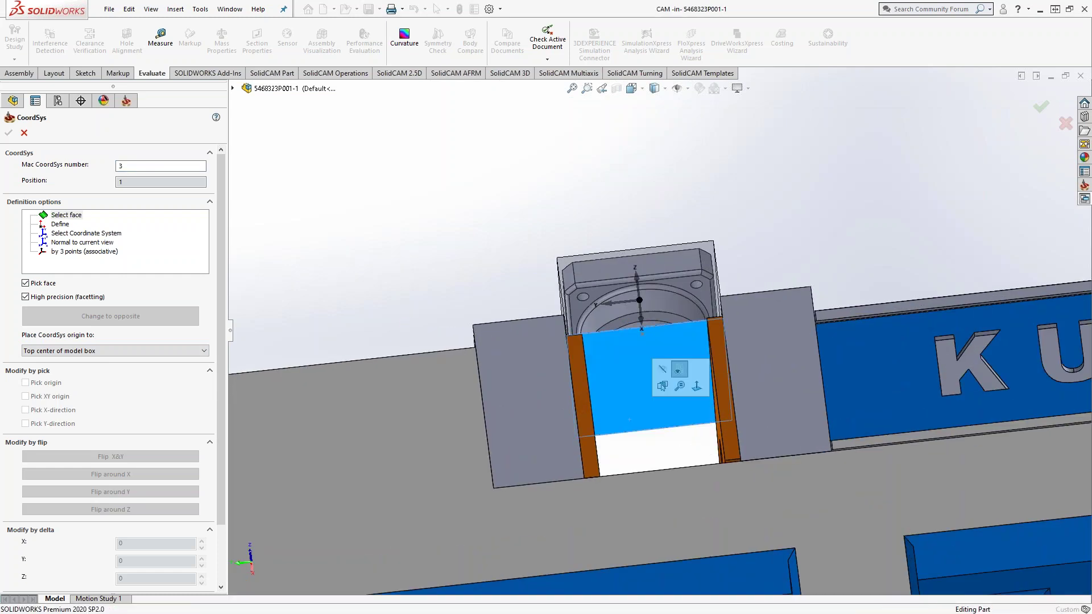
pyautogui.click(9, 135)
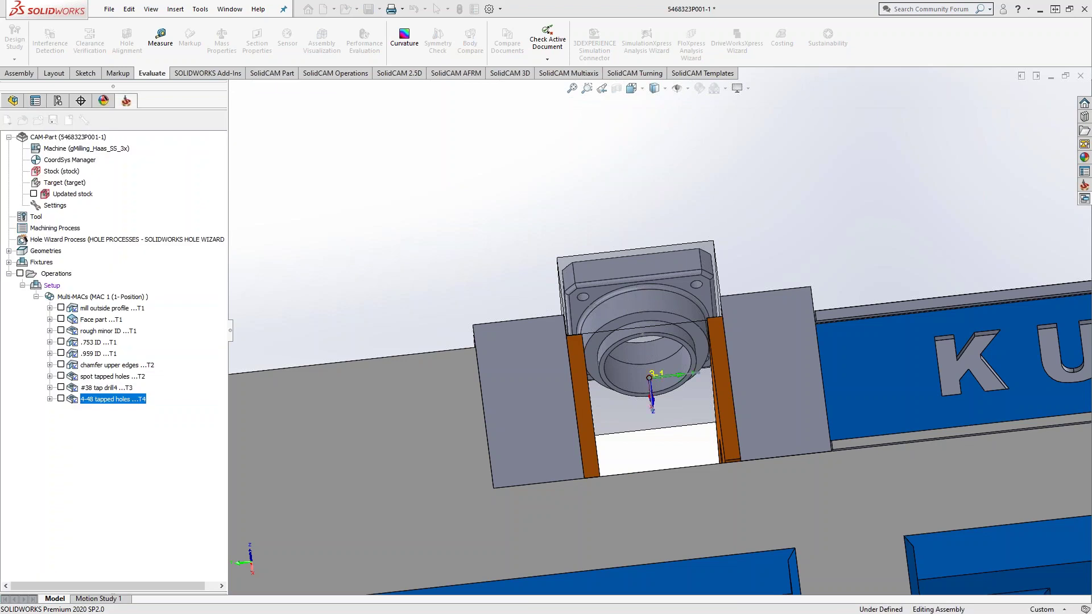
pyautogui.click(8, 132)
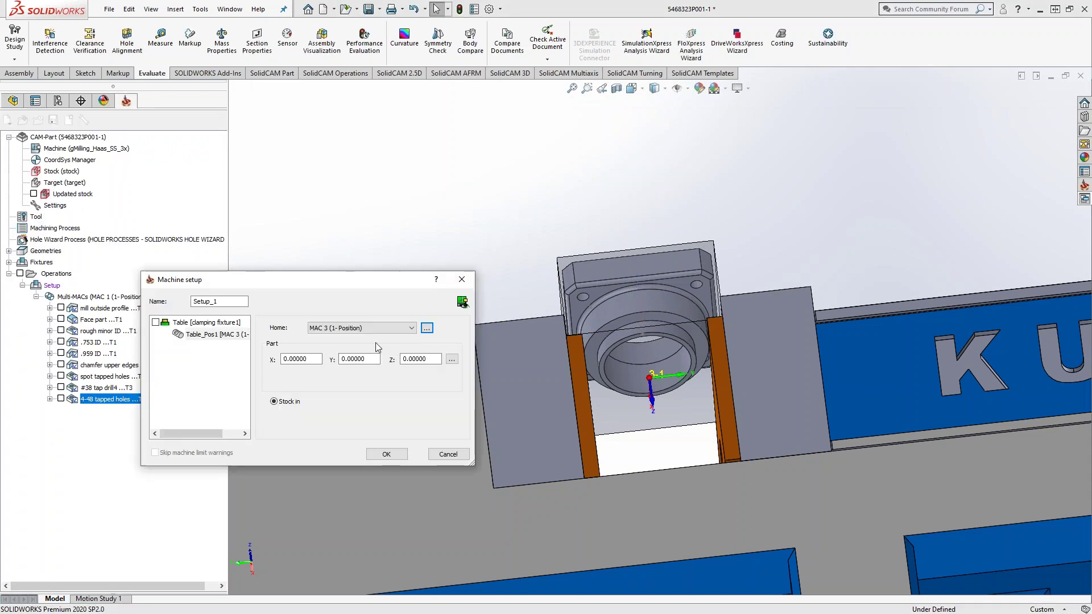
pyautogui.click(205, 323)
pyautogui.click(387, 334)
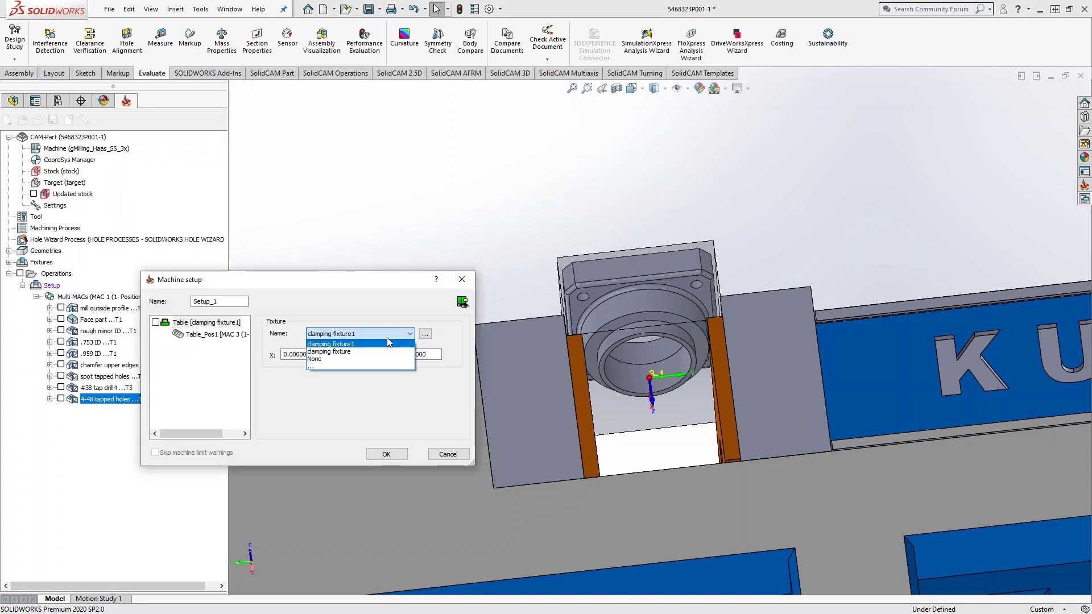
pyautogui.click(312, 367)
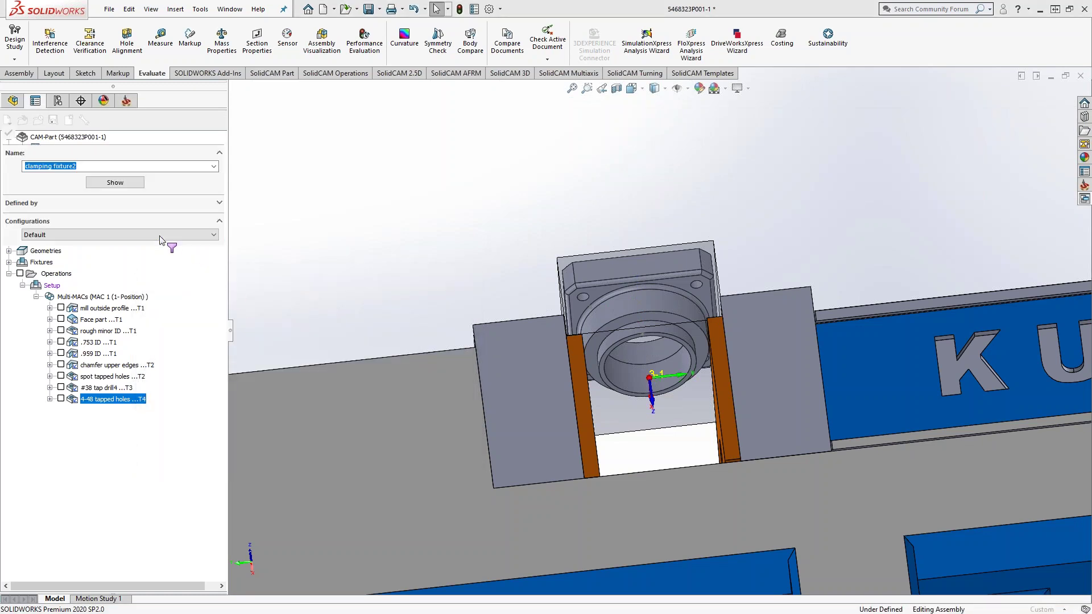
pyautogui.click(22, 136)
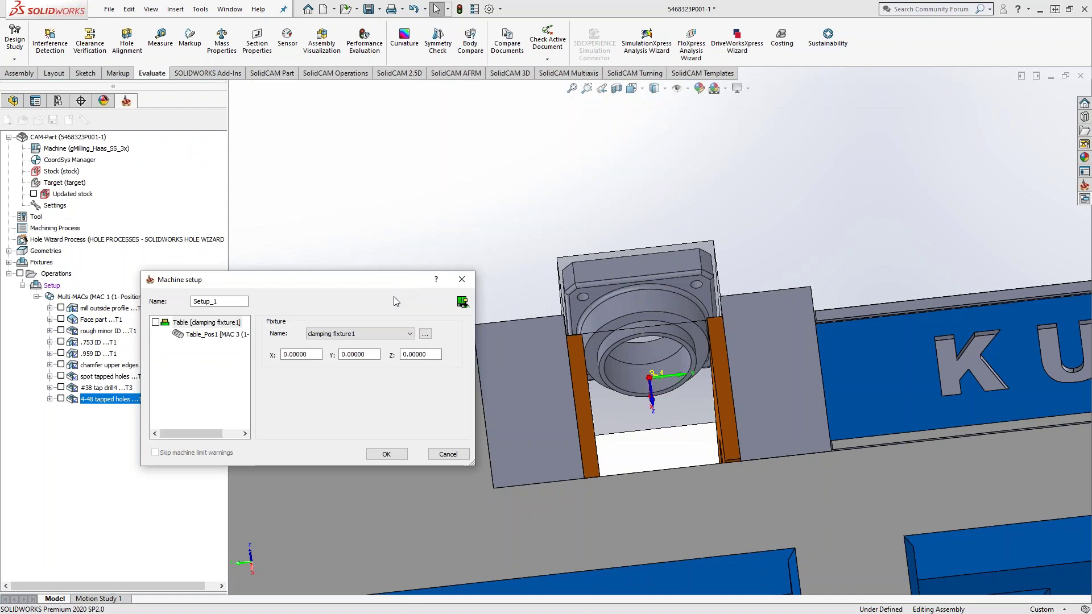
# Step: Set the table's fixture to None and finish the Setup_1 machine setup
pyautogui.click(384, 333)
pyautogui.click(335, 360)
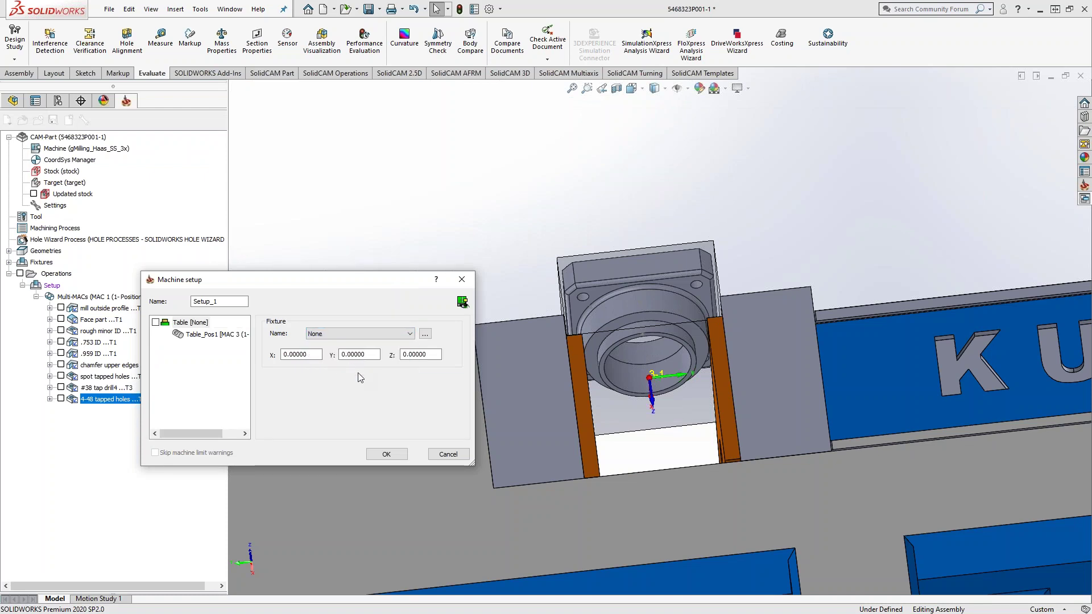
pyautogui.click(387, 454)
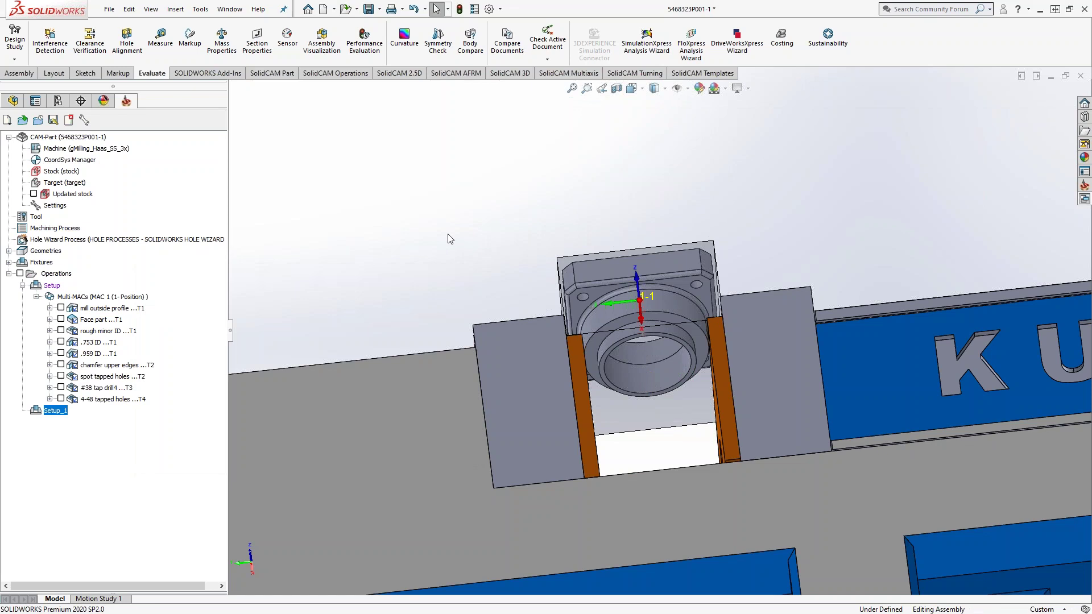
# Step: Hide the Kurt 3600V open vise subassembly in the CAM assembly
pyautogui.scroll(5, 450, 239)
pyautogui.moveTo(524, 253)
pyautogui.mouseDown(button='middle')
pyautogui.moveTo(463, 341)
pyautogui.moveTo(503, 250)
pyautogui.mouseUp(button='middle')
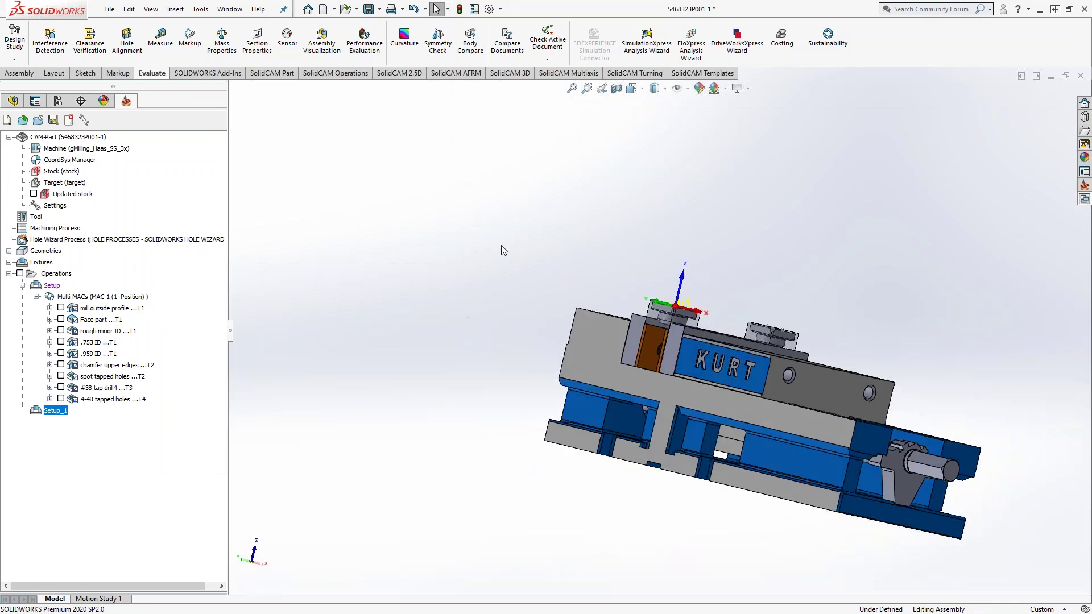
pyautogui.click(12, 101)
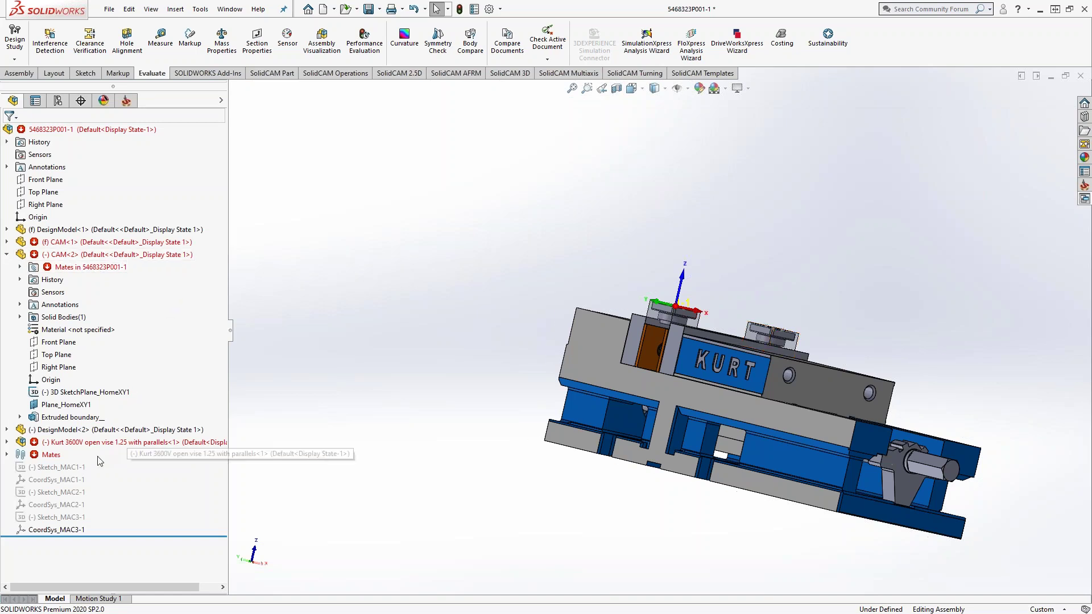
pyautogui.rightClick(68, 442)
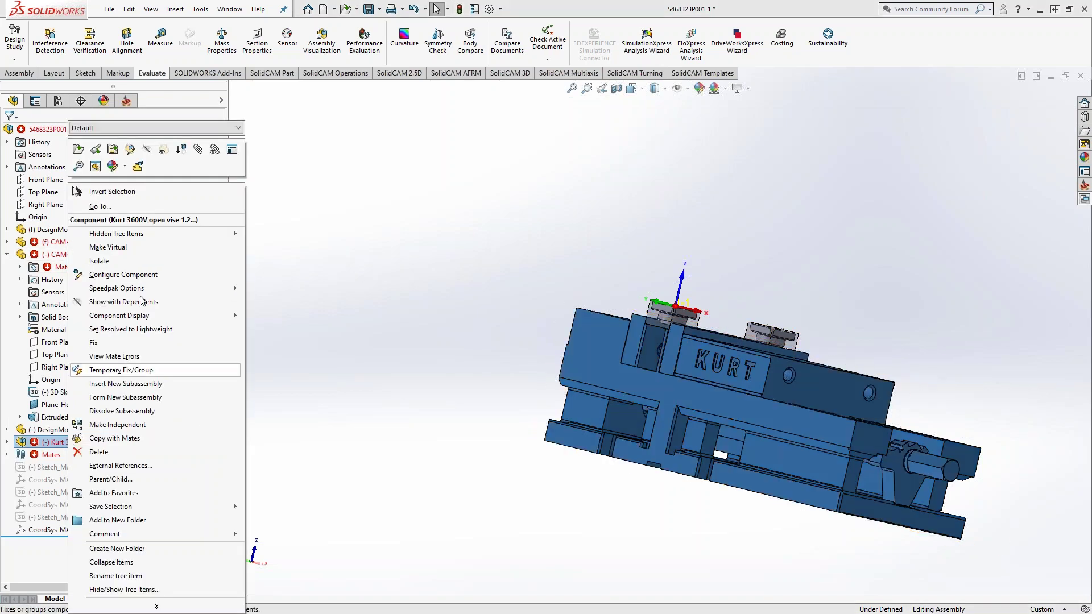
pyautogui.click(147, 150)
pyautogui.moveTo(401, 262); pyautogui.dragTo(488, 339, button='middle')
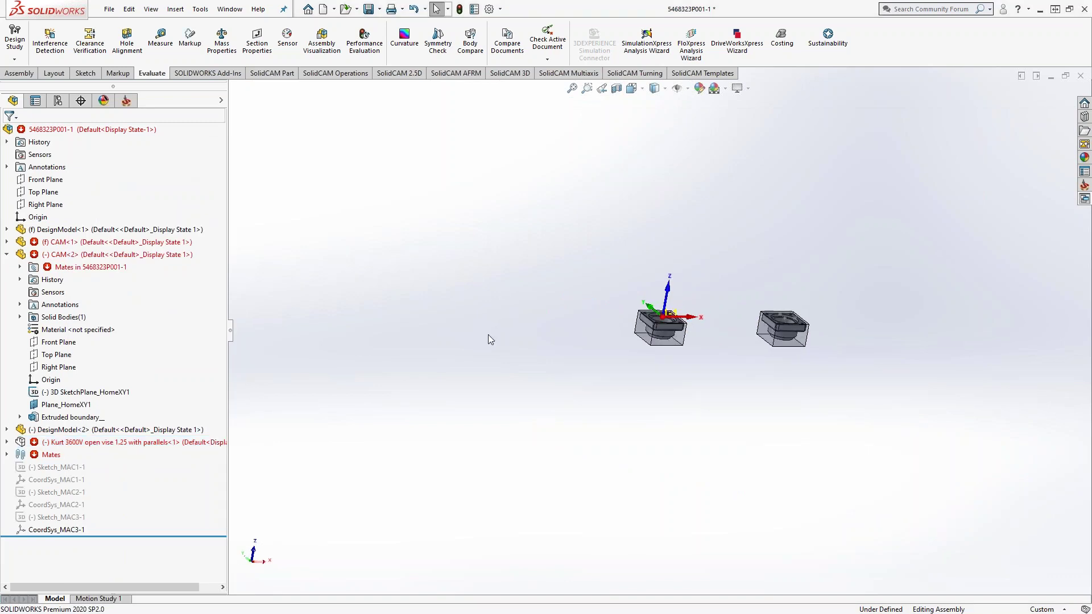
# Step: Hide the second part instance and its stock, components DesignModel<2> and CAM<2>
pyautogui.click(7, 254)
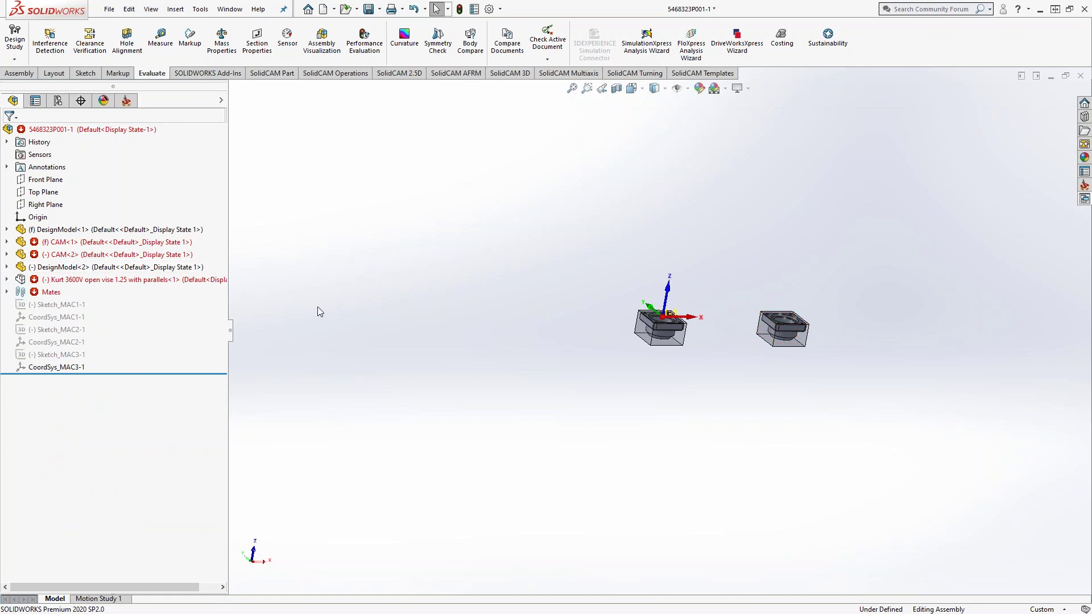
pyautogui.click(69, 269)
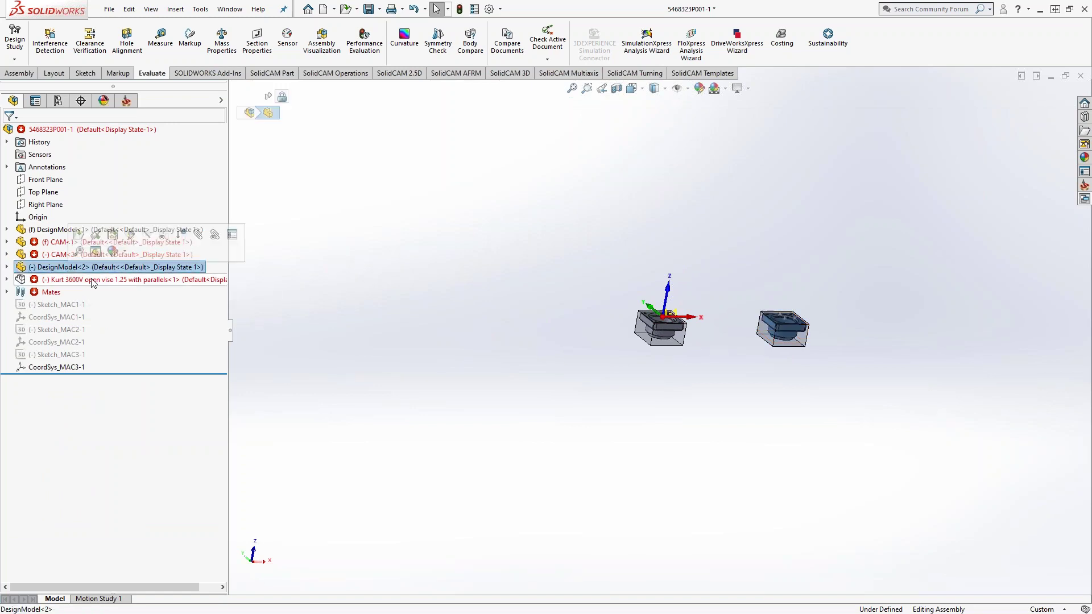
pyautogui.click(78, 281)
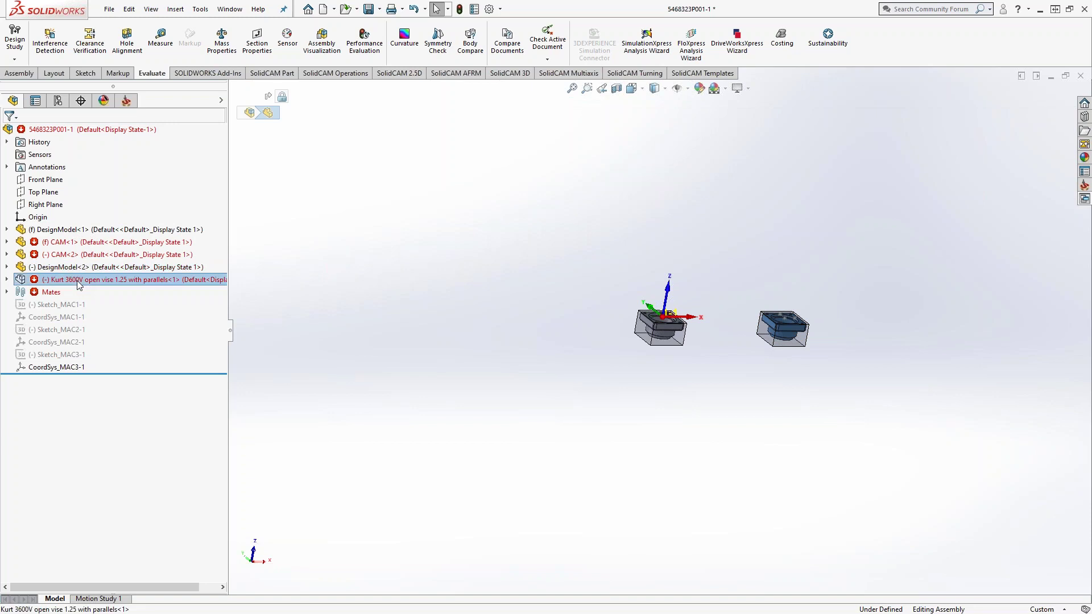
pyautogui.rightClick(77, 281)
pyautogui.press('Escape')
pyautogui.rightClick(52, 271)
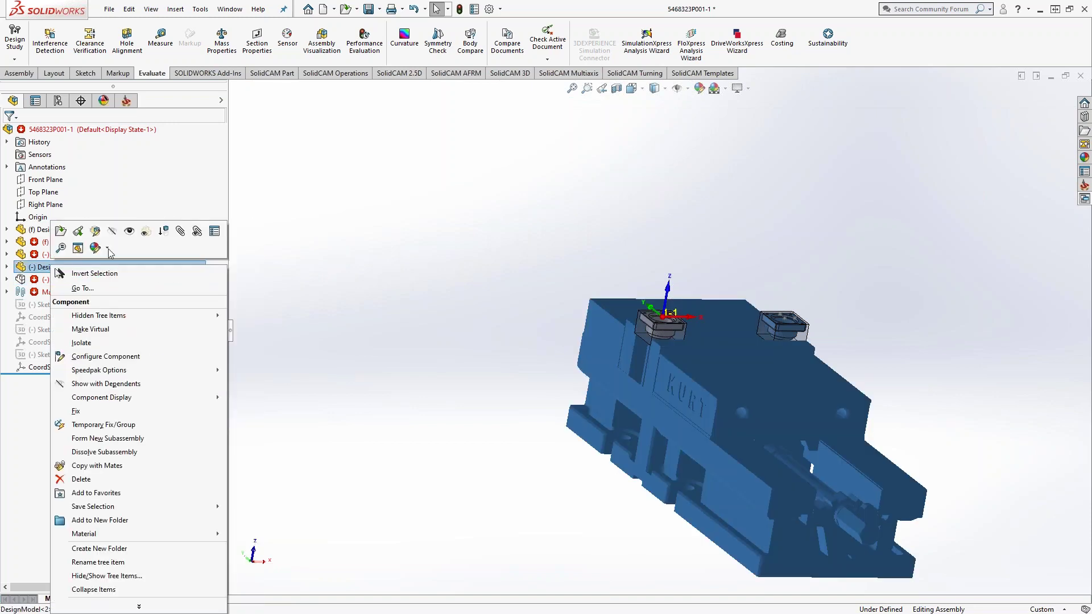
pyautogui.click(129, 231)
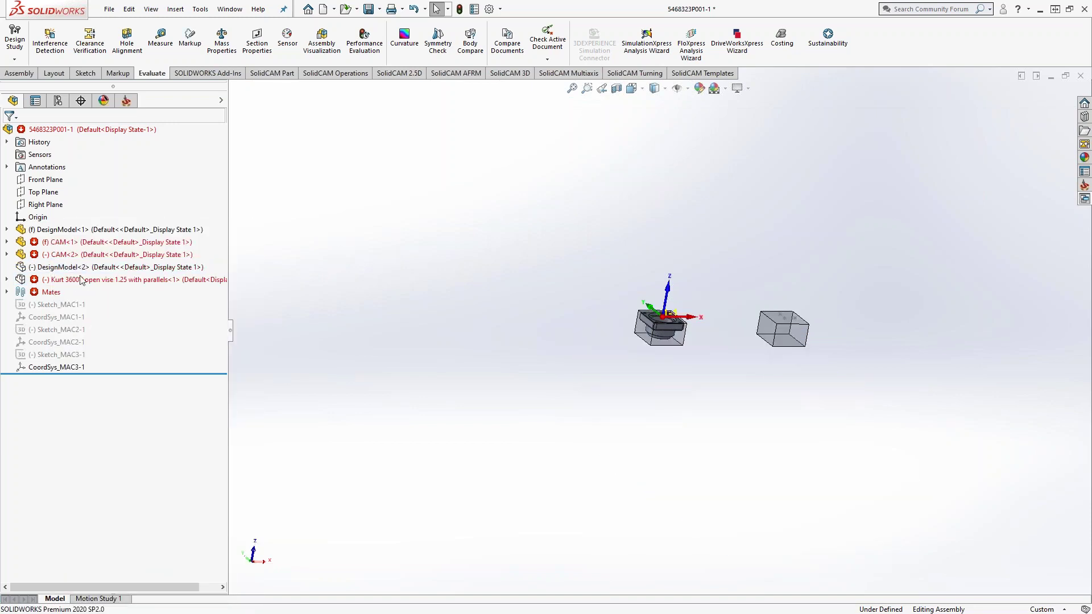
pyautogui.click(67, 257)
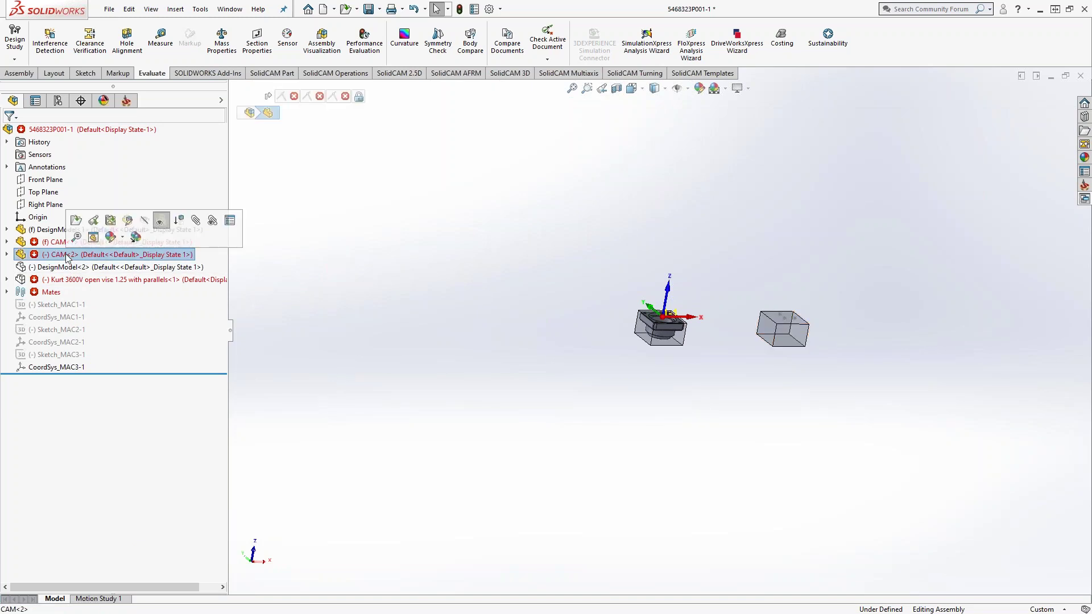
pyautogui.rightClick(67, 255)
pyautogui.click(137, 235)
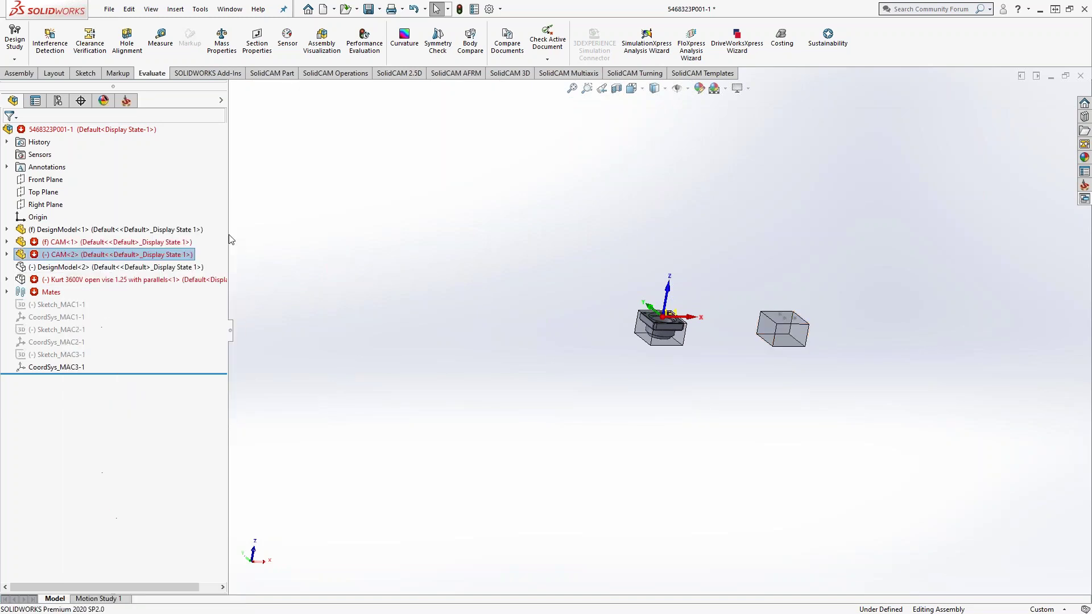
# Step: Return to the CAM-Part's operations and save the assembly with all its modified referenced documents
pyautogui.click(127, 101)
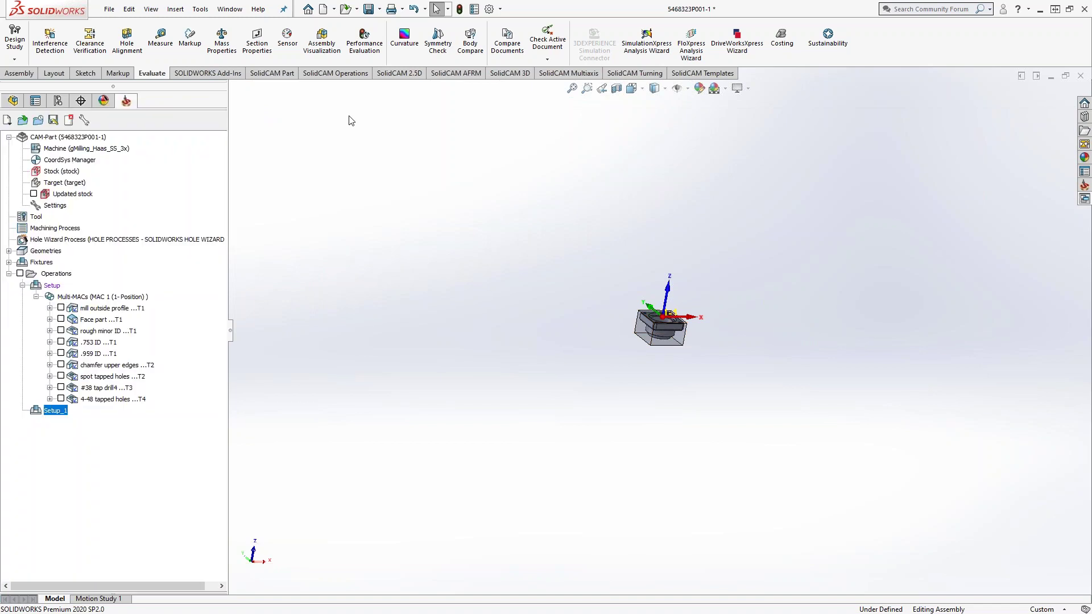
pyautogui.click(368, 9)
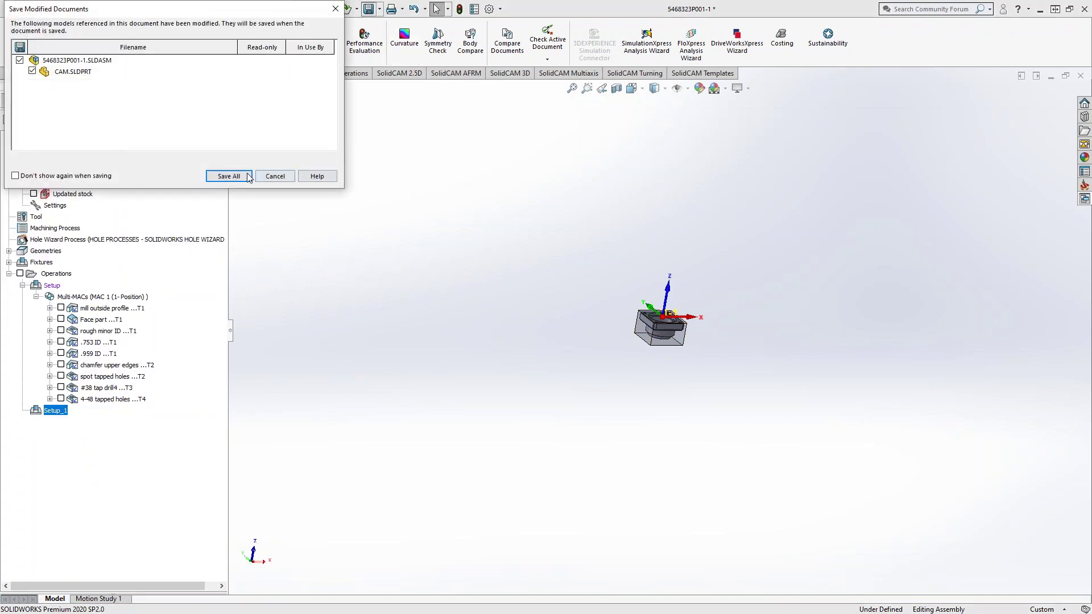
pyautogui.click(228, 176)
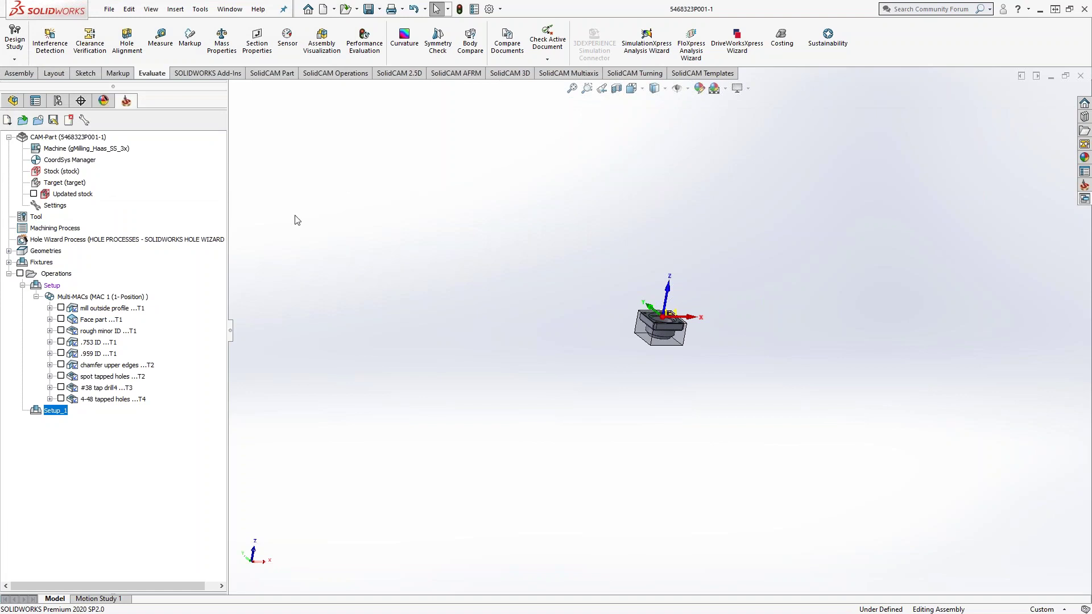
# Step: Open the second-operation CAM-Part 5468323P001 OP2 from the recent CAM-Parts
pyautogui.click(200, 9)
pyautogui.moveTo(227, 70)
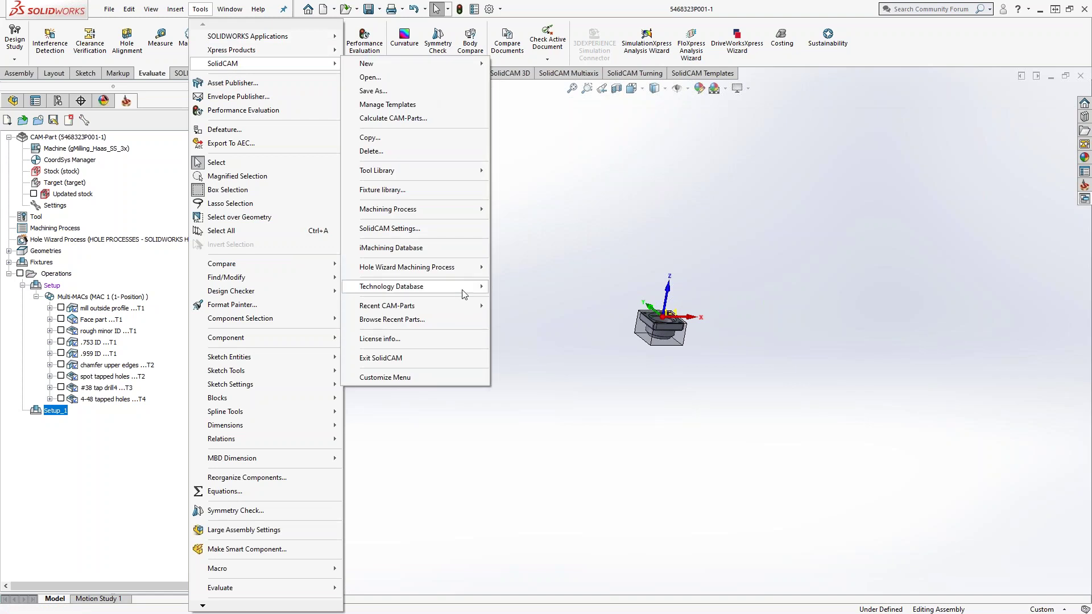
pyautogui.moveTo(442, 312)
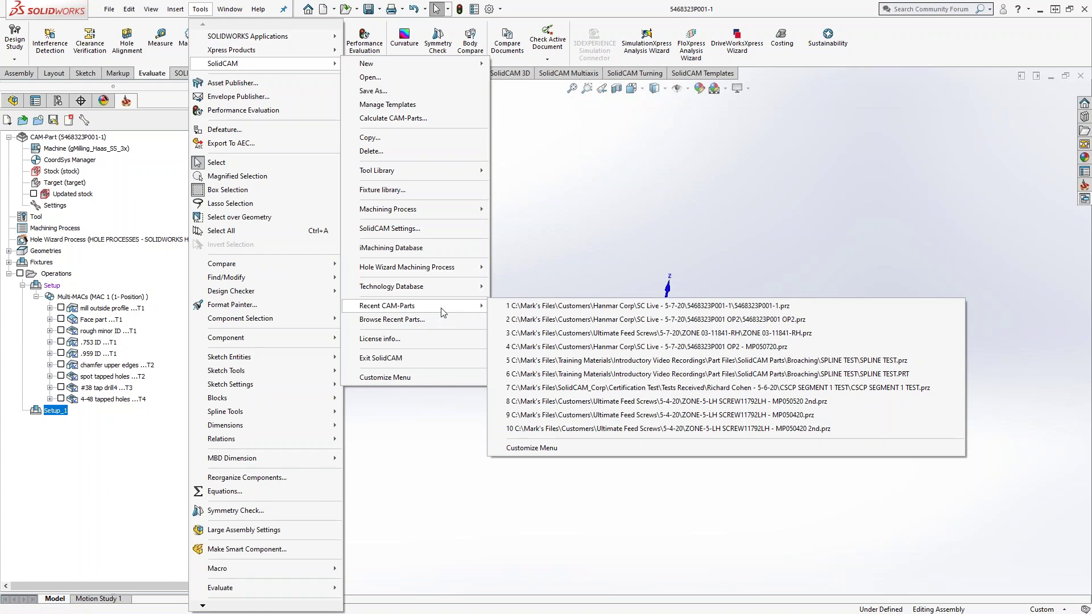
pyautogui.click(786, 319)
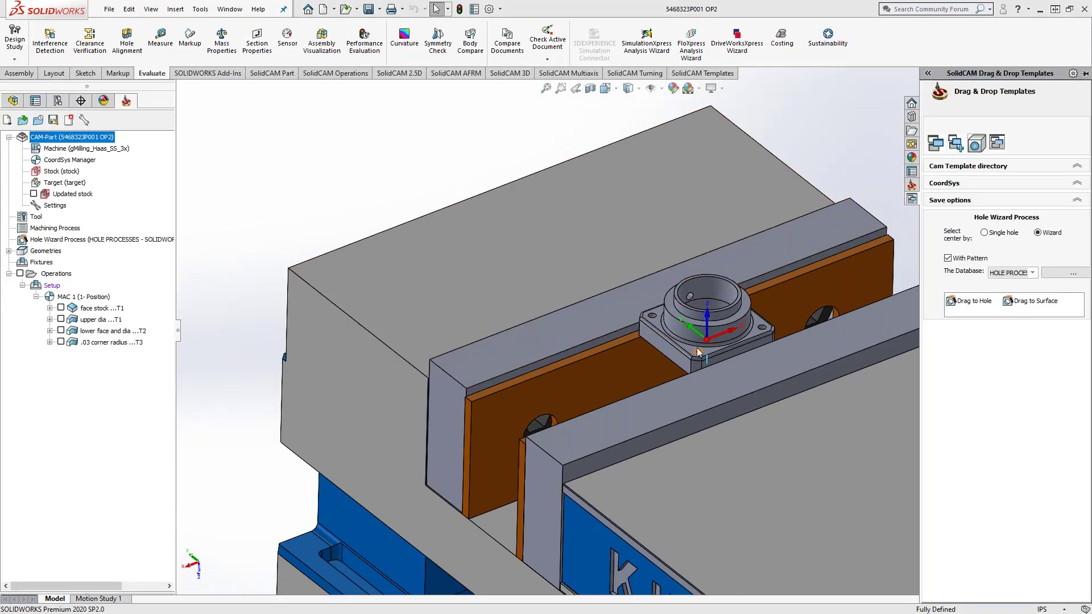
# Step: Save the four operations from face stock to .03 corner radius as a process template named SC Live 050720
pyautogui.moveTo(711, 344); pyautogui.dragTo(718, 318, button='middle')
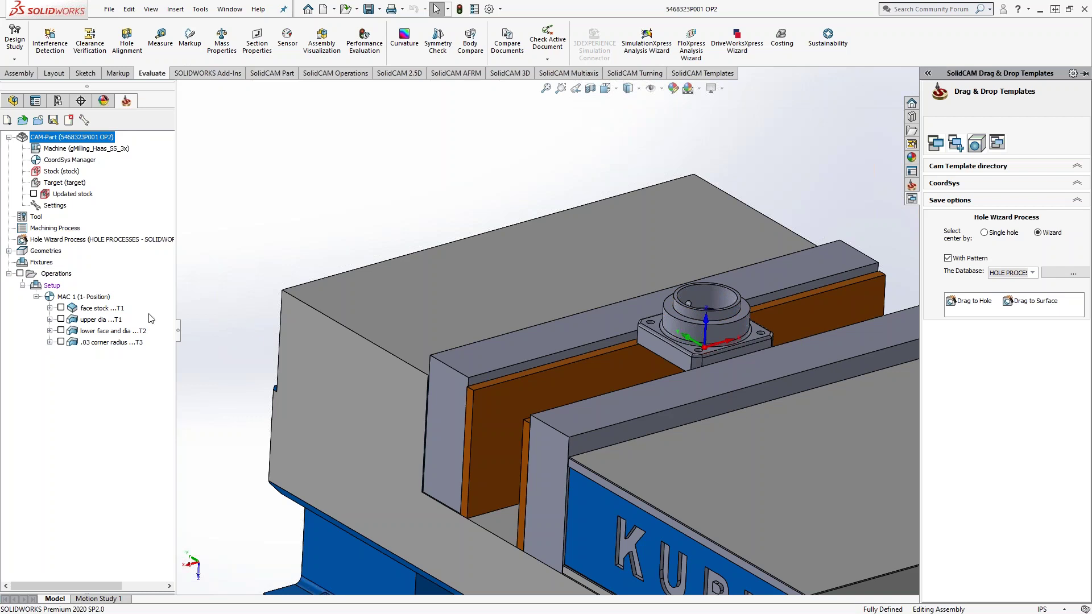
pyautogui.click(87, 309)
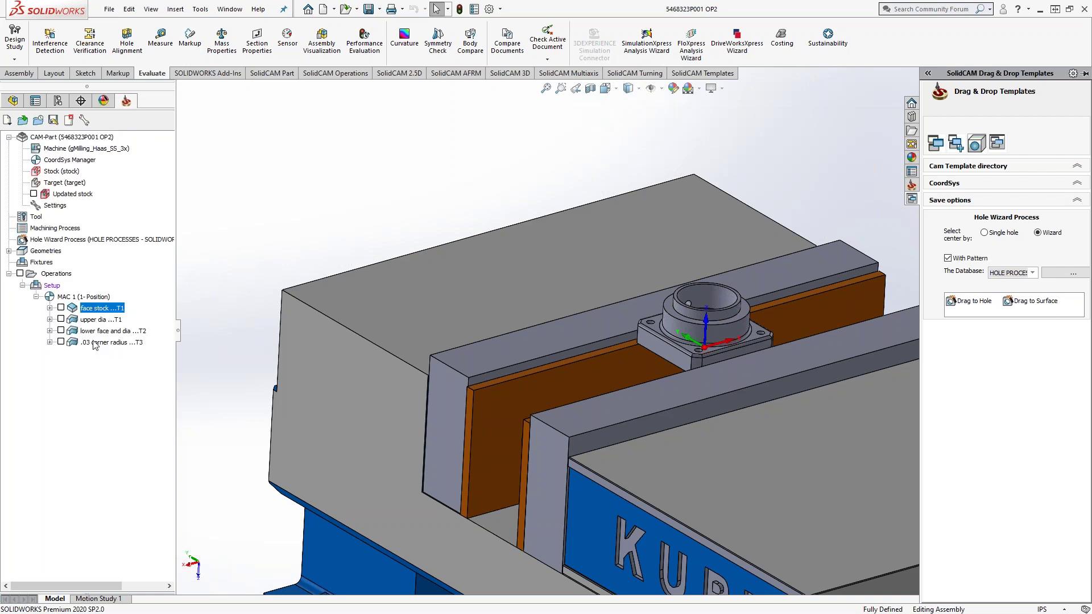
pyautogui.keyDown('shift'); pyautogui.click(95, 343); pyautogui.keyUp('shift')
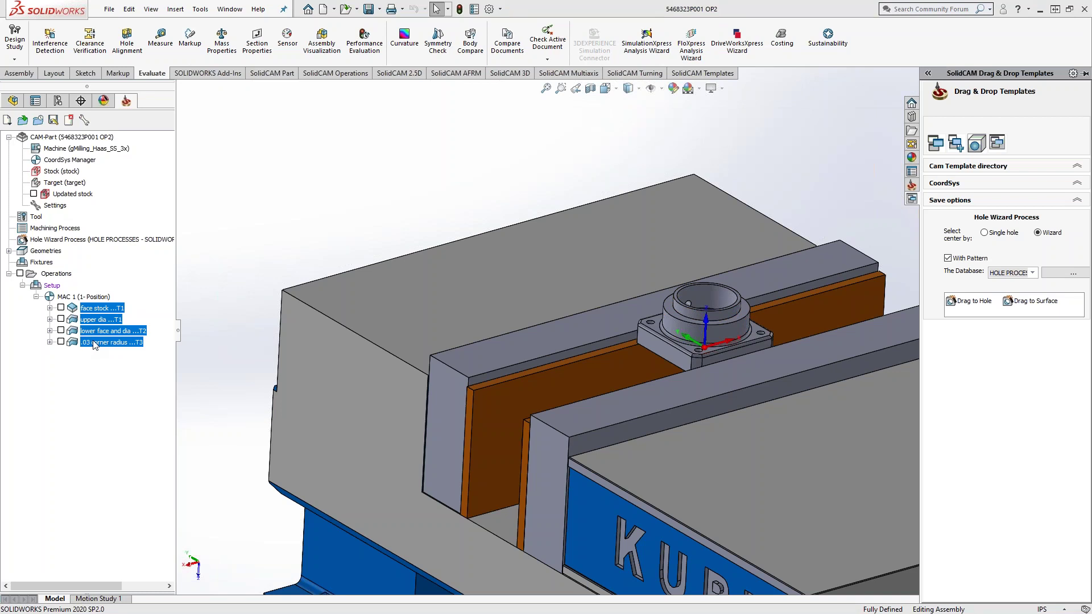
pyautogui.rightClick(95, 344)
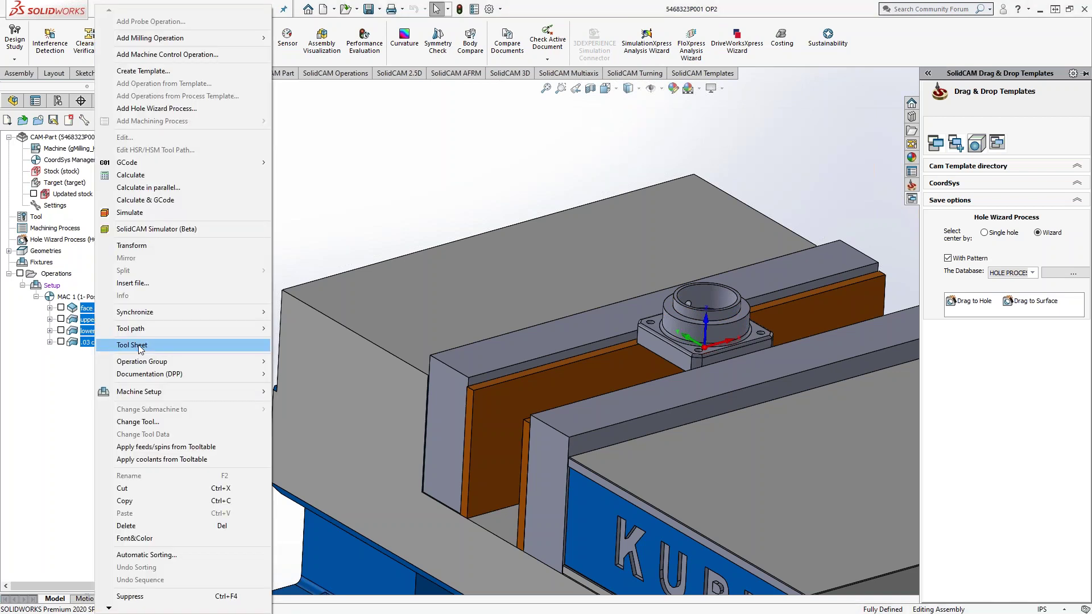
pyautogui.click(143, 72)
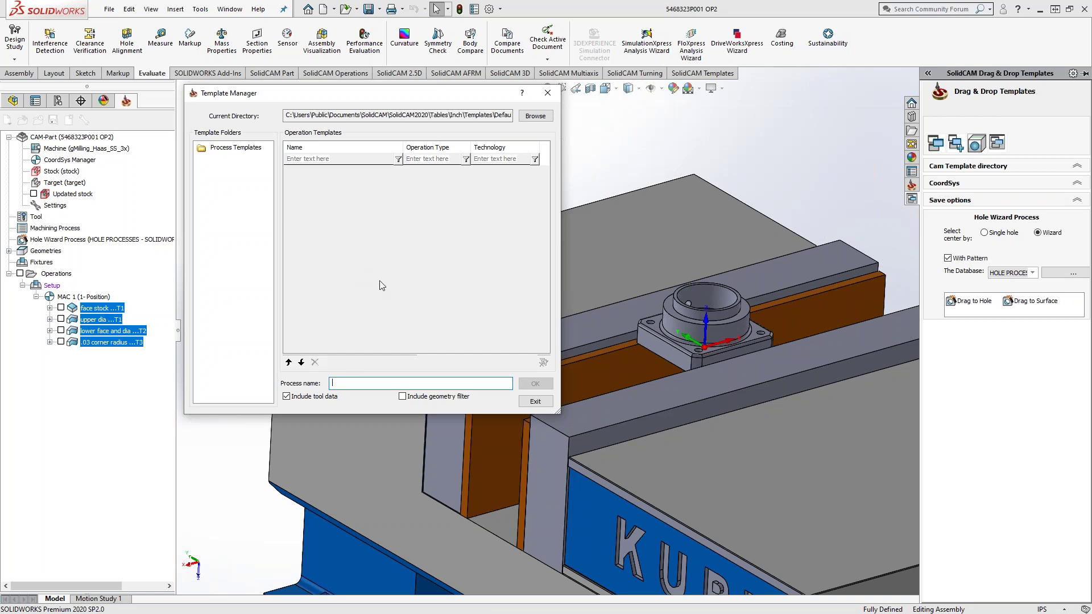
pyautogui.write('SC KLiv')
pyautogui.press('BackSpace')
pyautogui.press('BackSpace')
pyautogui.press('BackSpace')
pyautogui.press('BackSpace')
pyautogui.write('KLive')
pyautogui.press('BackSpace')
pyautogui.press('BackSpace')
pyautogui.press('BackSpace')
pyautogui.press('BackSpace')
pyautogui.press('BackSpace')
pyautogui.write('Live 050720')
pyautogui.press('Return')
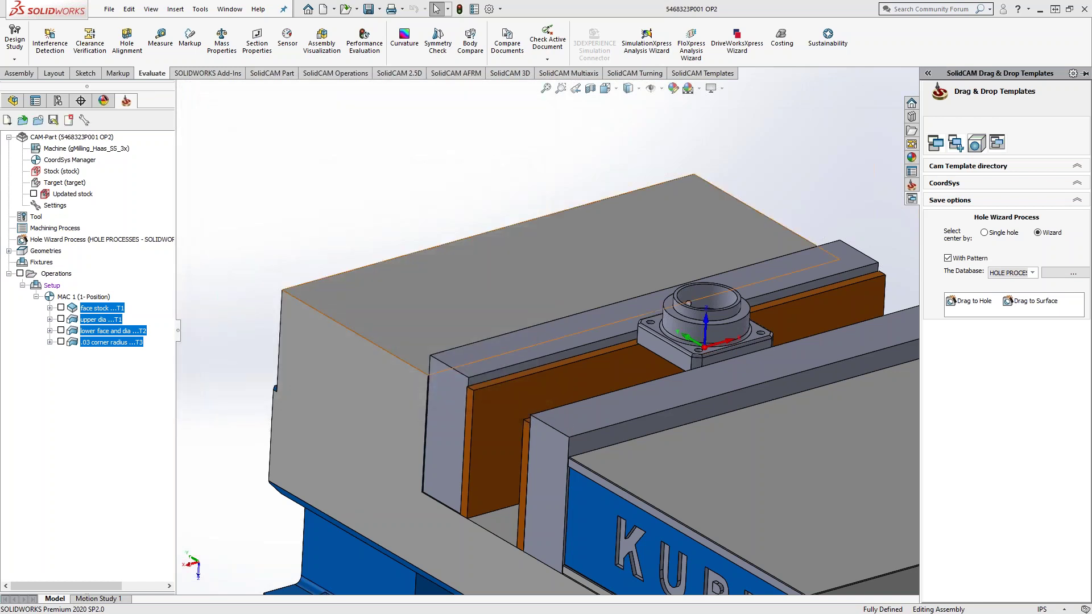
# Step: Open the first-operation CAM-Part 5468323P001-1 from the recent CAM-Parts
pyautogui.click(201, 9)
pyautogui.moveTo(256, 63)
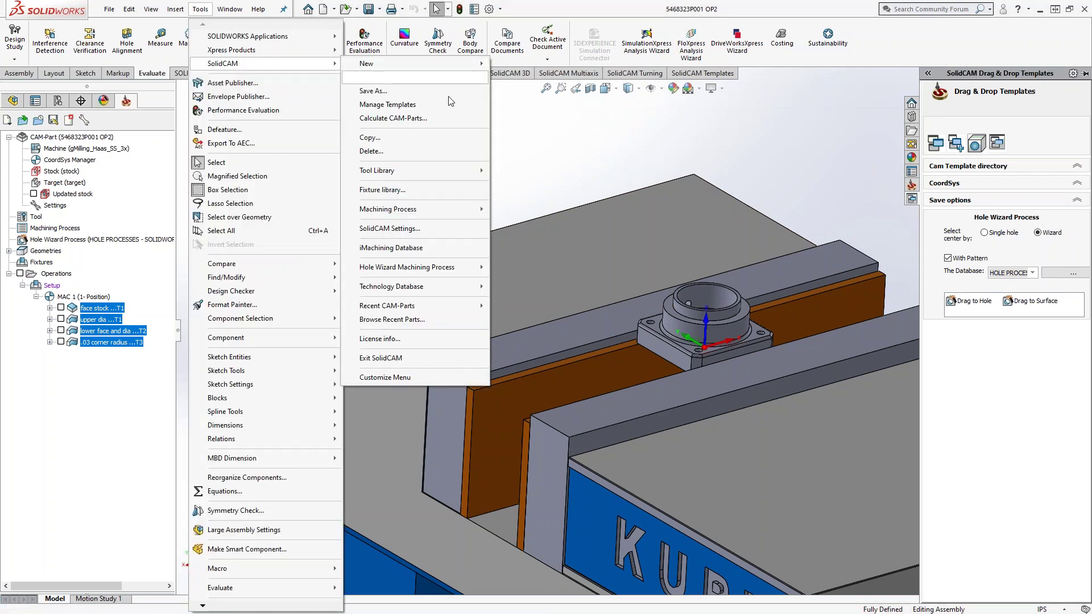
pyautogui.moveTo(458, 308)
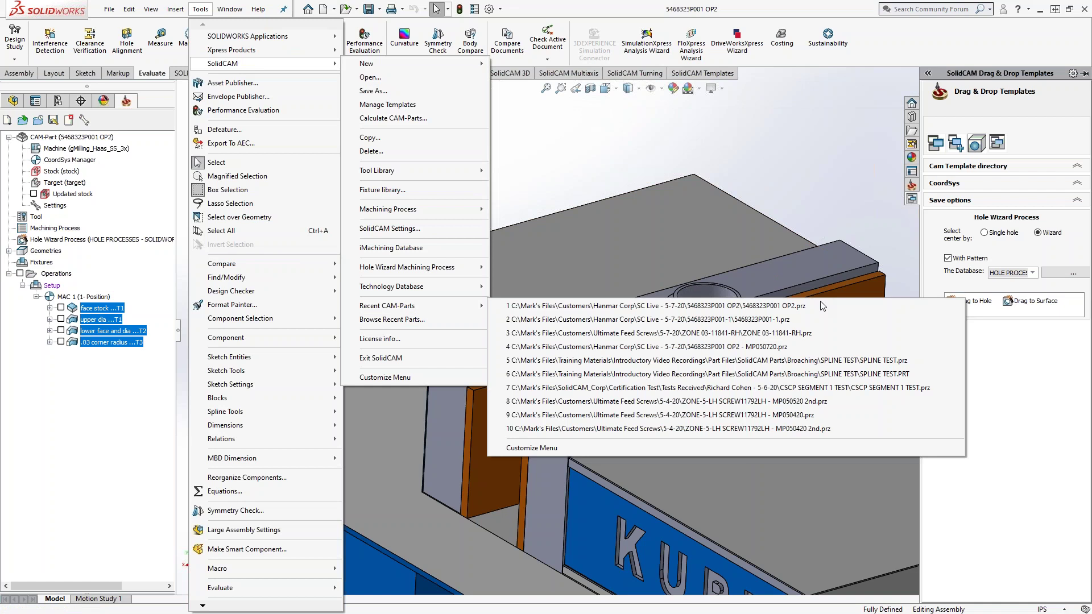
pyautogui.click(774, 321)
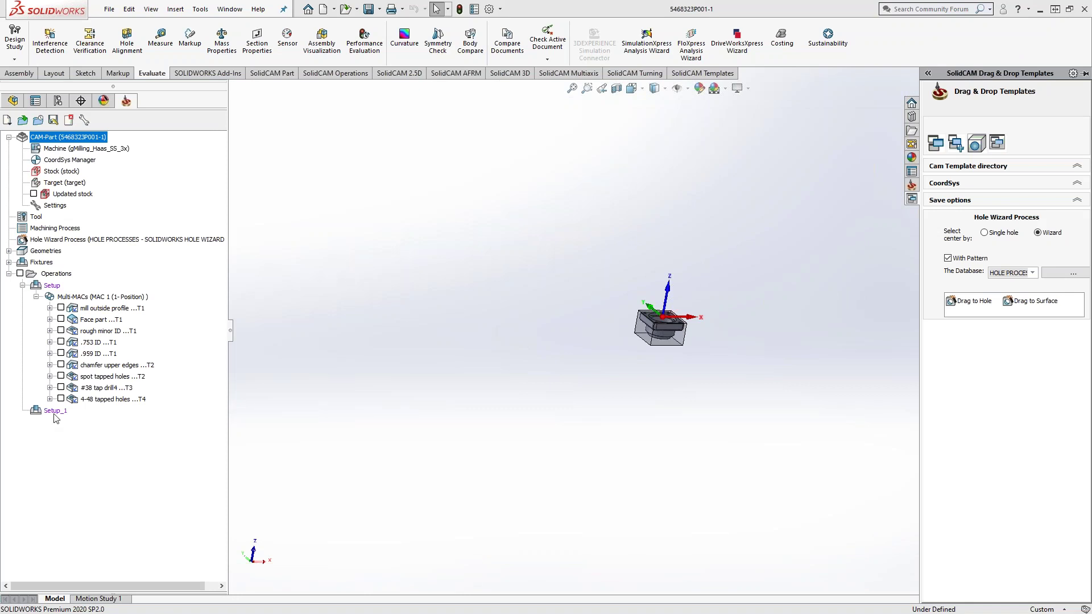
# Step: Add the operations from the SC Live 050720 process template to Setup_1
pyautogui.rightClick(55, 411)
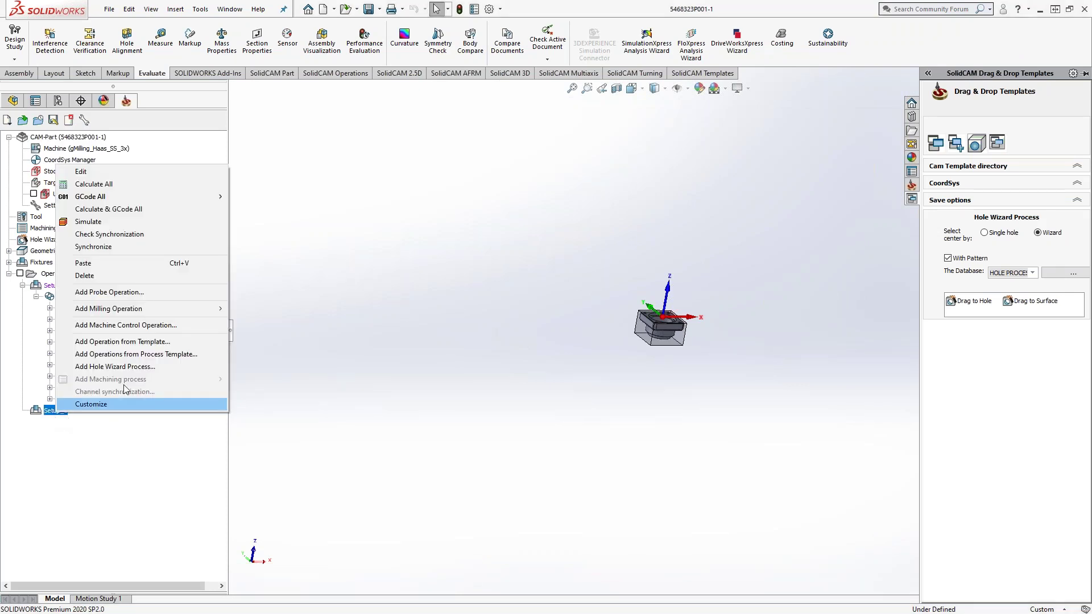
pyautogui.click(161, 355)
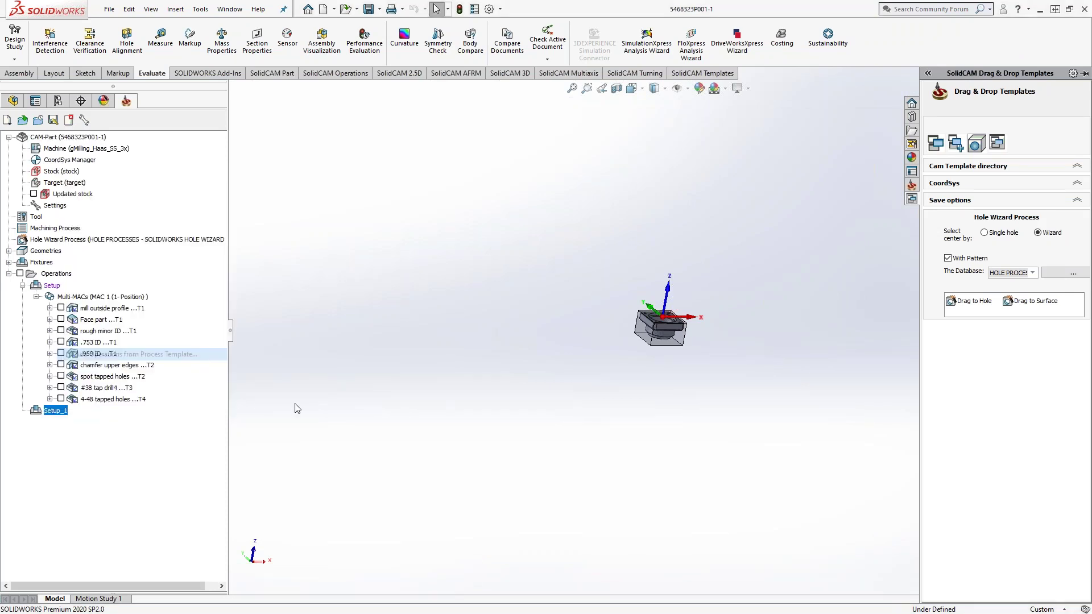
pyautogui.click(239, 160)
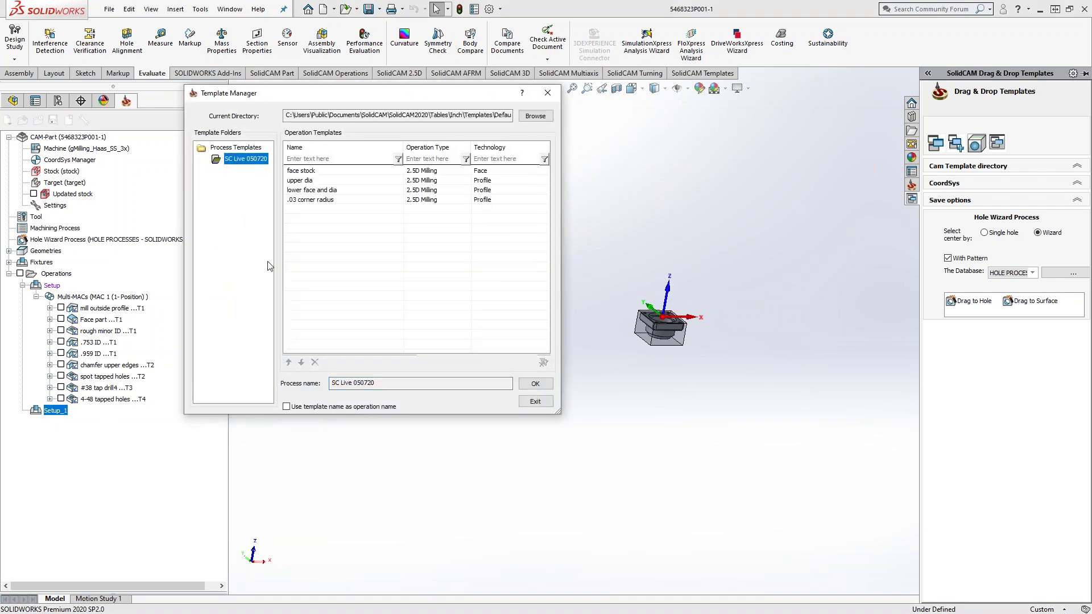
pyautogui.click(535, 384)
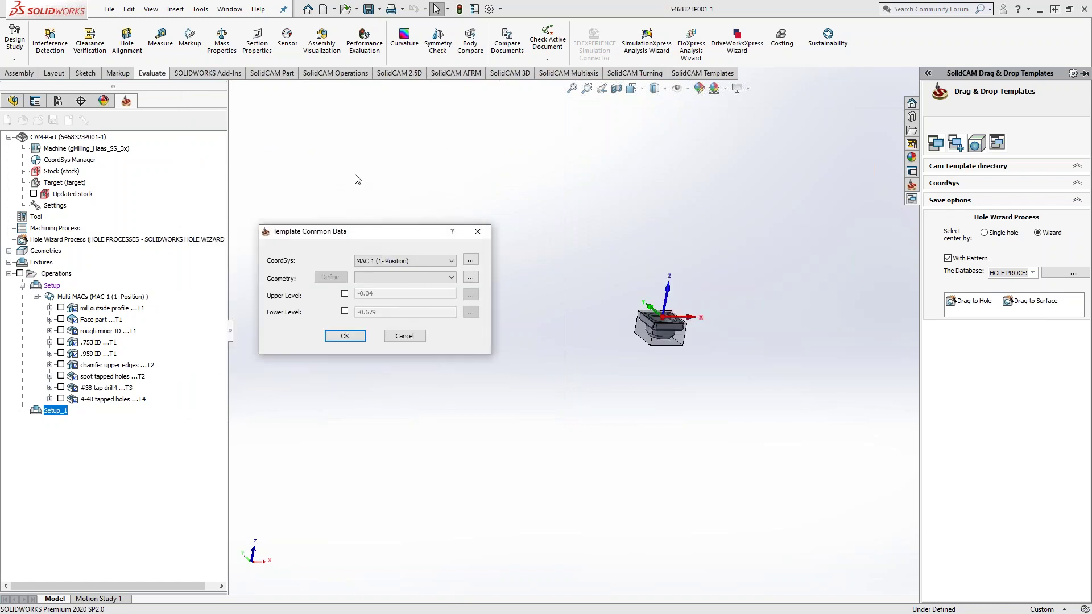
# Step: Assign the template operations to CoordSys MAC 3 (1- Position) and import the conflicting tool with a new number
pyautogui.click(435, 263)
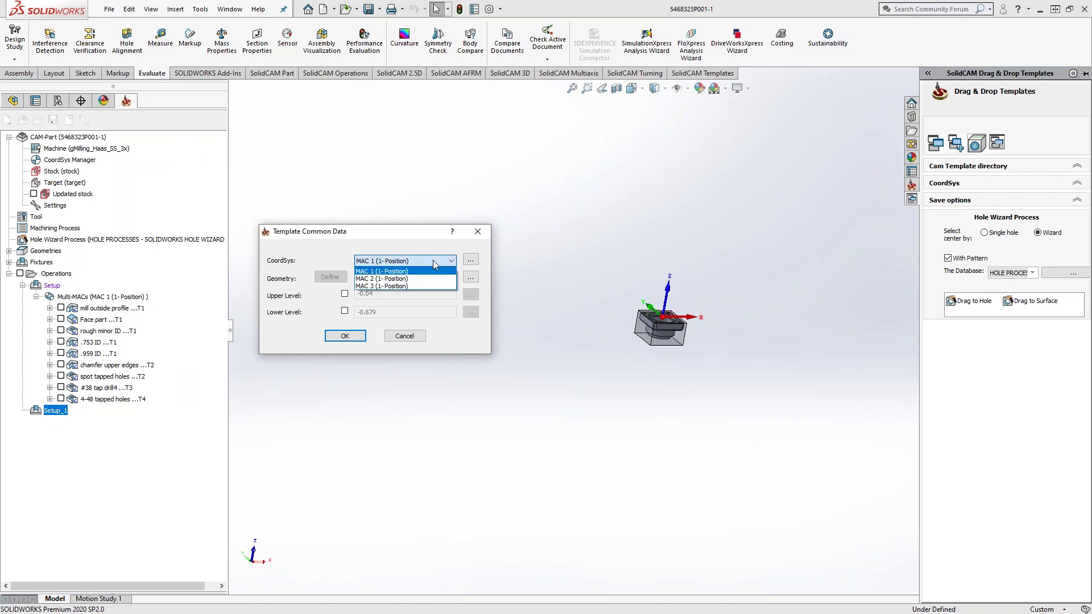
pyautogui.click(396, 286)
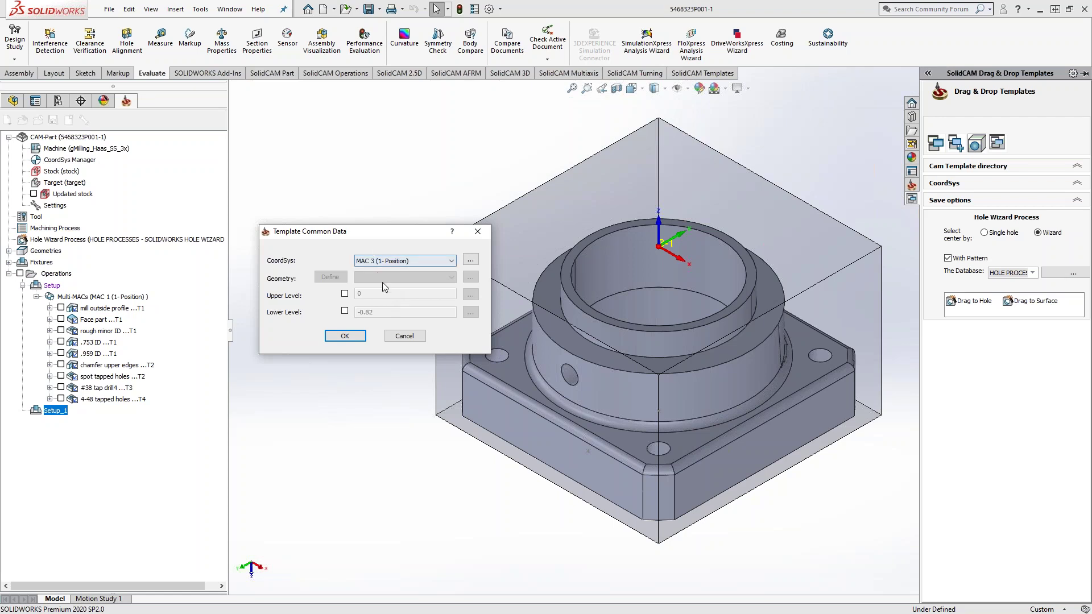
pyautogui.click(345, 337)
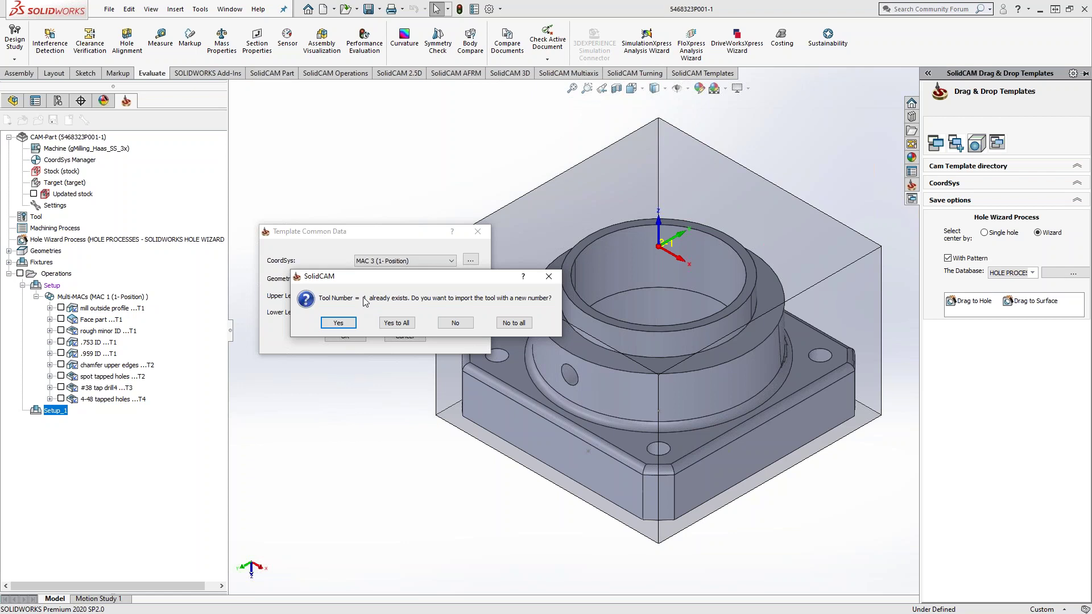
pyautogui.click(339, 323)
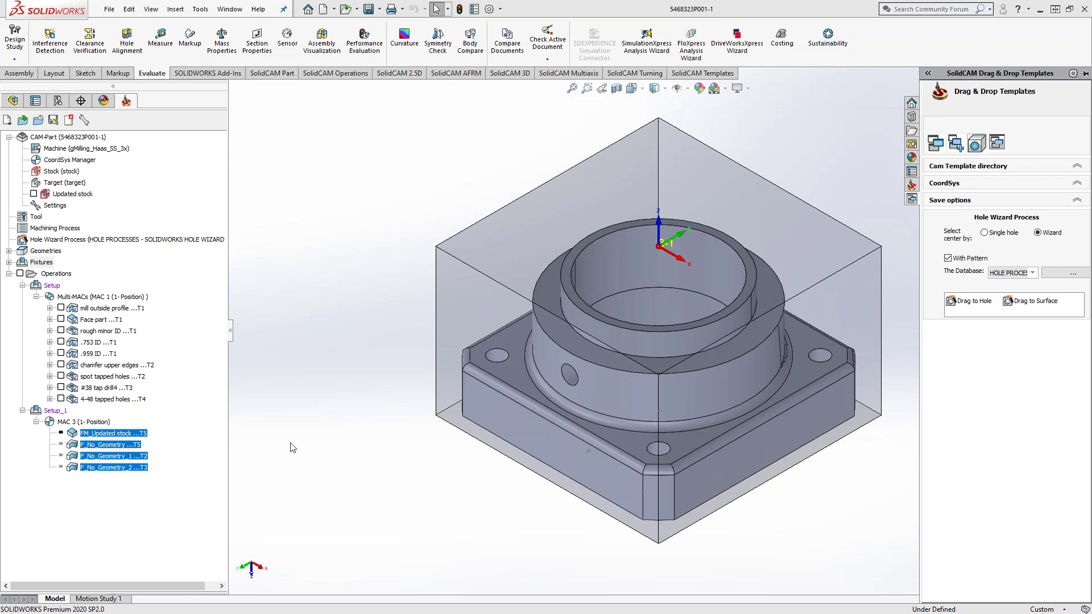
# Step: Define the upper dia profile operation's geometry from the circular edge at the foot of the upper boss, and save the operation
pyautogui.click(130, 469)
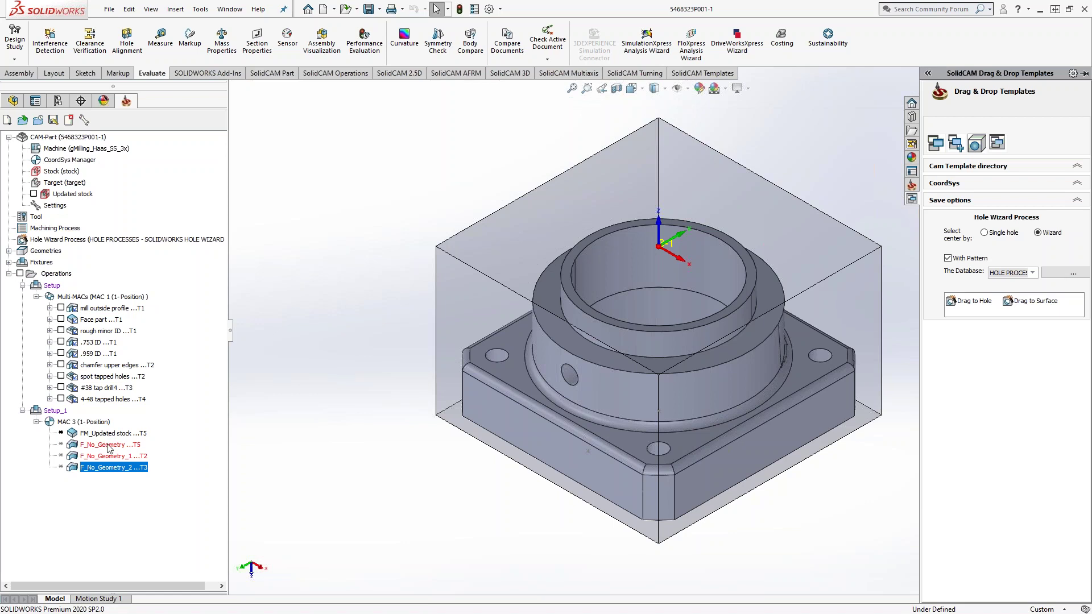
pyautogui.click(110, 446)
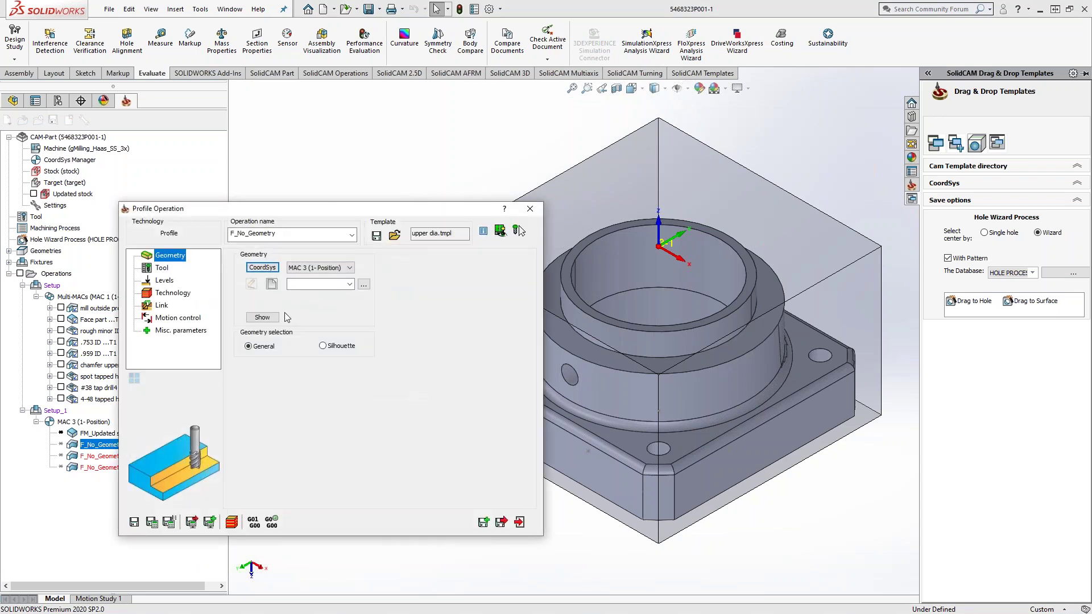
pyautogui.click(271, 285)
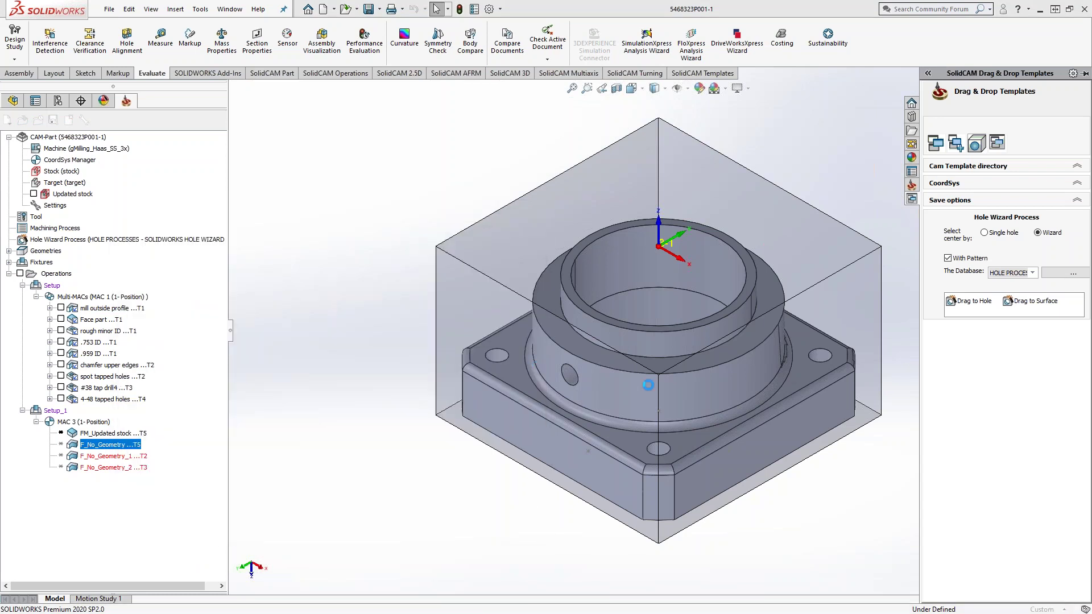
pyautogui.click(727, 342)
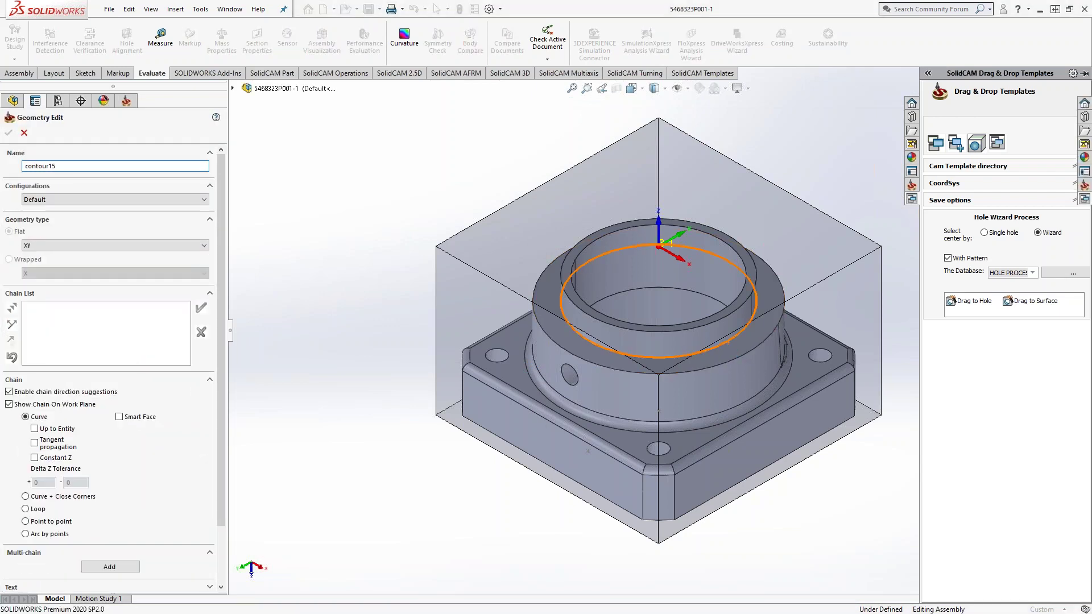
pyautogui.click(312, 314)
pyautogui.click(8, 133)
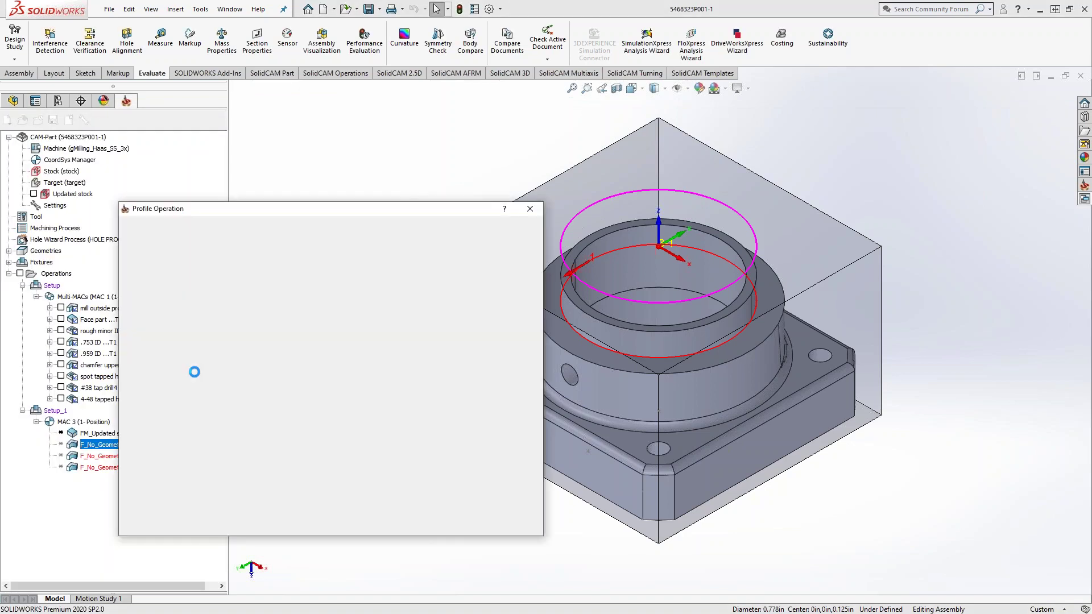
pyautogui.click(135, 524)
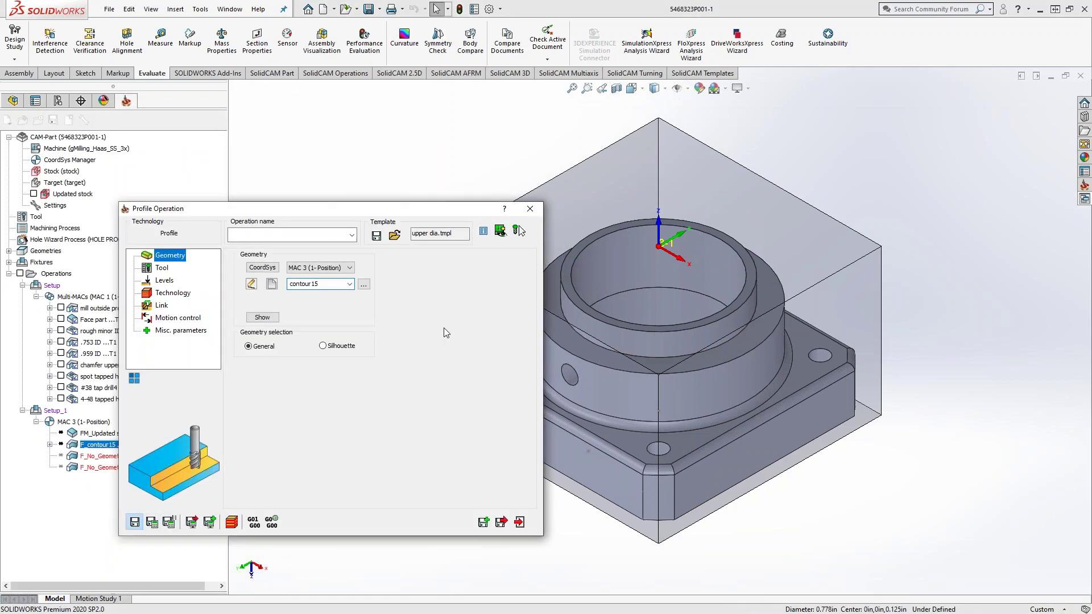
pyautogui.press('Escape')
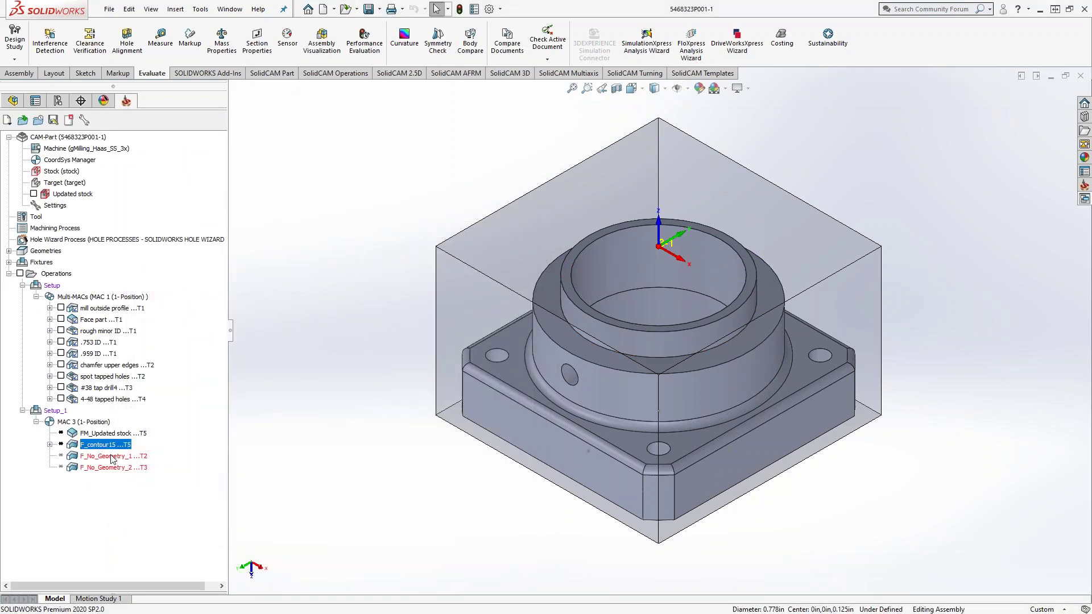
# Step: Try to define the lower face and dia operation's geometry from the circular edge at the base of the larger boss
pyautogui.click(112, 458)
pyautogui.doubleClick(112, 458)
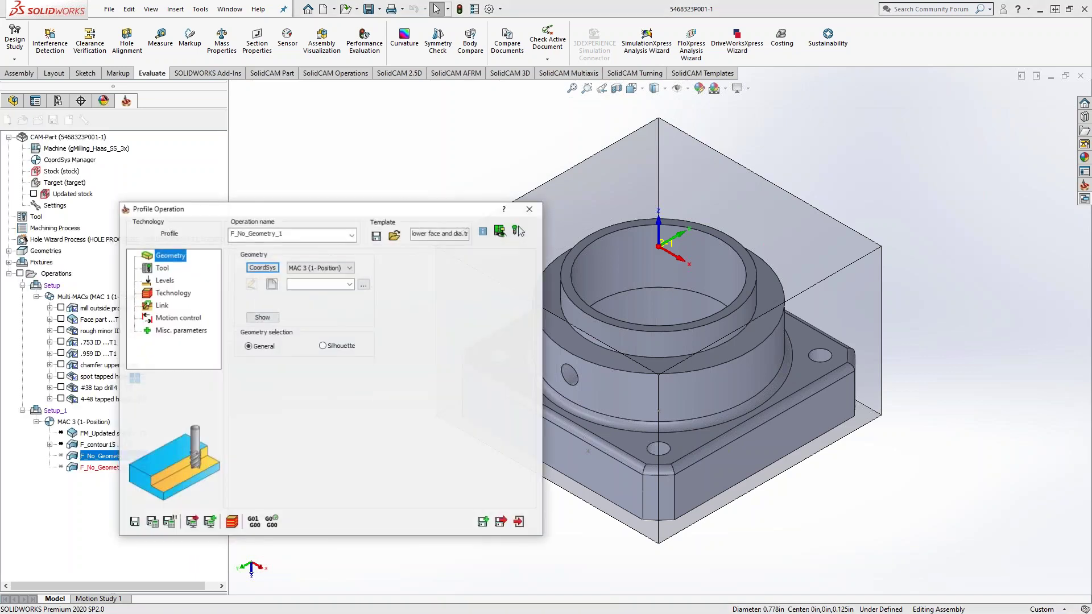
pyautogui.click(272, 283)
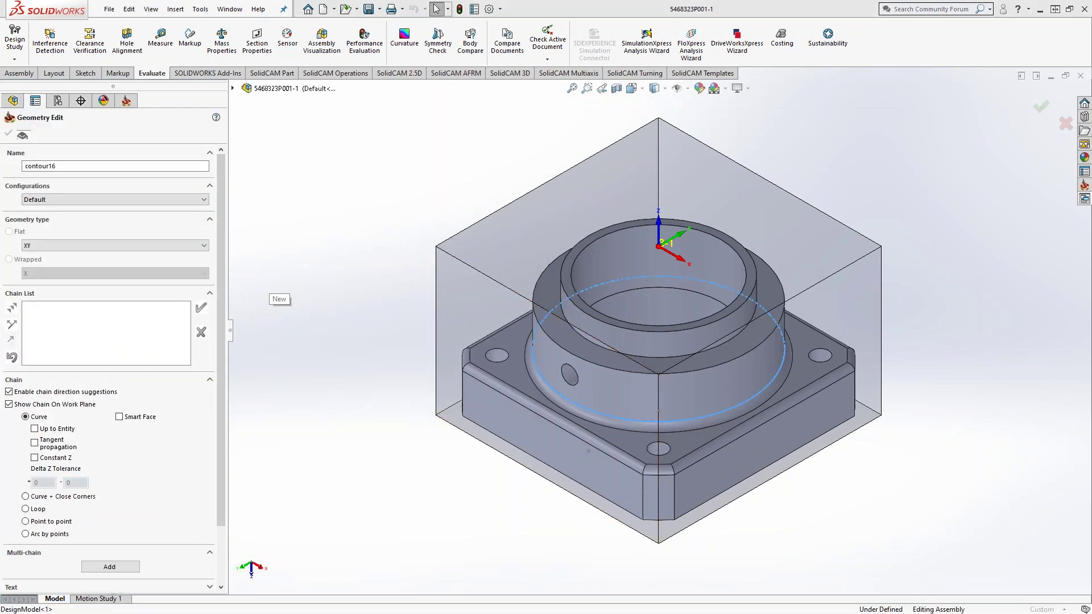
pyautogui.click(312, 314)
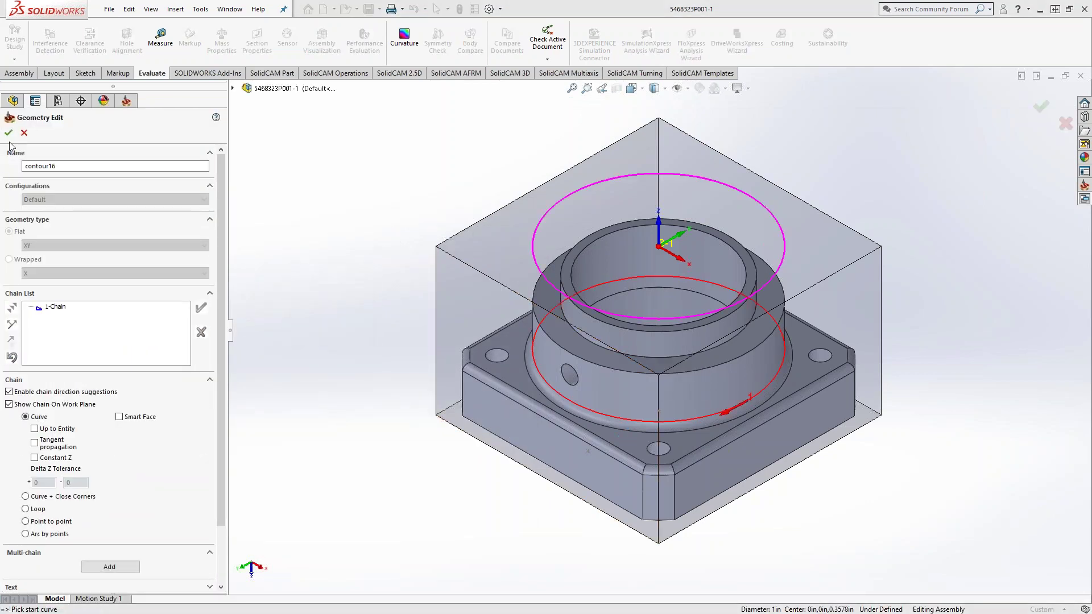
pyautogui.click(8, 132)
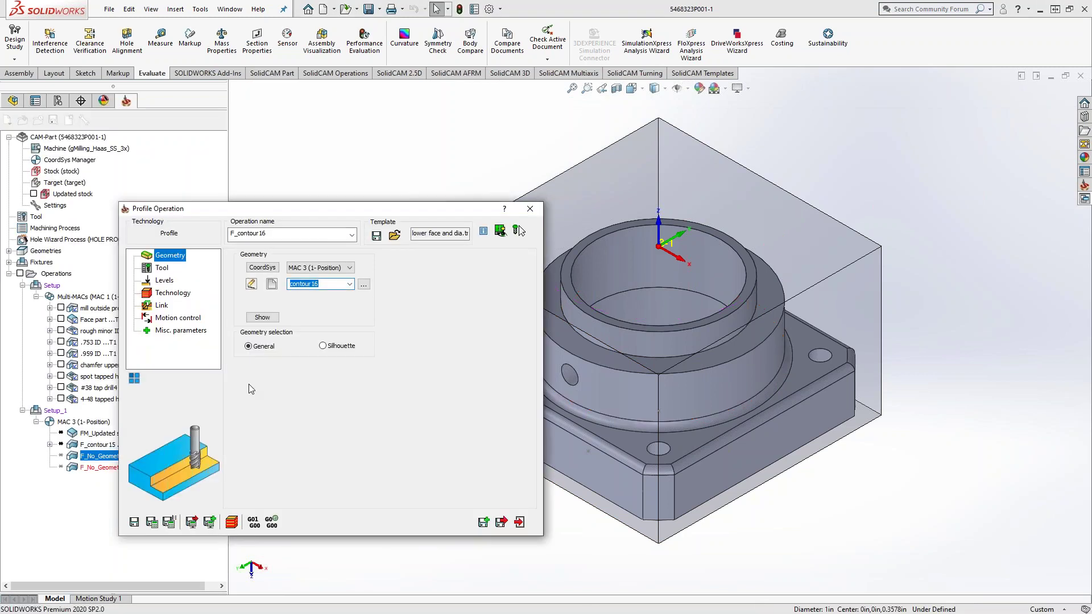
pyautogui.click(530, 208)
pyautogui.click(345, 314)
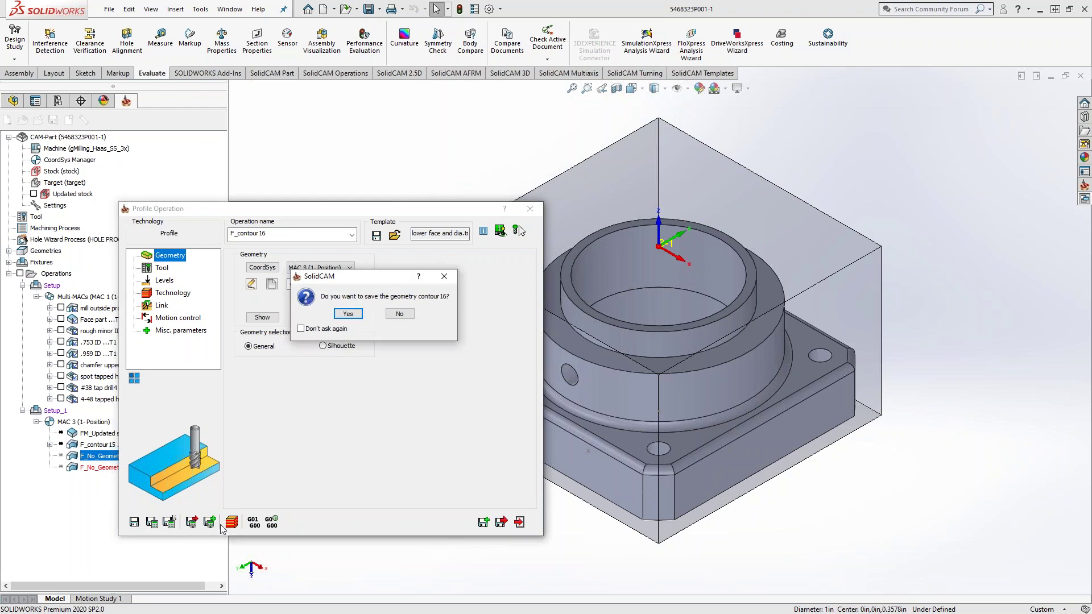
pyautogui.press('Return')
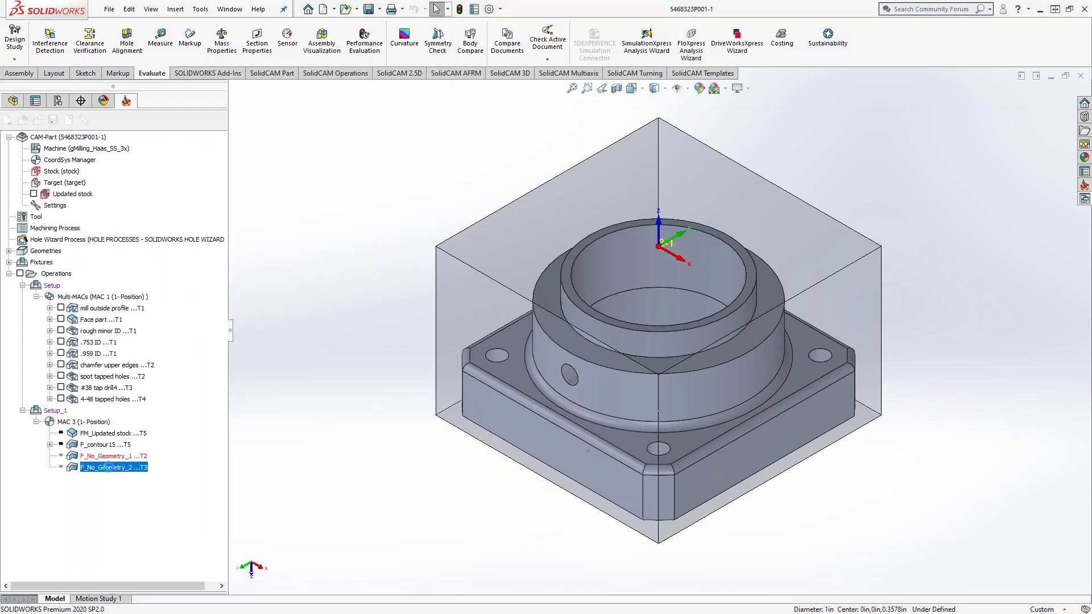
# Step: Define the corner radius operation F_No_Geometry_2's geometry as a Constant Z chain along the outer lower edge of the square flange's fillet
pyautogui.doubleClick(114, 467)
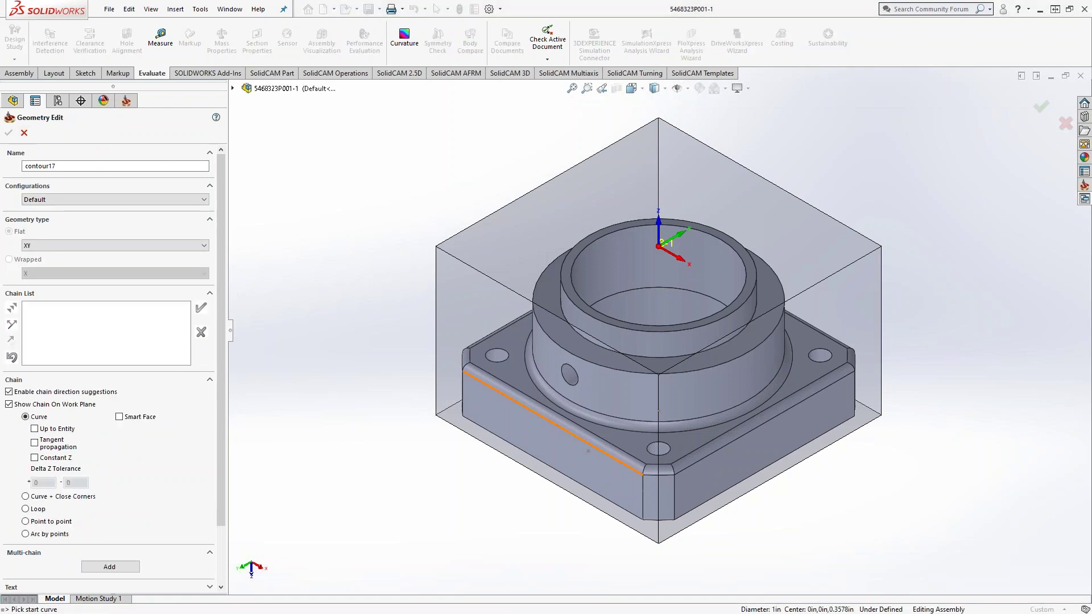
pyautogui.click(620, 462)
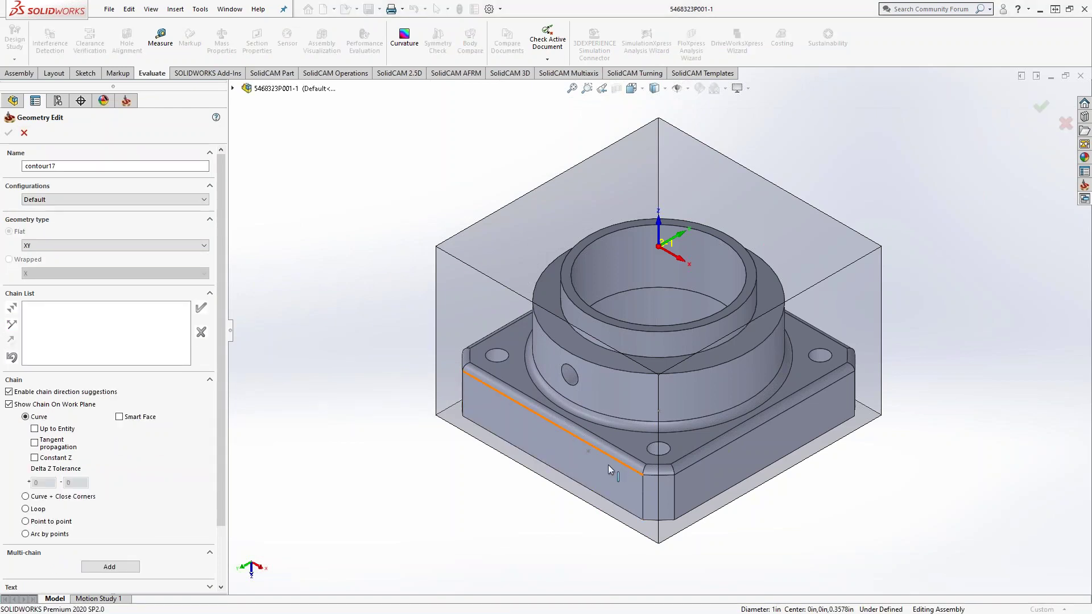
pyautogui.click(35, 457)
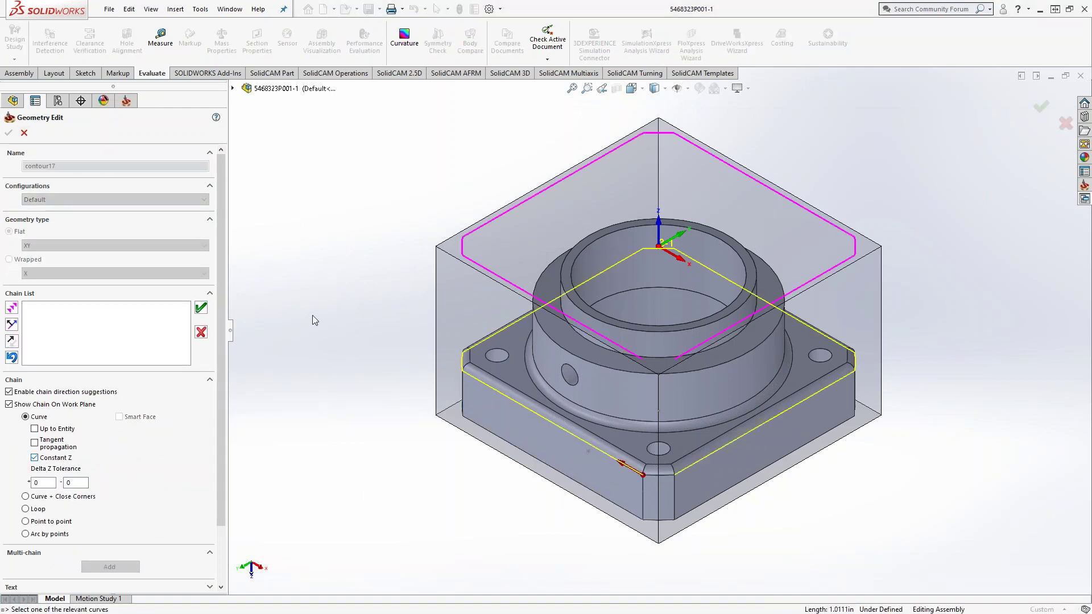
pyautogui.click(314, 313)
pyautogui.click(9, 133)
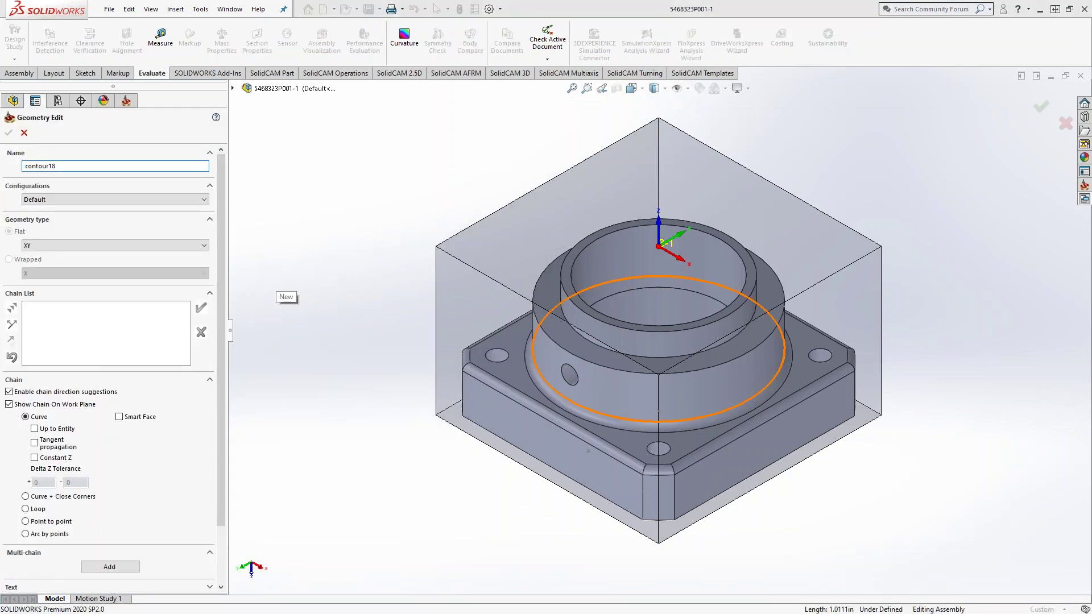
# Step: Define the lower face and dia operation's geometry from the circular edge at the base of the larger boss, and save the operation
pyautogui.click(739, 403)
pyautogui.press('Return')
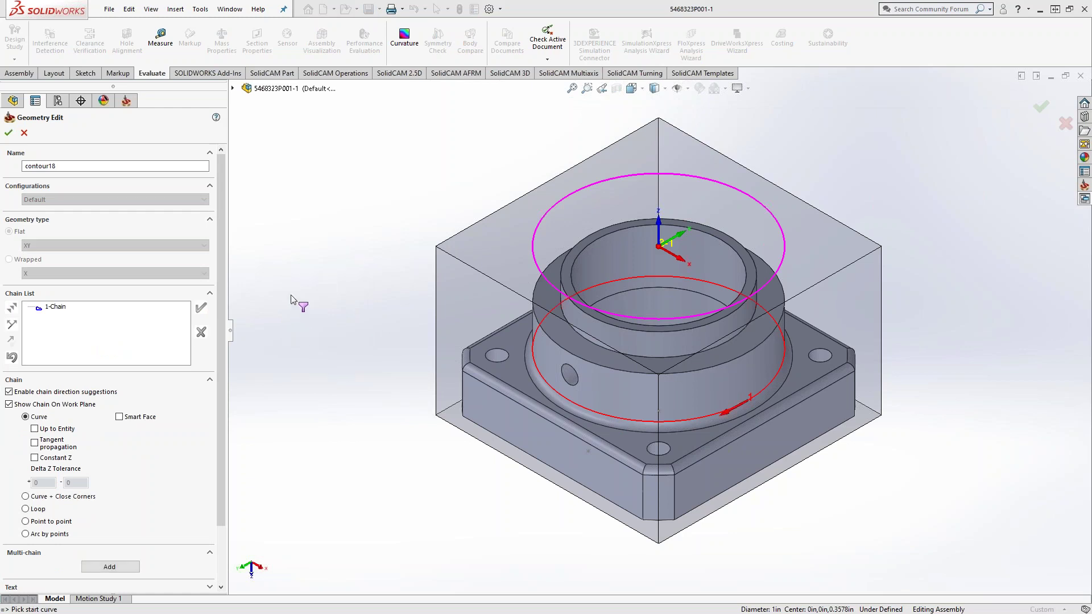
pyautogui.click(8, 133)
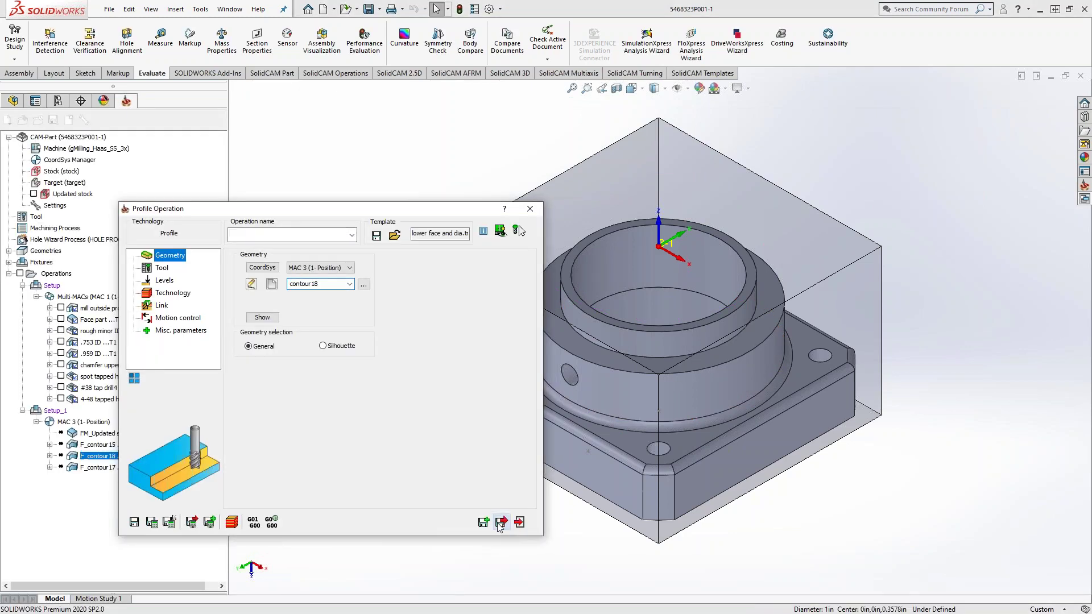
pyautogui.click(500, 522)
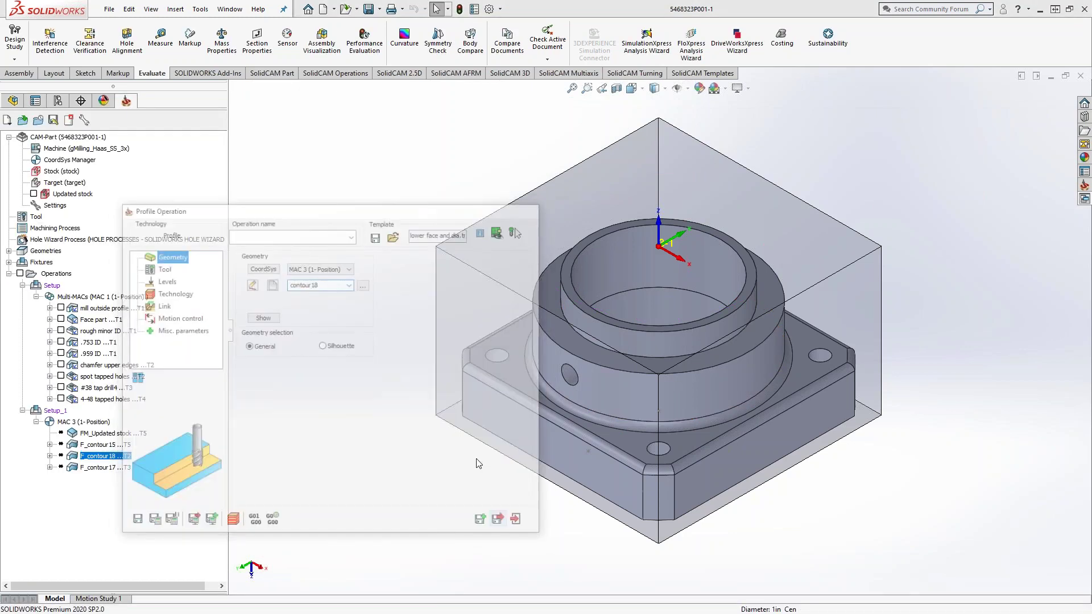
# Step: Synchronize and calculate all four Setup_1 operations, from FM_Updated stock through F_contour17
pyautogui.keyDown('shift'); pyautogui.click(101, 468); pyautogui.keyUp('shift')
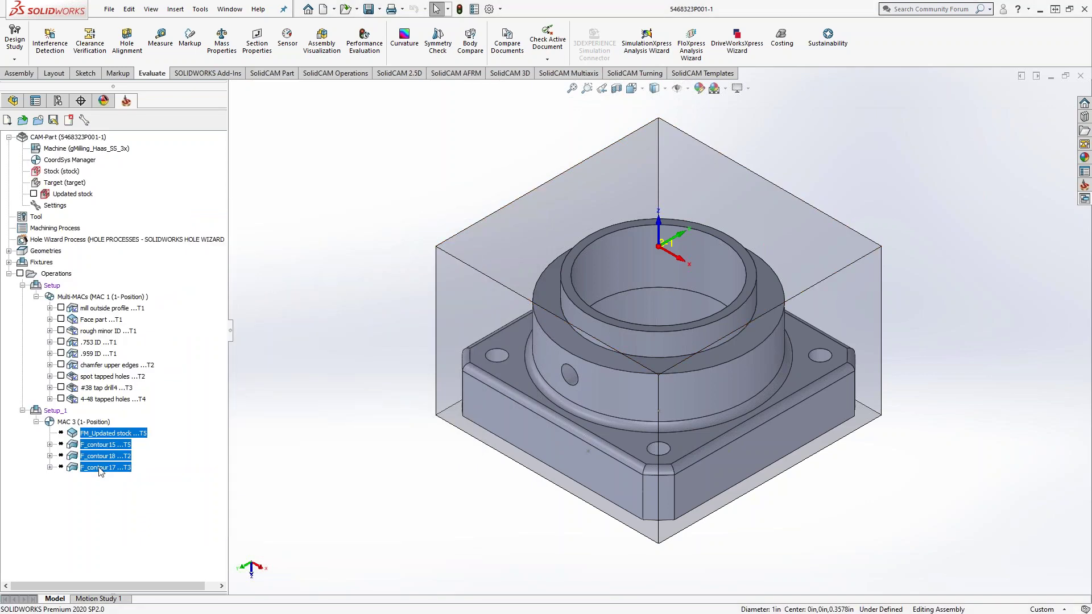
pyautogui.rightClick(100, 468)
pyautogui.moveTo(193, 311)
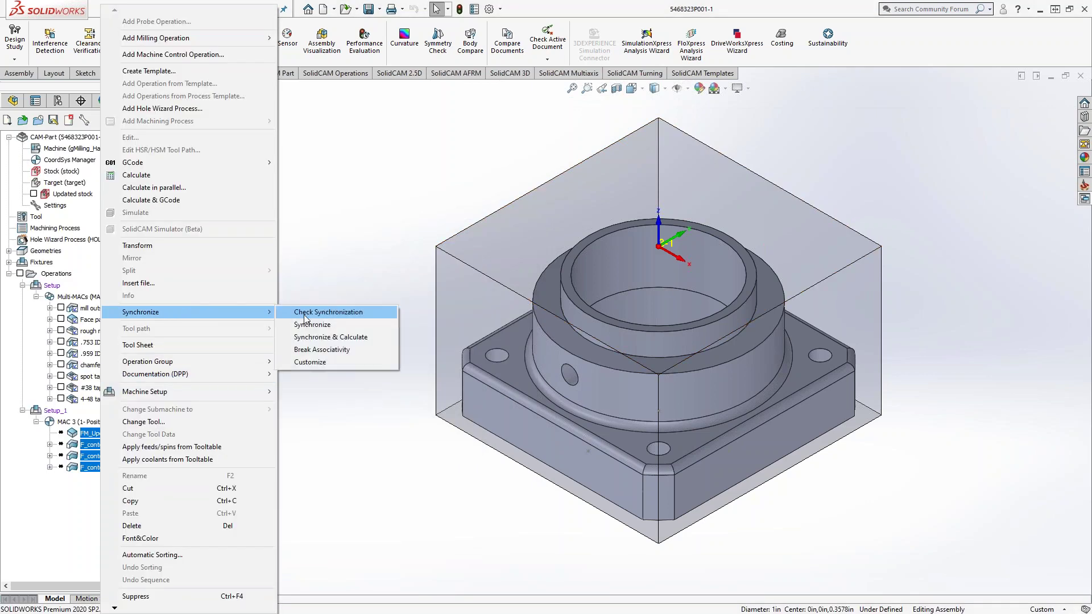
pyautogui.click(326, 338)
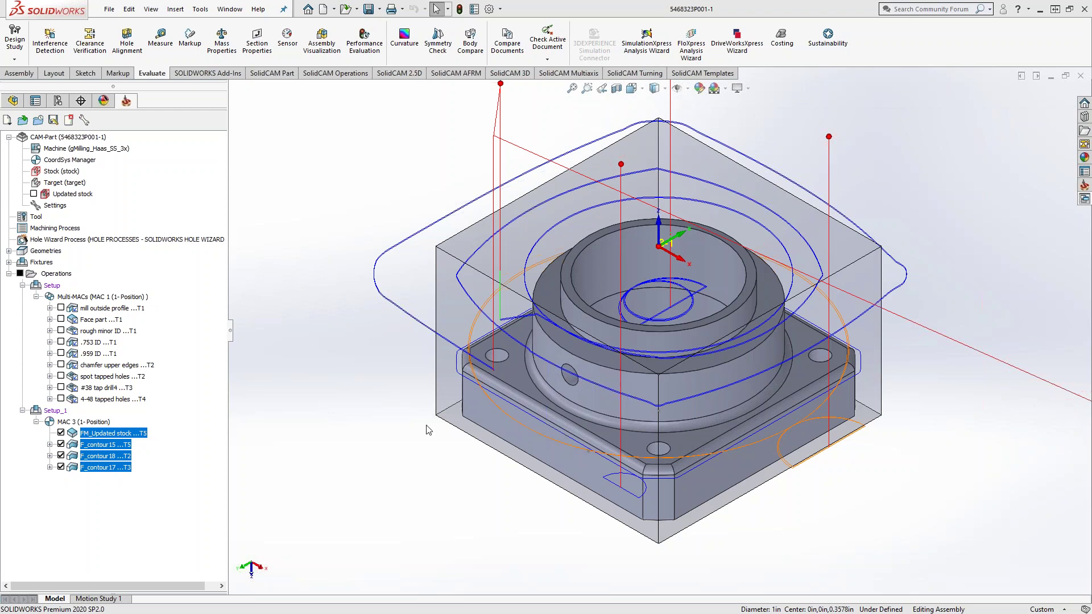
pyautogui.moveTo(500, 430); pyautogui.dragTo(640, 483, button='middle')
pyautogui.rightClick(111, 437)
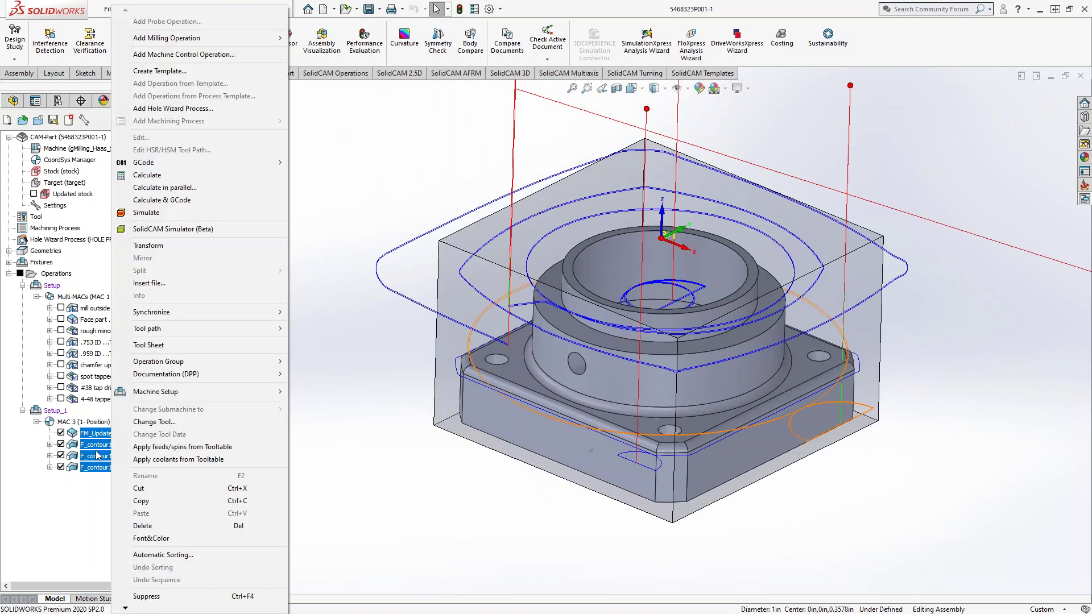
pyautogui.click(98, 445)
pyautogui.click(98, 434)
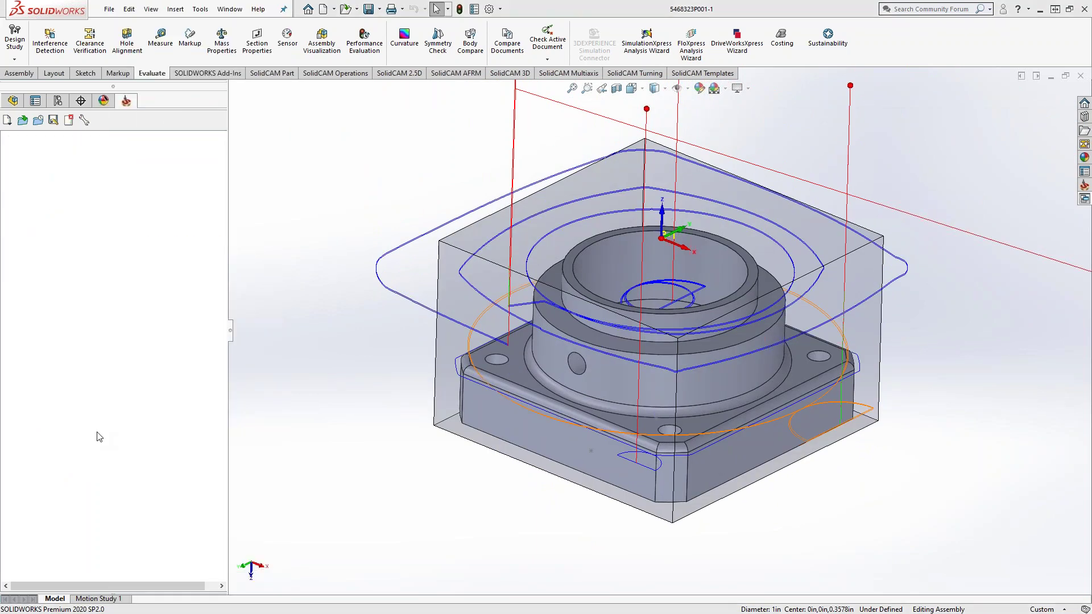
pyautogui.rightClick(98, 434)
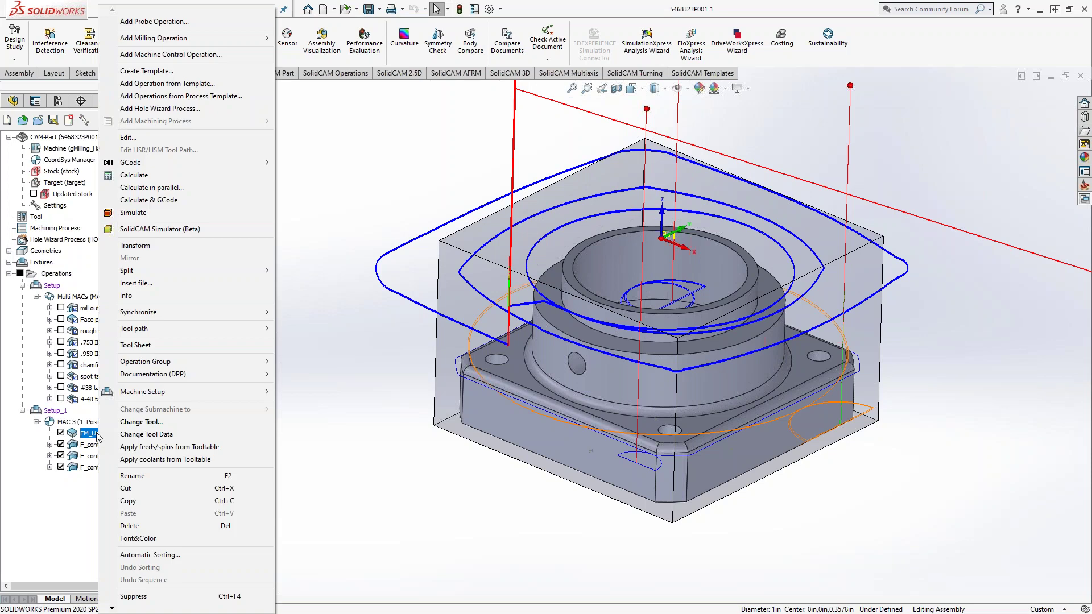
pyautogui.click(84, 477)
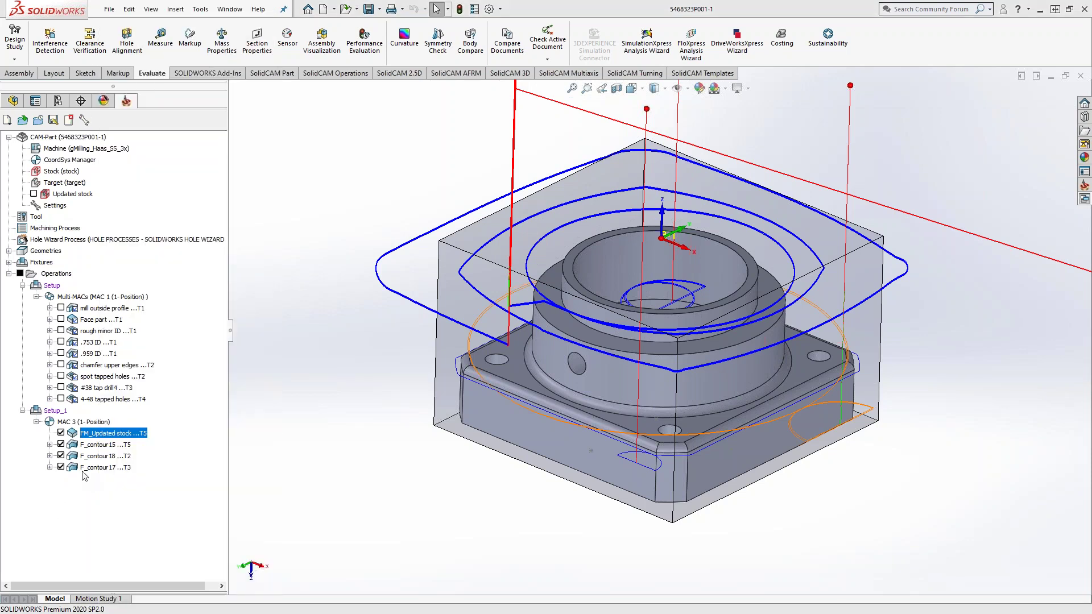
# Step: Open a SolidVerify simulation of the operations from #38 tap drill4 through FM_Updated stock
pyautogui.click(85, 470)
pyautogui.moveTo(95, 389); pyautogui.dragTo(98, 436)
pyautogui.rightClick(98, 437)
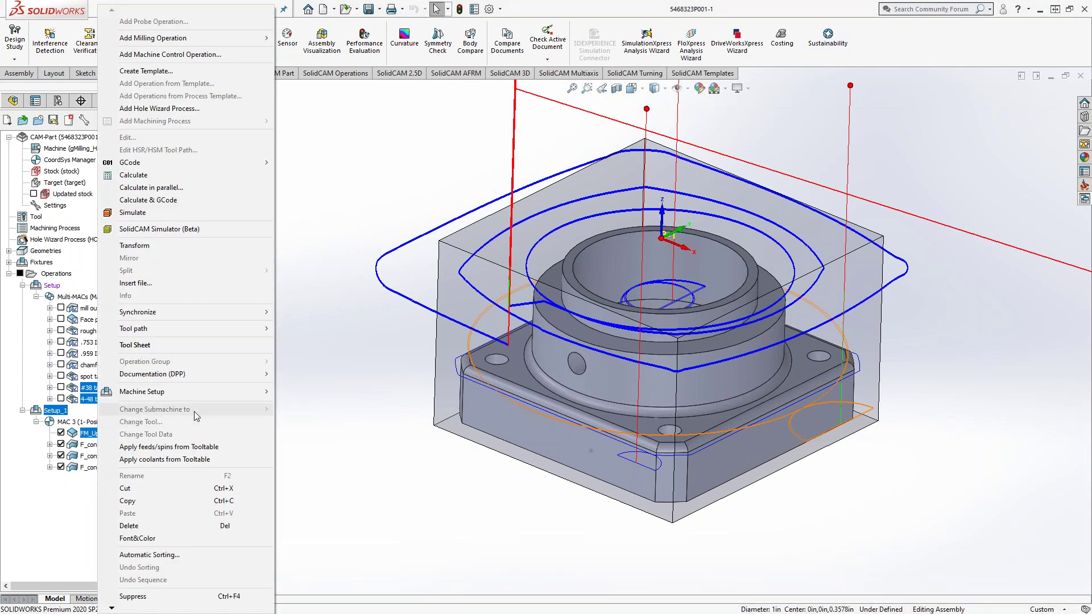
pyautogui.click(134, 212)
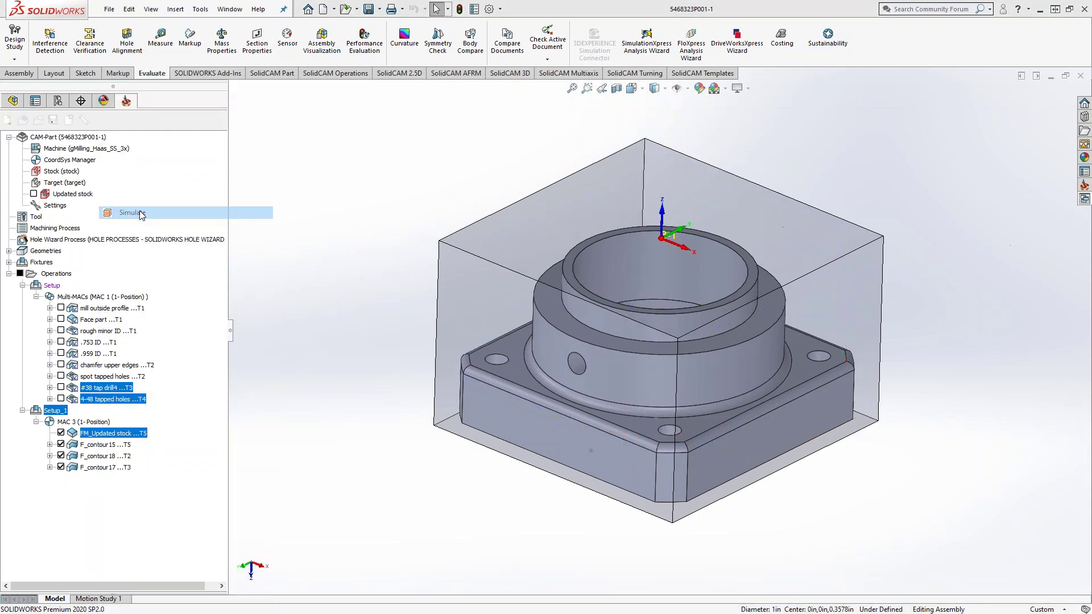
pyautogui.click(269, 403)
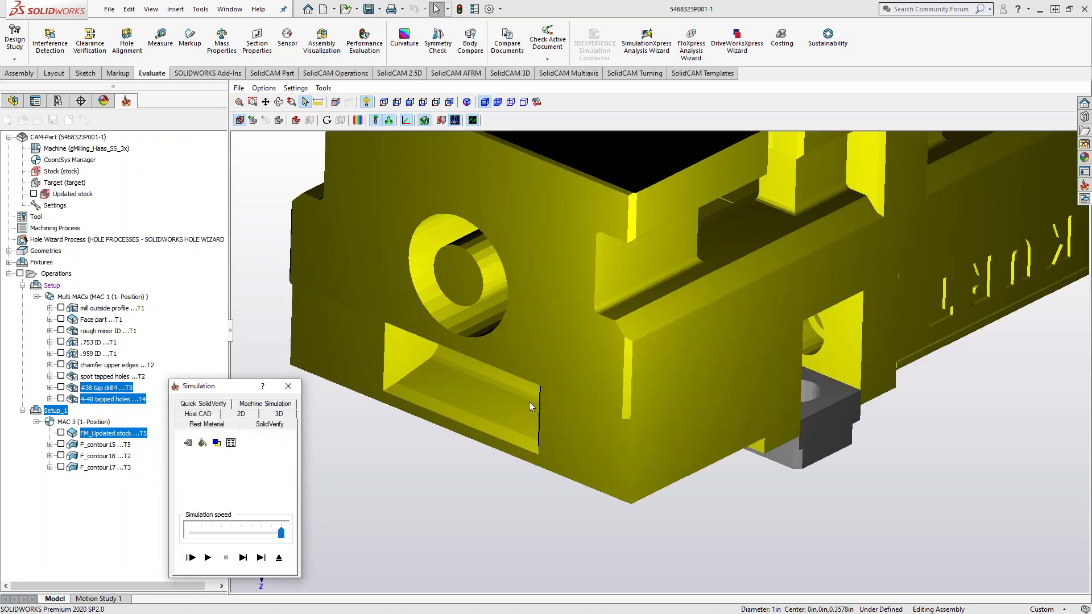
# Step: Simulate the #38 tap drill4 and 4-48 tapped holes operations one after the other on the two parts in the vise
pyautogui.scroll(-5, 529, 402)
pyautogui.moveTo(555, 431); pyautogui.dragTo(500, 326, button='middle')
pyautogui.click(261, 557)
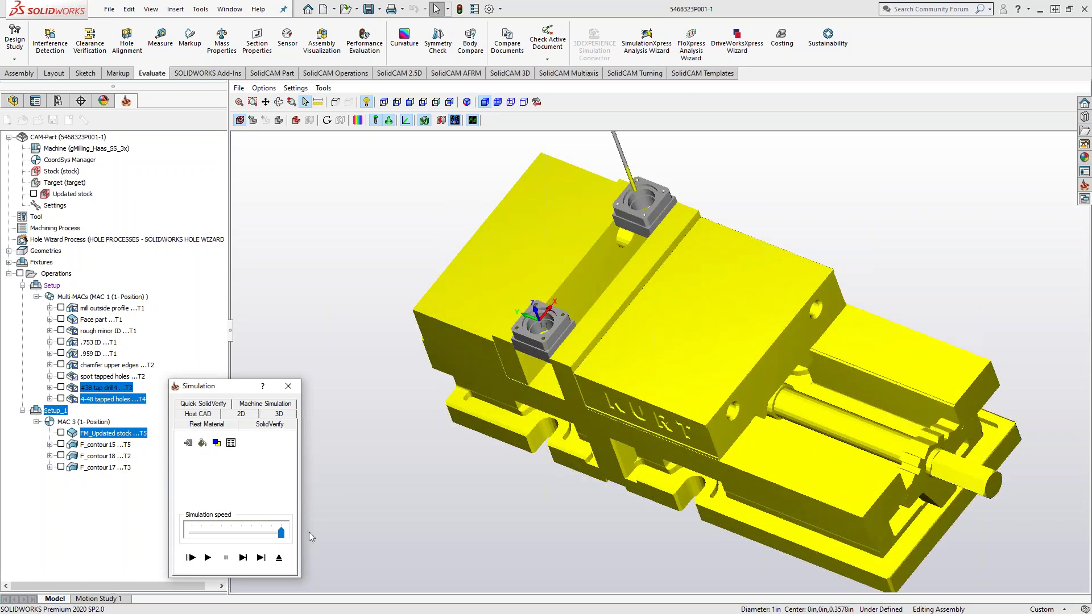
pyautogui.click(261, 557)
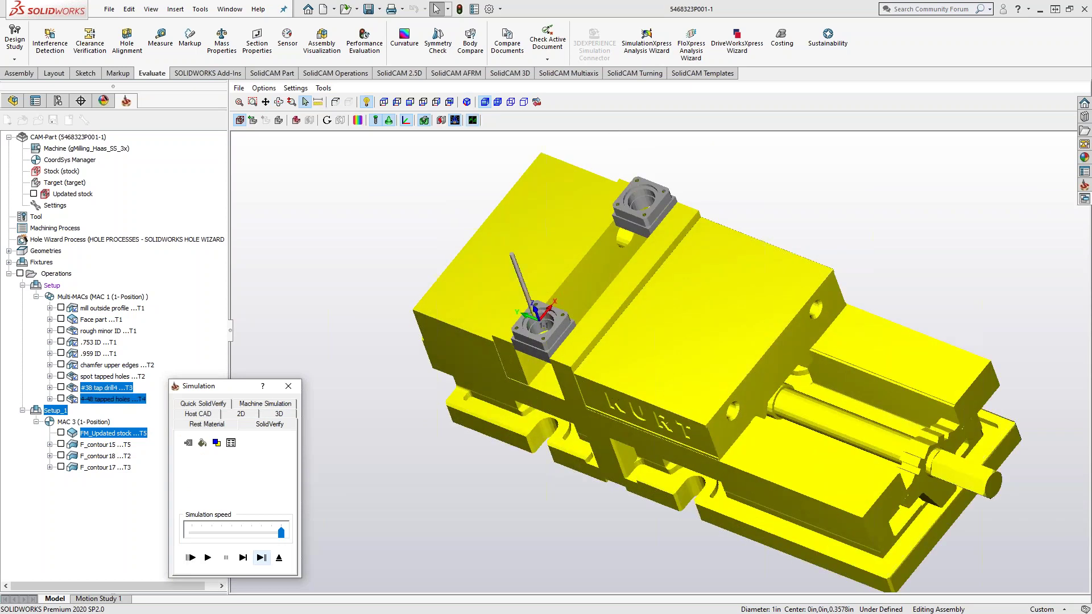
pyautogui.scroll(2, 512, 356)
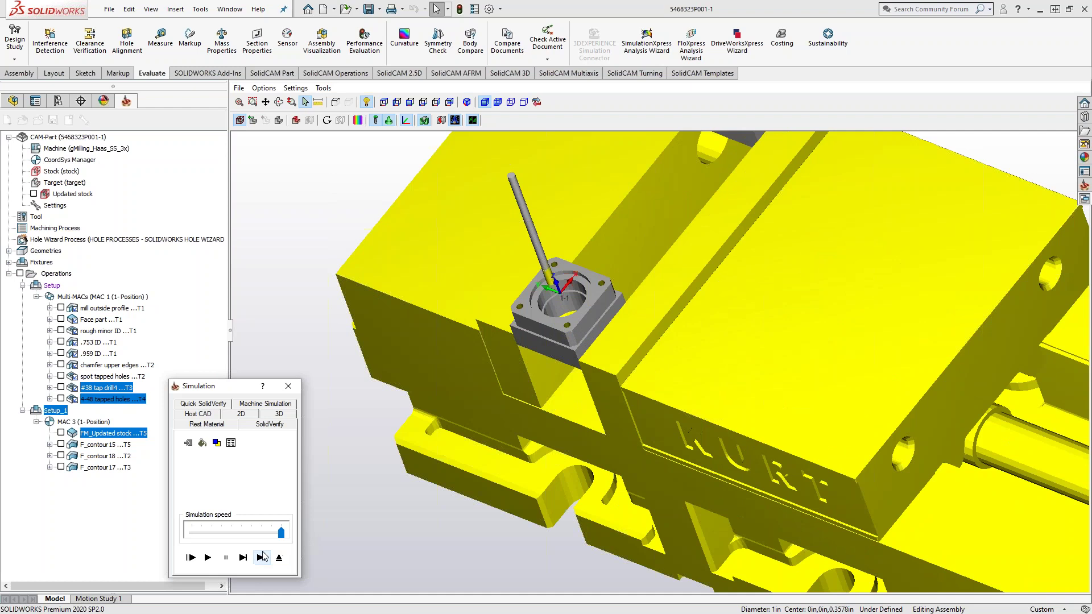
pyautogui.click(261, 557)
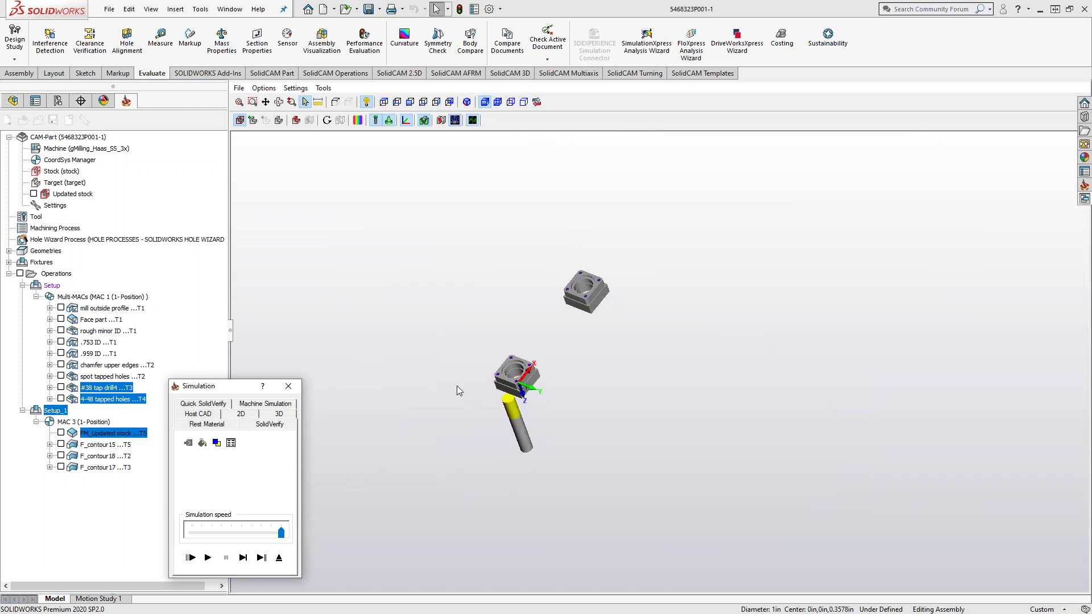
# Step: Simulate the FM_Updated stock face milling on the two flipped parts and examine their upper faces
pyautogui.moveTo(478, 373); pyautogui.dragTo(663, 417, button='middle')
pyautogui.scroll(5, 725, 397)
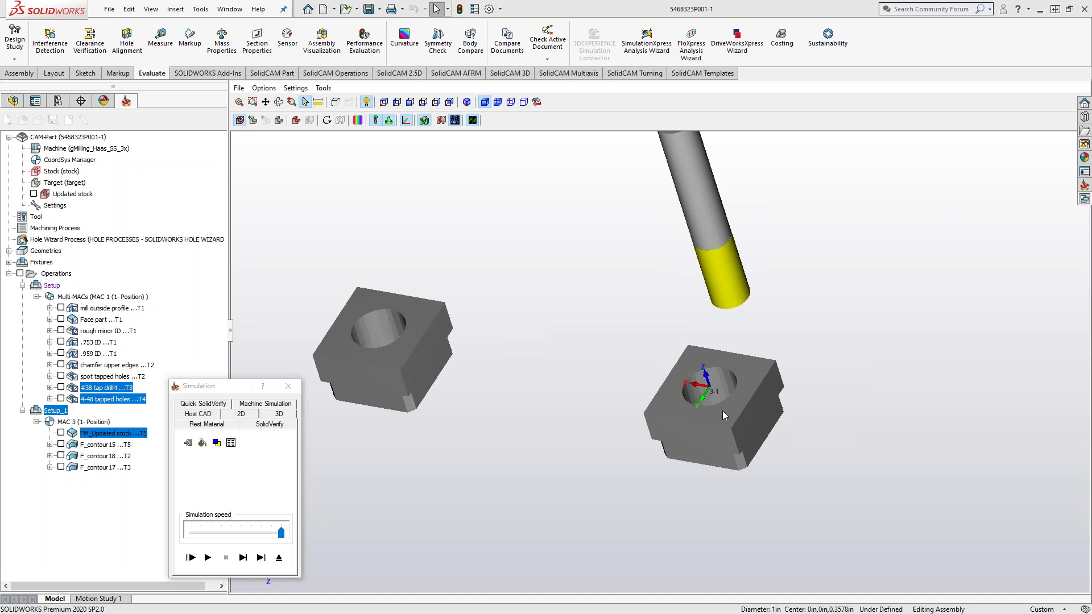
pyautogui.click(261, 559)
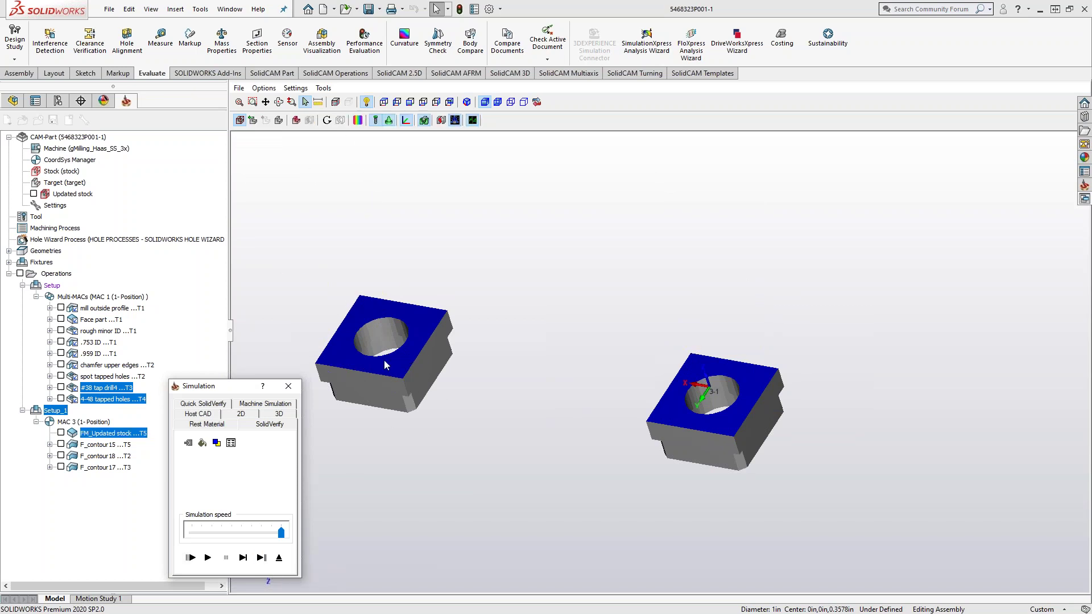
pyautogui.moveTo(608, 404)
pyautogui.mouseDown(button='middle')
pyautogui.moveTo(619, 398)
pyautogui.moveTo(605, 392)
pyautogui.mouseUp(button='middle')
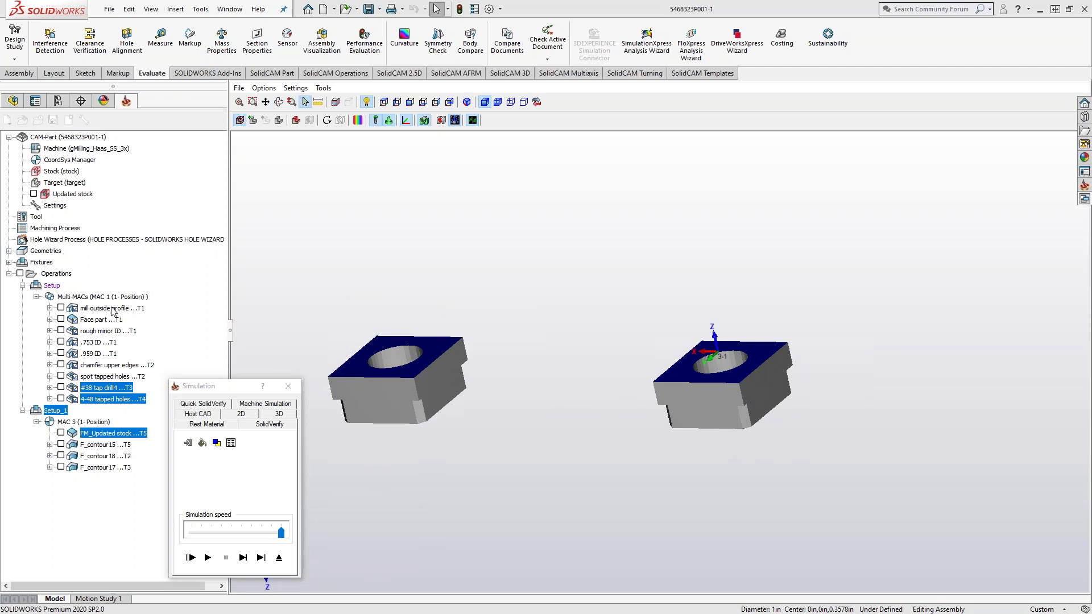